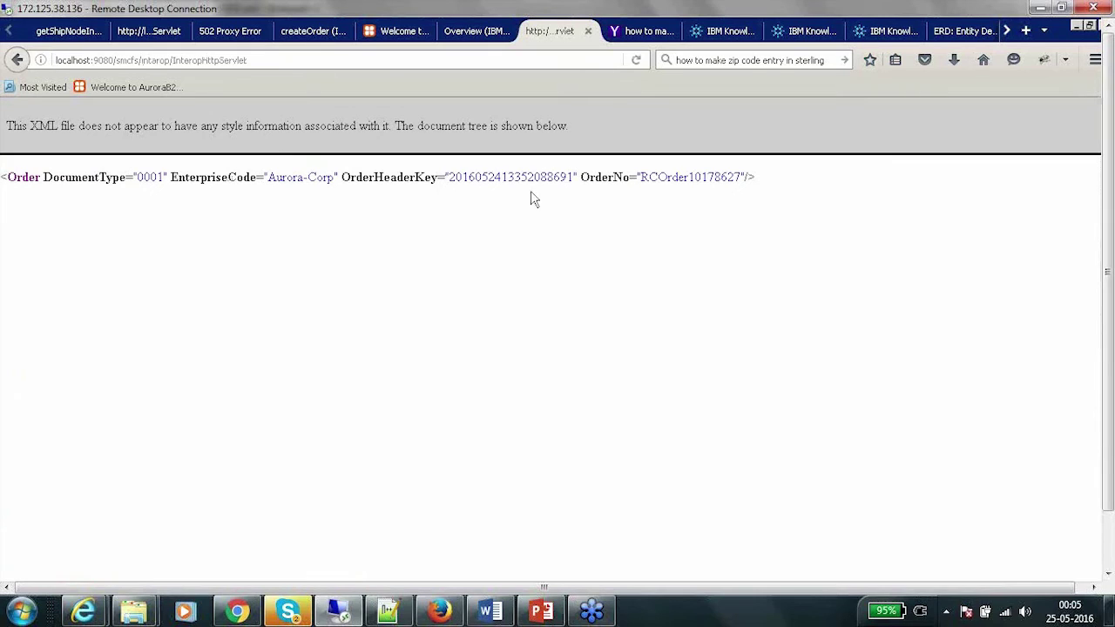
Step: Copy the OrderNo value from the XML order response and switch to the Application Console in Internet Explorer
{"action": "left_click_drag", "start_coordinate": [645, 177], "coordinate": [741, 174]}
{"action": "key", "text": "ctrl+c"}
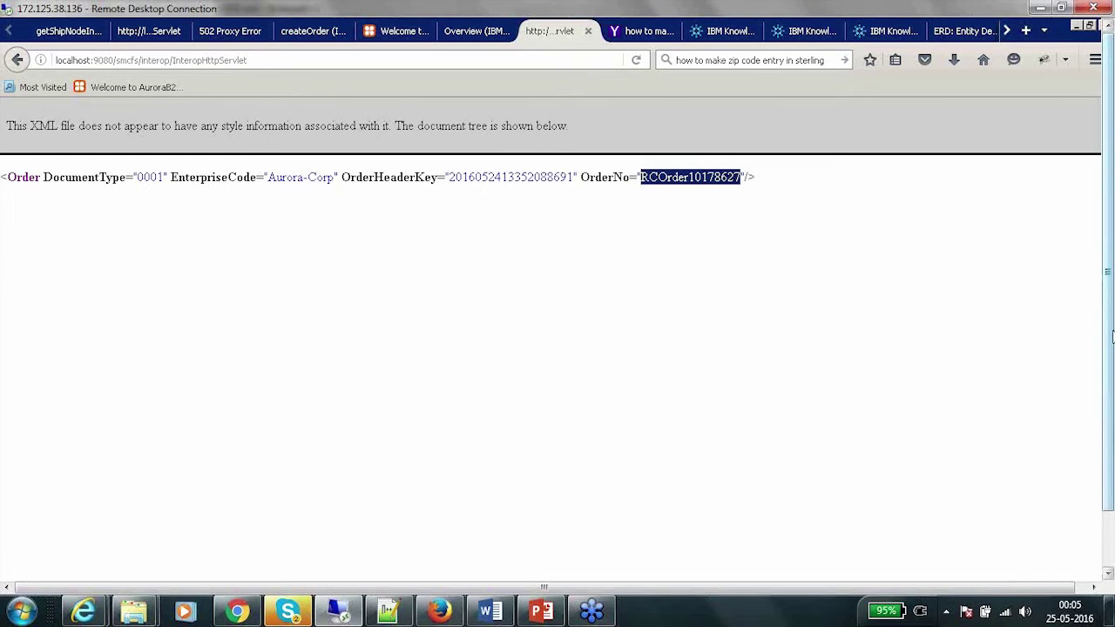
{"action": "left_click_drag", "start_coordinate": [1111, 340], "coordinate": [1111, 403]}
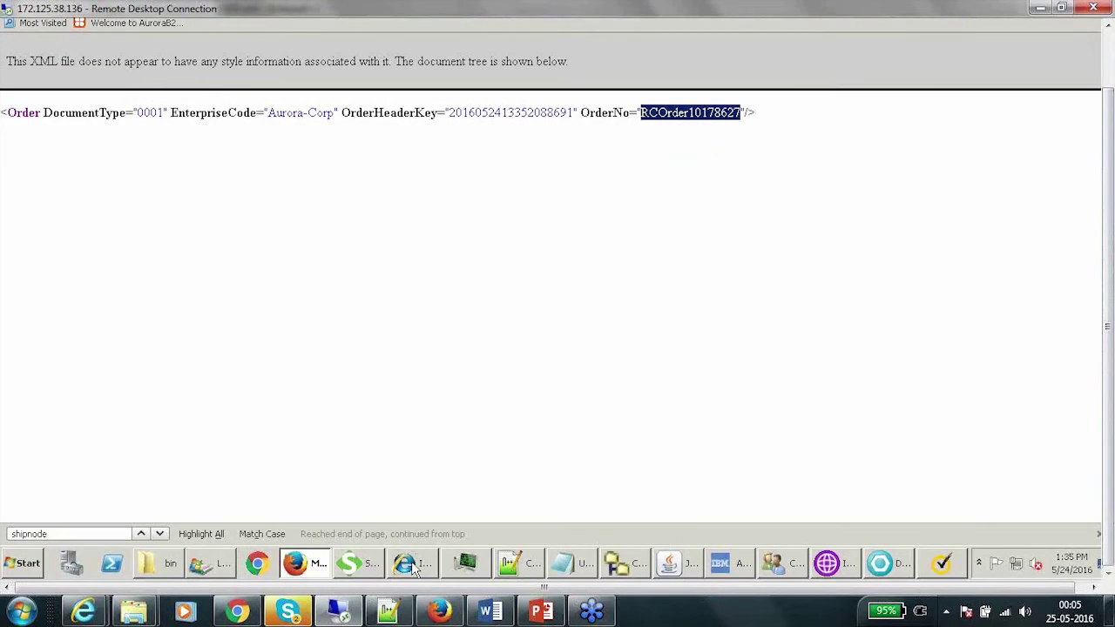
{"action": "left_click", "coordinate": [415, 567]}
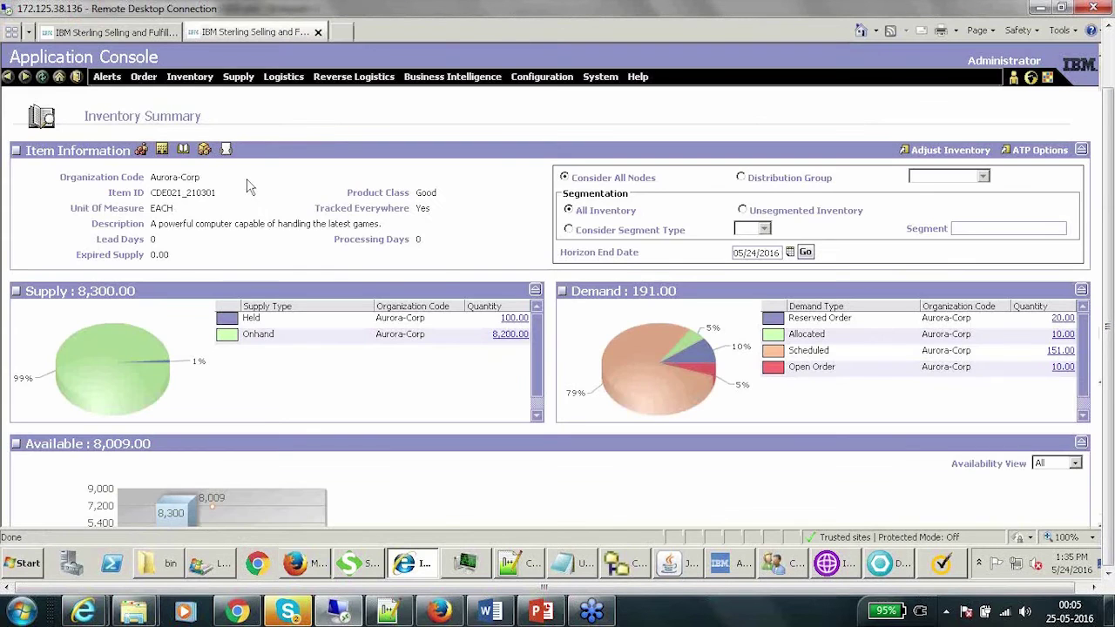
Step: Request the Order Console and sign back in to the Application Console with the admin login ID and the account password
{"action": "left_click", "coordinate": [143, 79]}
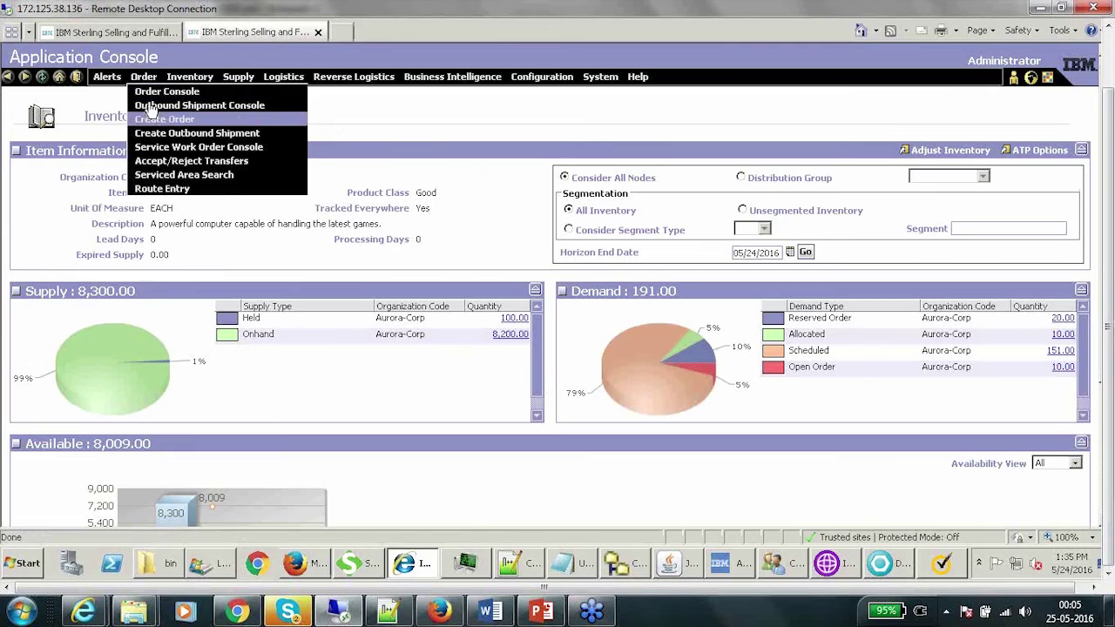
{"action": "left_click", "coordinate": [153, 98]}
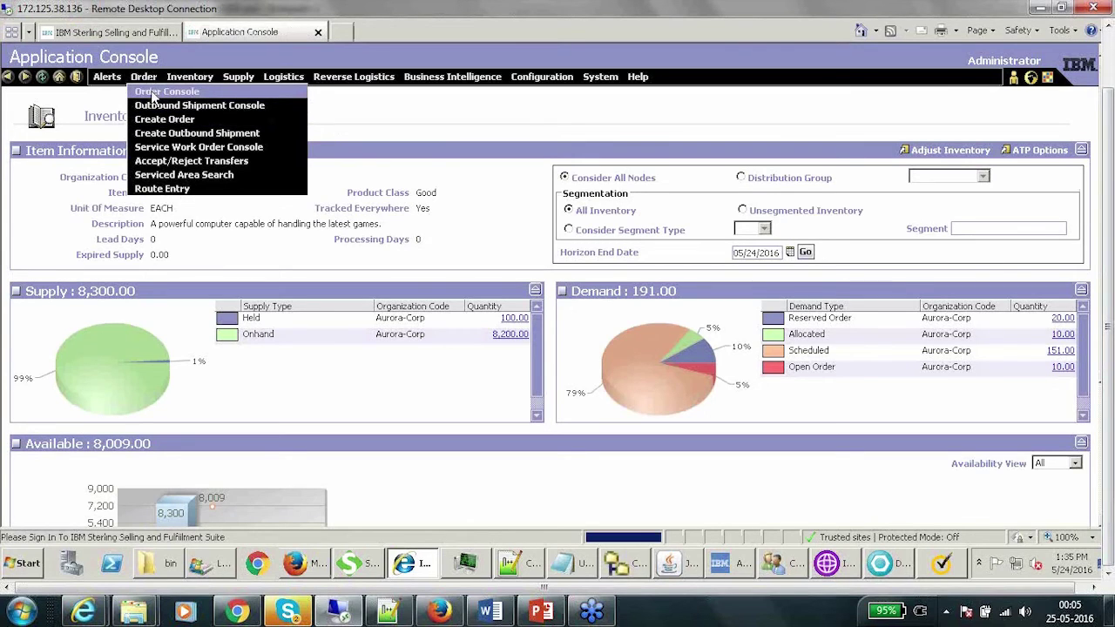
{"action": "type", "text": "a"}
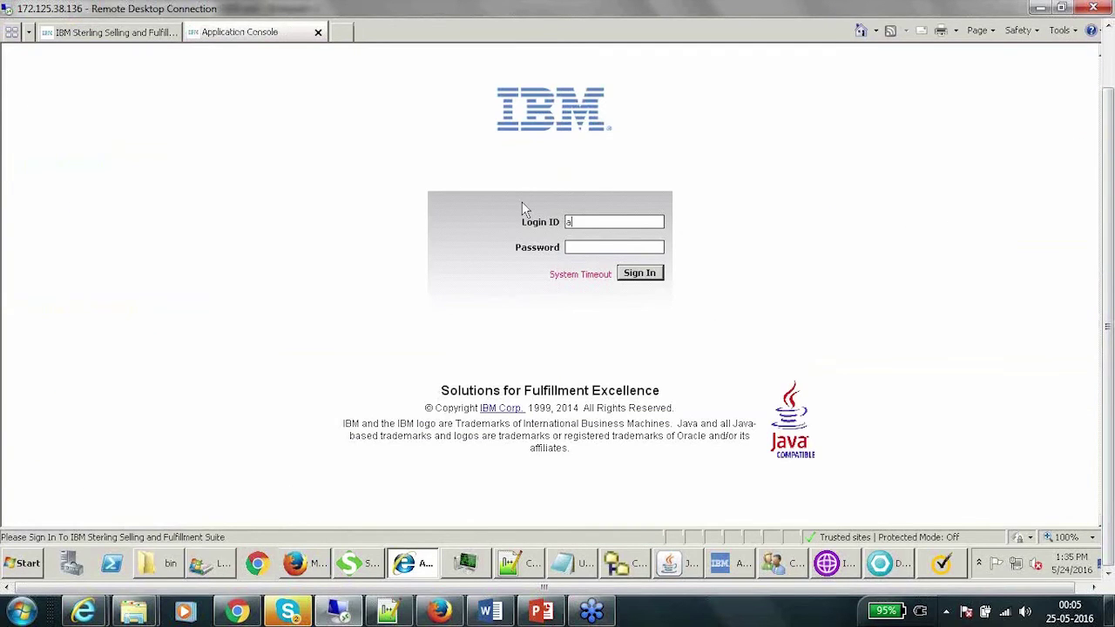
{"action": "type", "text": "dmin"}
{"action": "key", "text": "Tab"}
{"action": "type", "text": "password"}
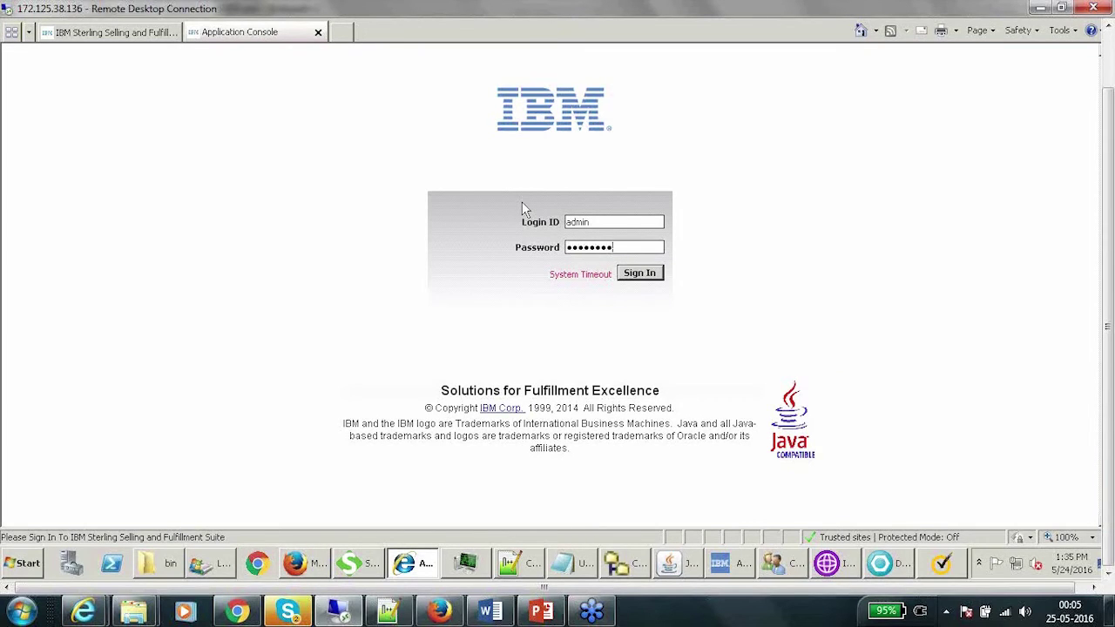
{"action": "left_click", "coordinate": [638, 277]}
{"action": "left_click", "coordinate": [636, 279]}
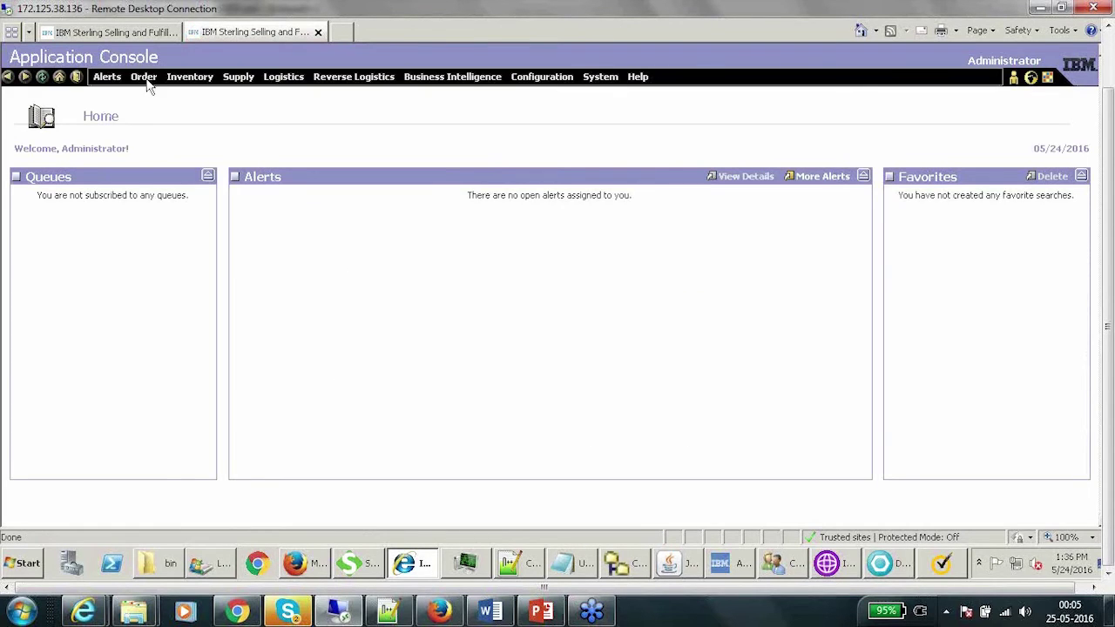
Step: Search the Order Console for the sales order using the copied order number and open its details
{"action": "left_click", "coordinate": [144, 78]}
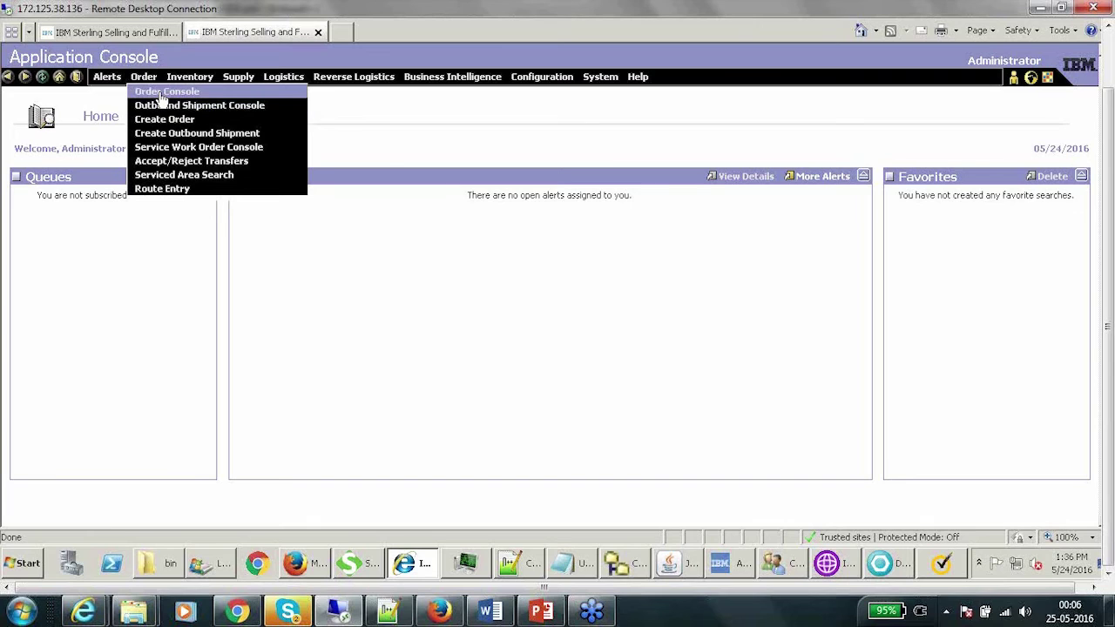
{"action": "left_click", "coordinate": [162, 93]}
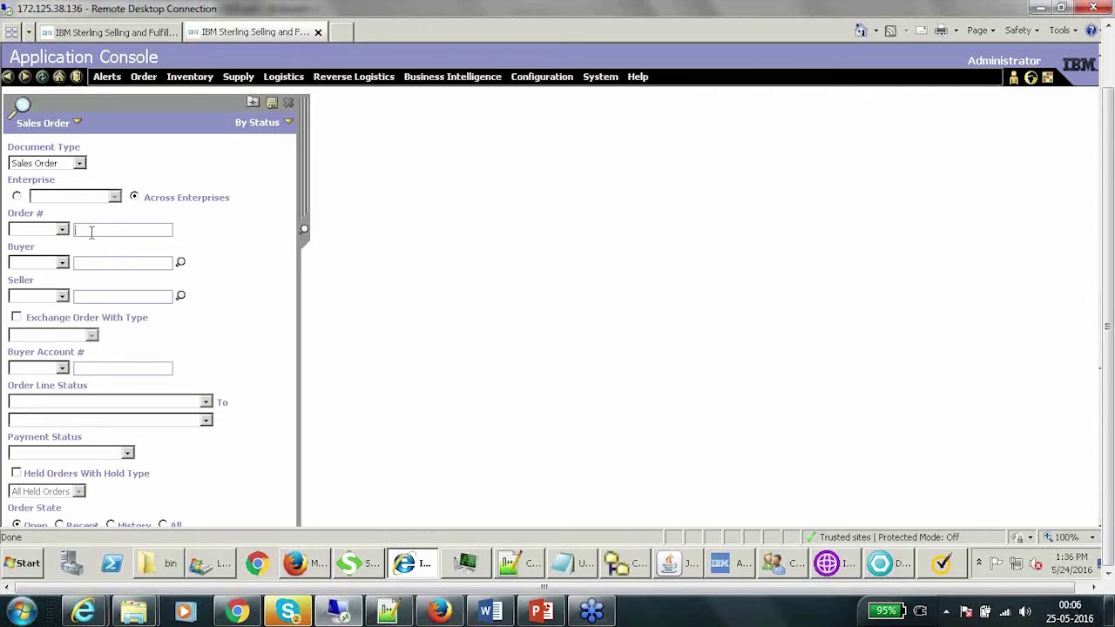
{"action": "key", "text": "ctrl+v"}
{"action": "key", "text": "Return"}
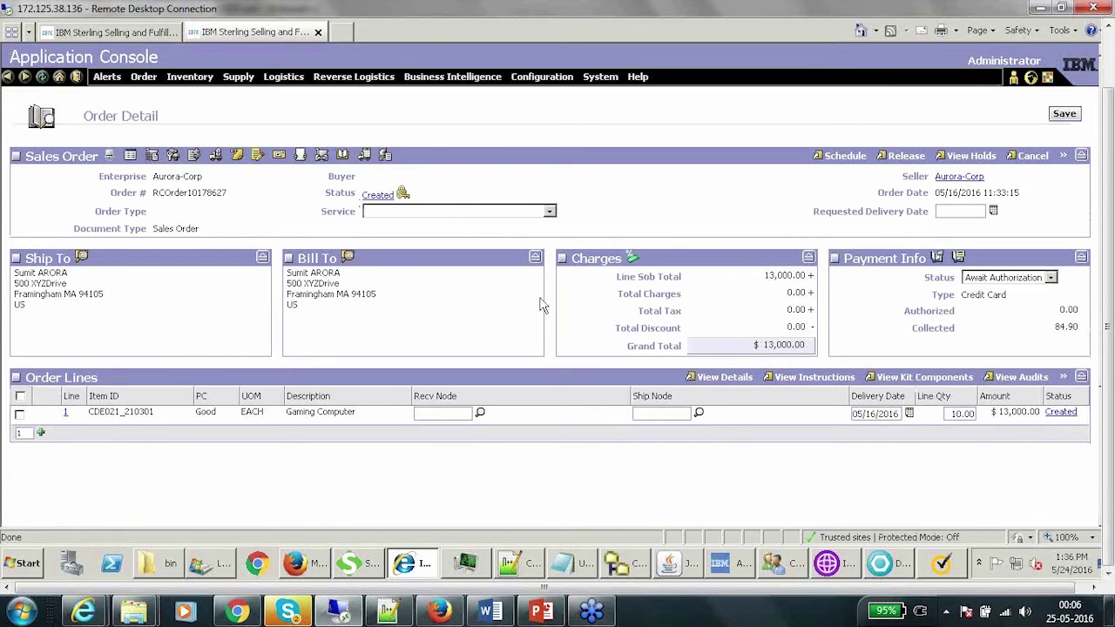
Step: Open the order's holds and set the action to Resolve for both the Duplicate Order and Fraud Check holds
{"action": "left_click", "coordinate": [402, 193]}
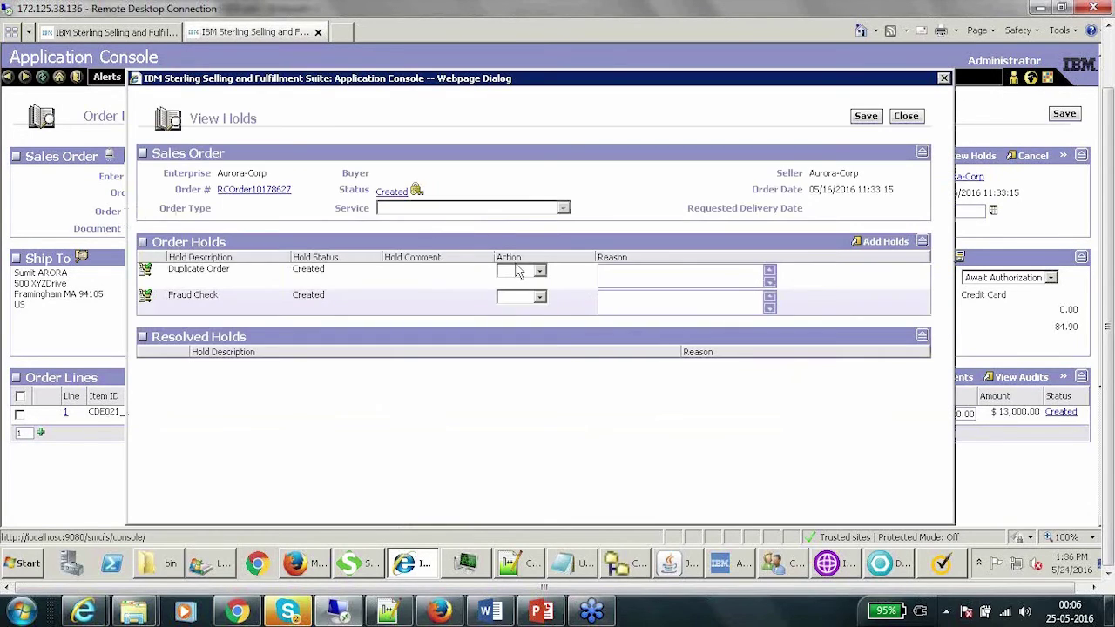
{"action": "left_click", "coordinate": [540, 271]}
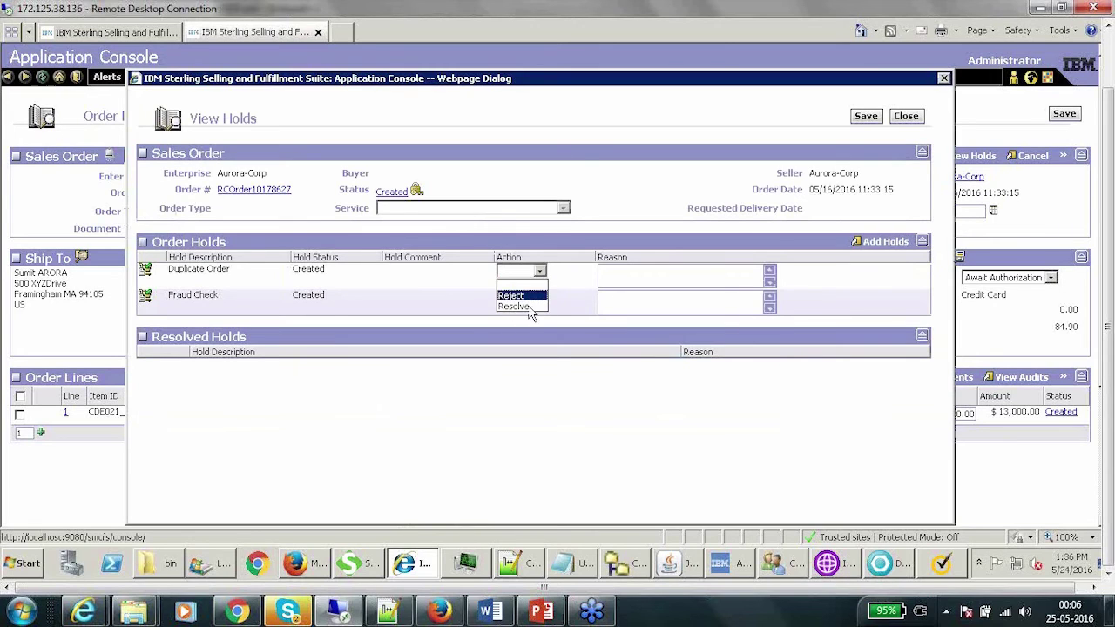
{"action": "left_click", "coordinate": [523, 307]}
{"action": "left_click", "coordinate": [540, 297]}
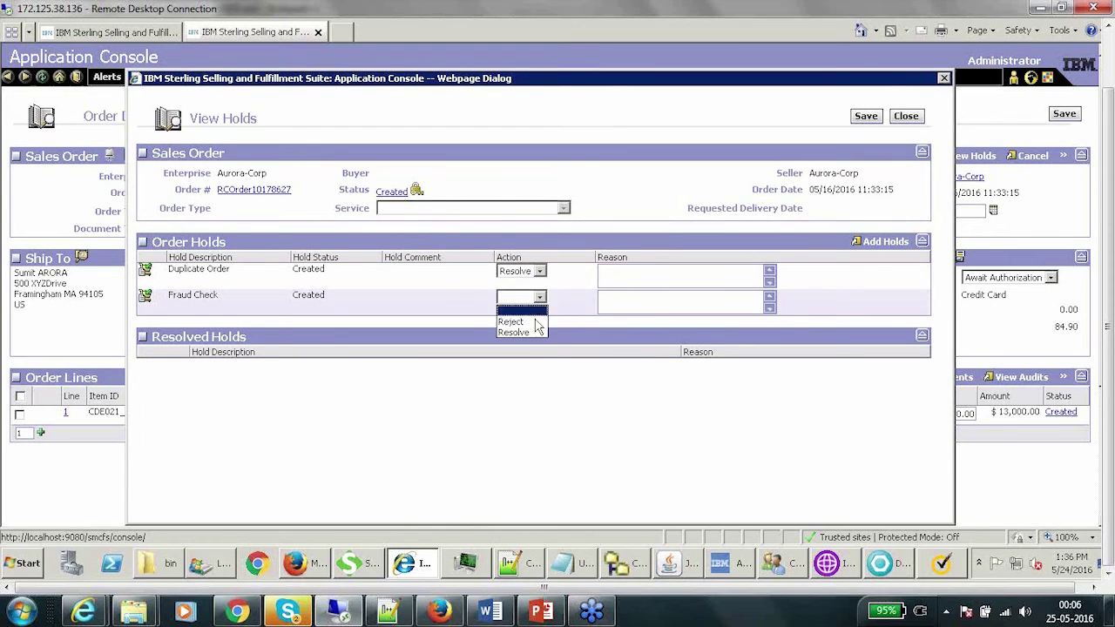
{"action": "left_click", "coordinate": [527, 334]}
Step: Enter "Hold Resolved" as the reason for both the Duplicate Order and Fraud Check holds and save the changes
{"action": "left_click", "coordinate": [616, 275]}
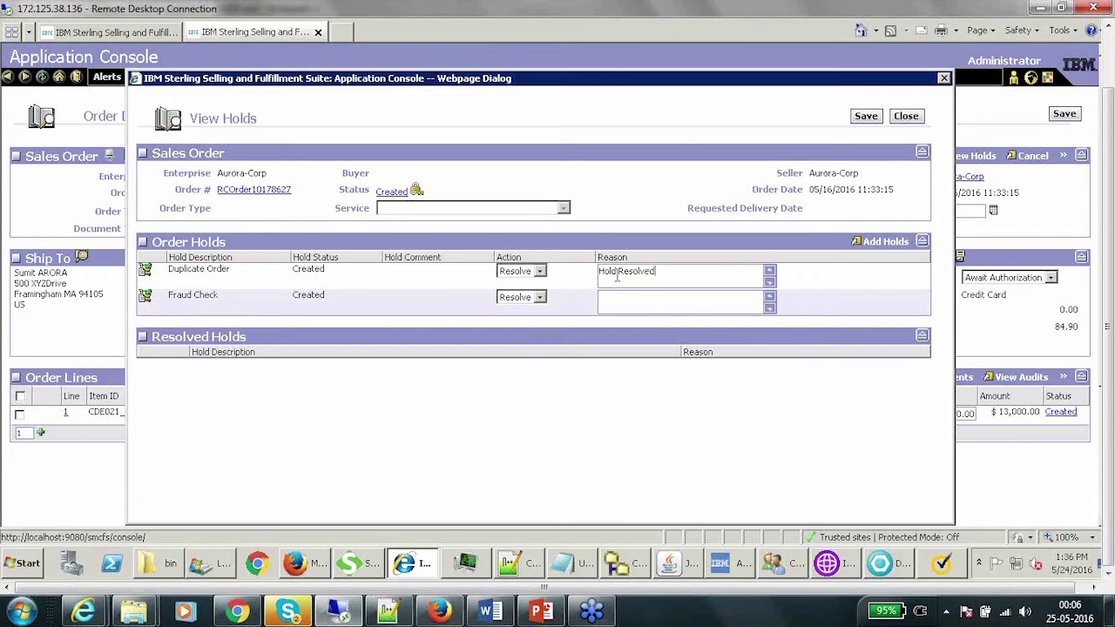
{"action": "key", "text": "shift+Left"}
{"action": "key", "text": "shift+Left"}
{"action": "key", "text": "shift+Left"}
{"action": "key", "text": "shift+Left"}
{"action": "key", "text": "shift+Left"}
{"action": "key", "text": "shift+Left"}
{"action": "key", "text": "shift+Left"}
{"action": "key", "text": "shift+Left"}
{"action": "key", "text": "shift+Left"}
{"action": "key", "text": "shift+Left"}
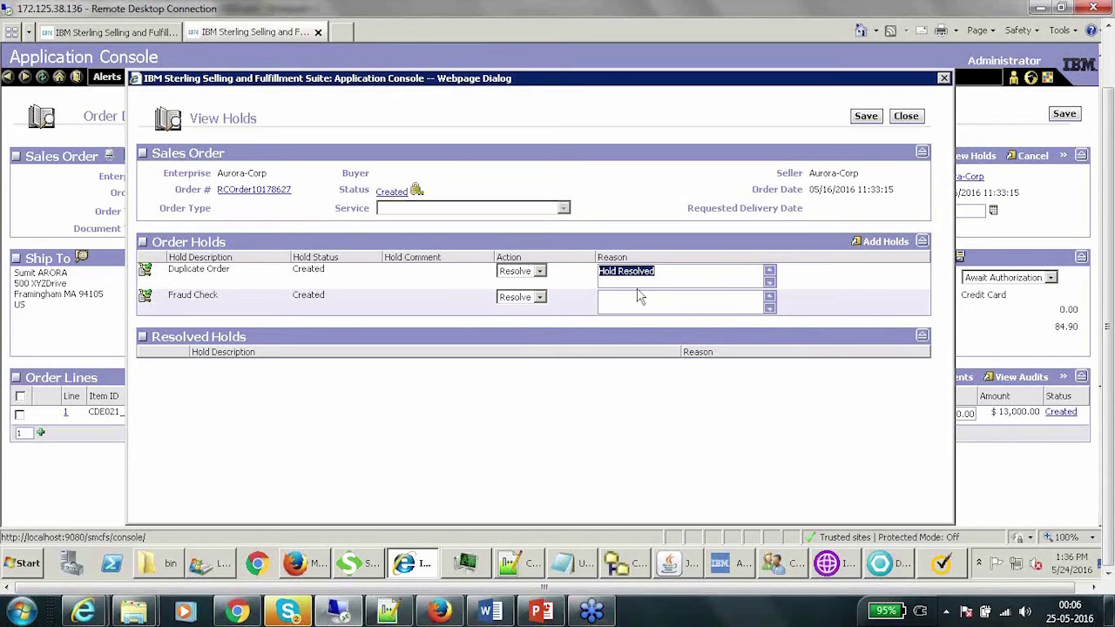
{"action": "left_click", "coordinate": [629, 302]}
{"action": "type", "text": "Hold Resolved"}
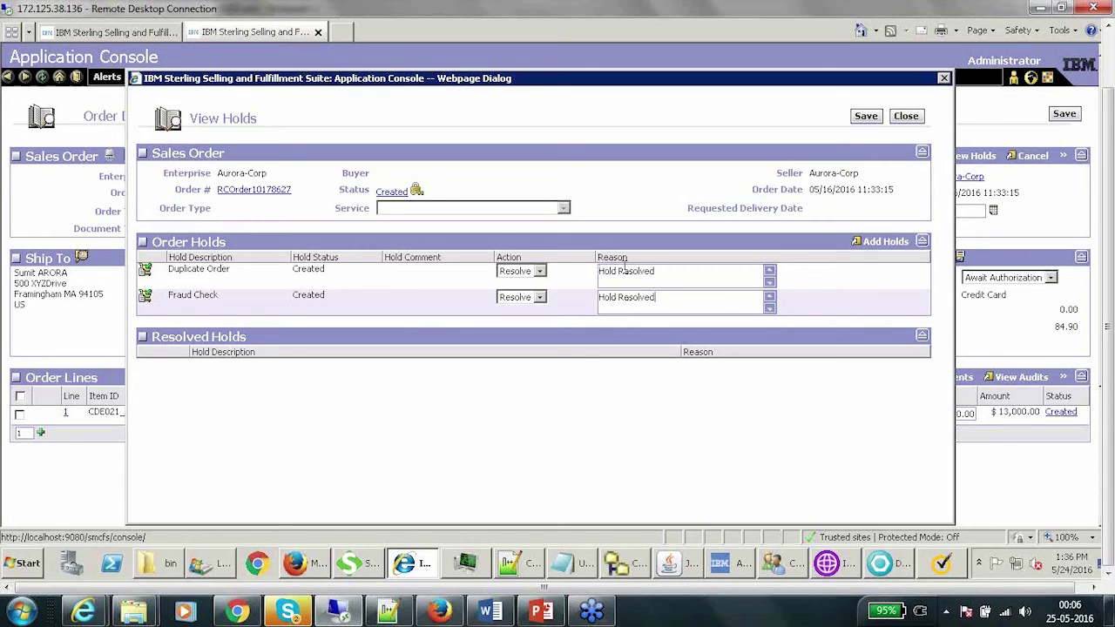
{"action": "left_click", "coordinate": [866, 117]}
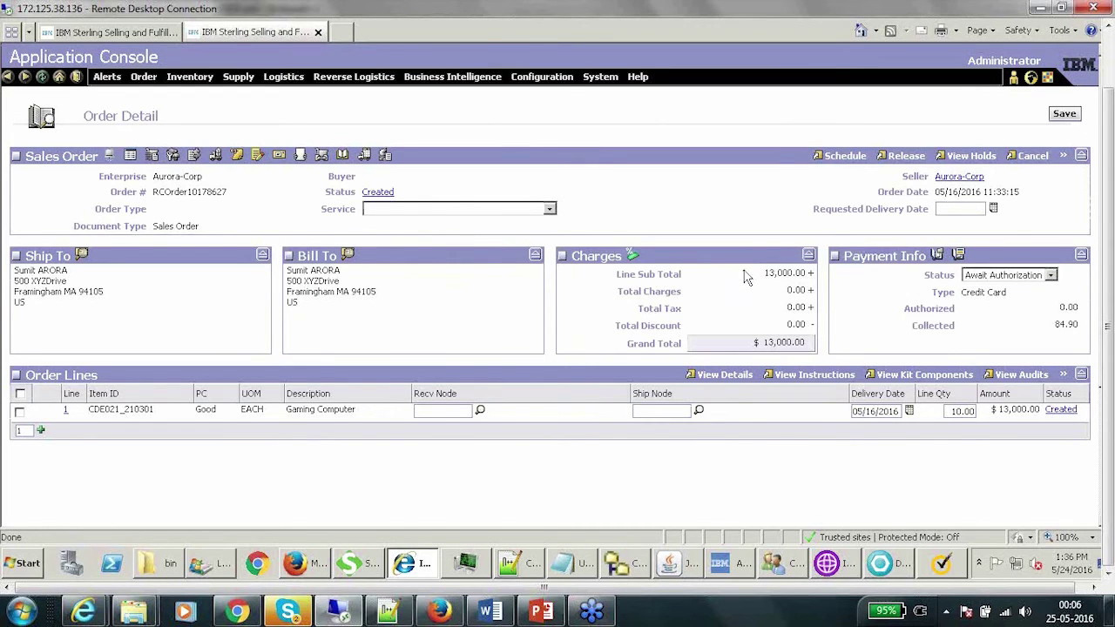
Step: Set the order's payment status to Authorized and save the order
{"action": "left_click", "coordinate": [1051, 275]}
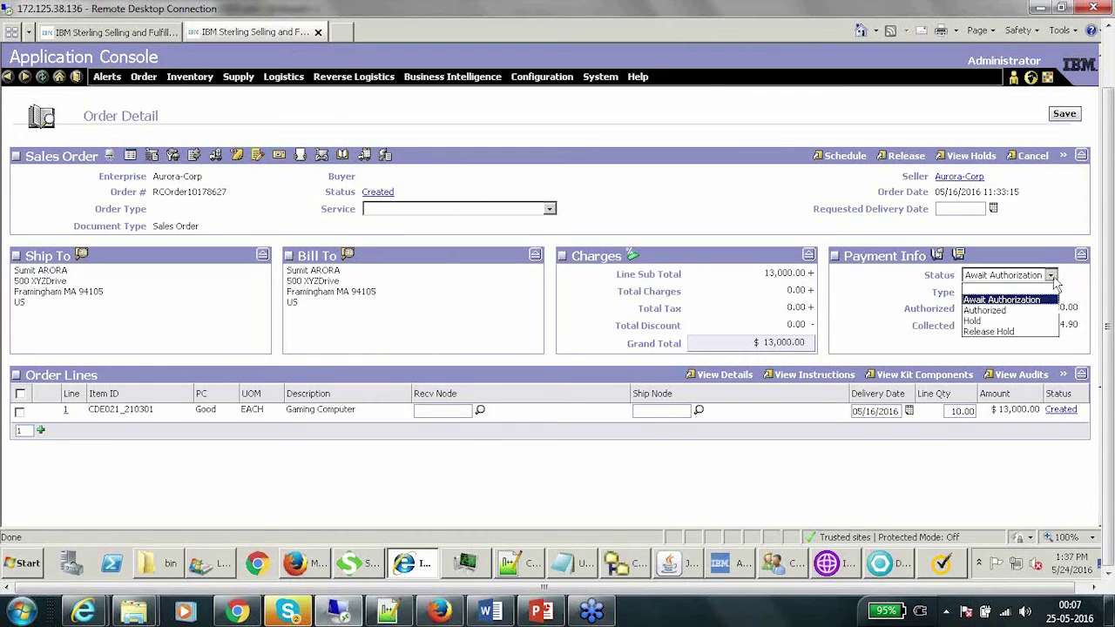
{"action": "left_click", "coordinate": [1007, 314]}
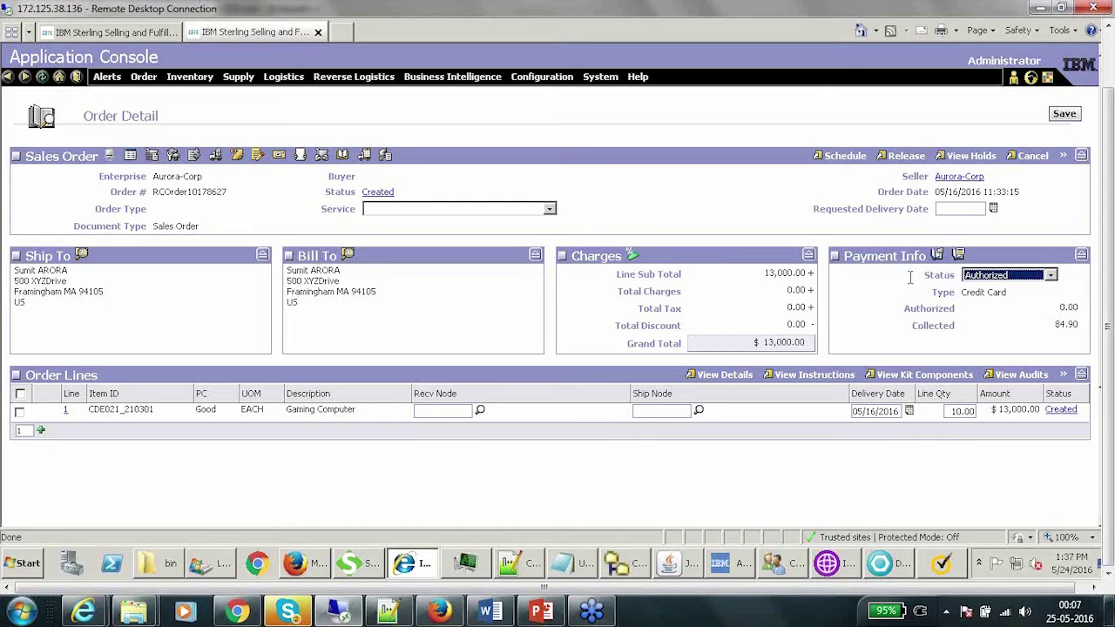
{"action": "left_click", "coordinate": [1065, 114]}
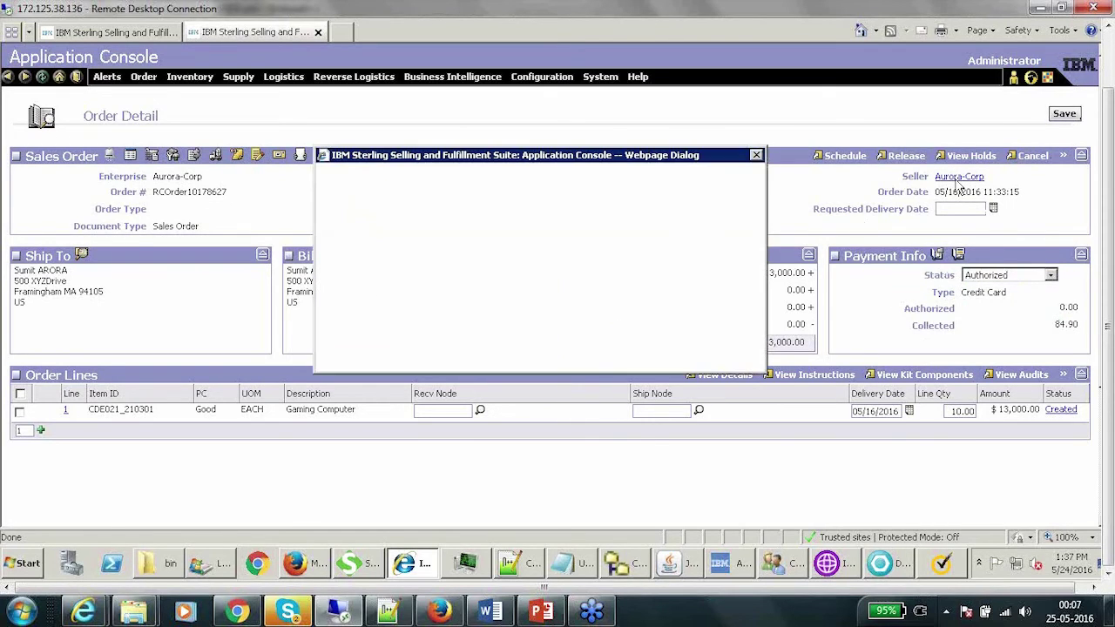
Step: Submit the modification with reason code "Payment Change - Order Under Settled" and reason text "Payment Authorization"
{"action": "left_click", "coordinate": [688, 248]}
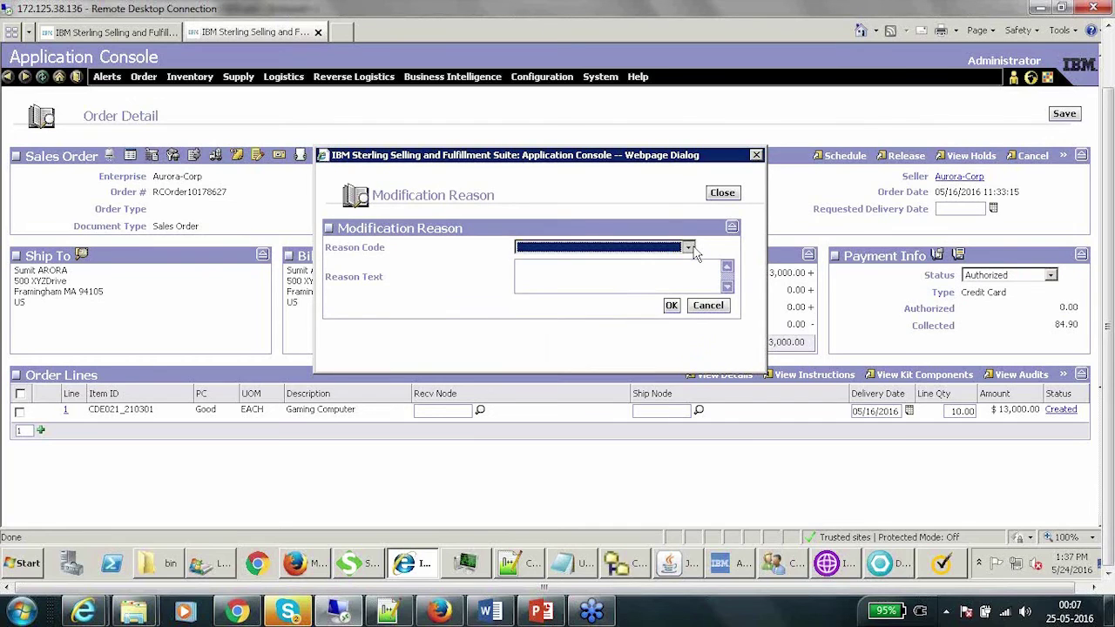
{"action": "left_click", "coordinate": [688, 248]}
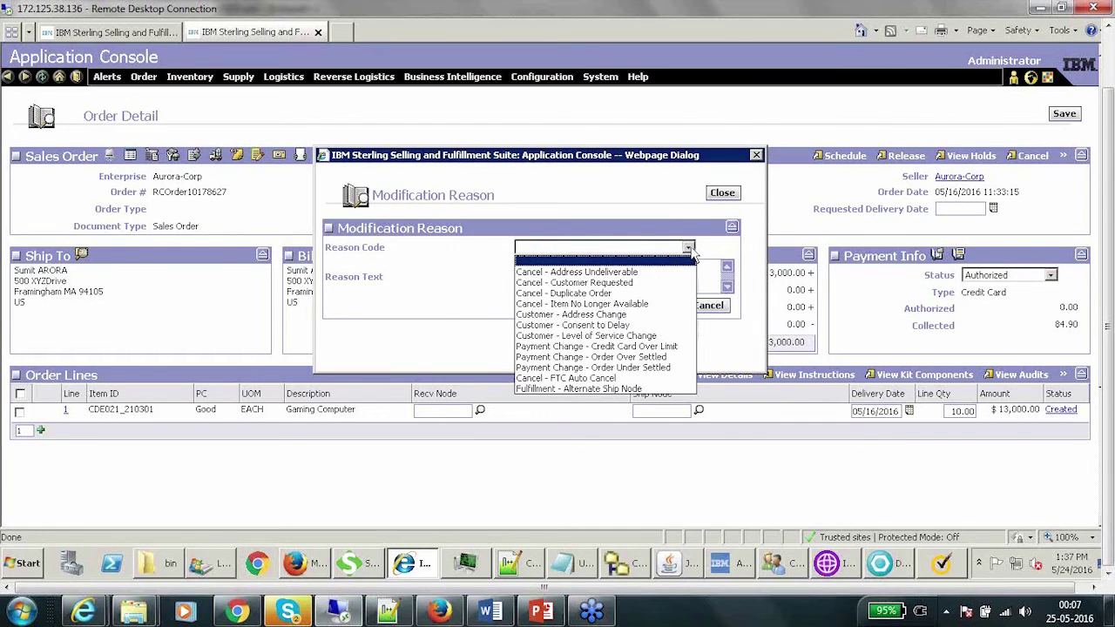
{"action": "left_click", "coordinate": [618, 370]}
{"action": "left_click", "coordinate": [619, 279]}
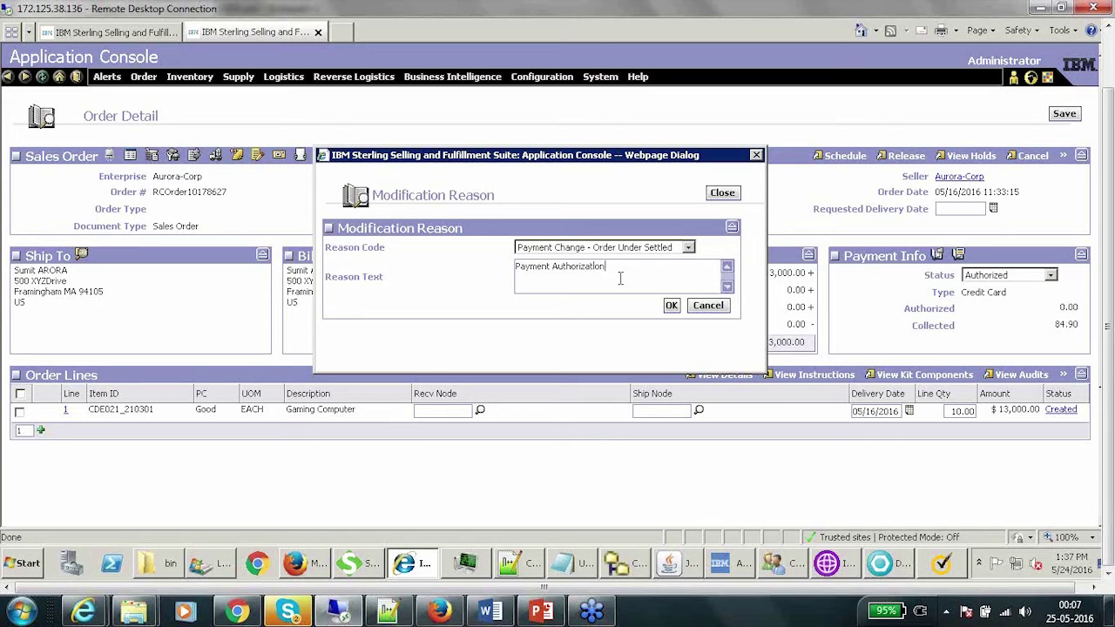
{"action": "left_click", "coordinate": [671, 307]}
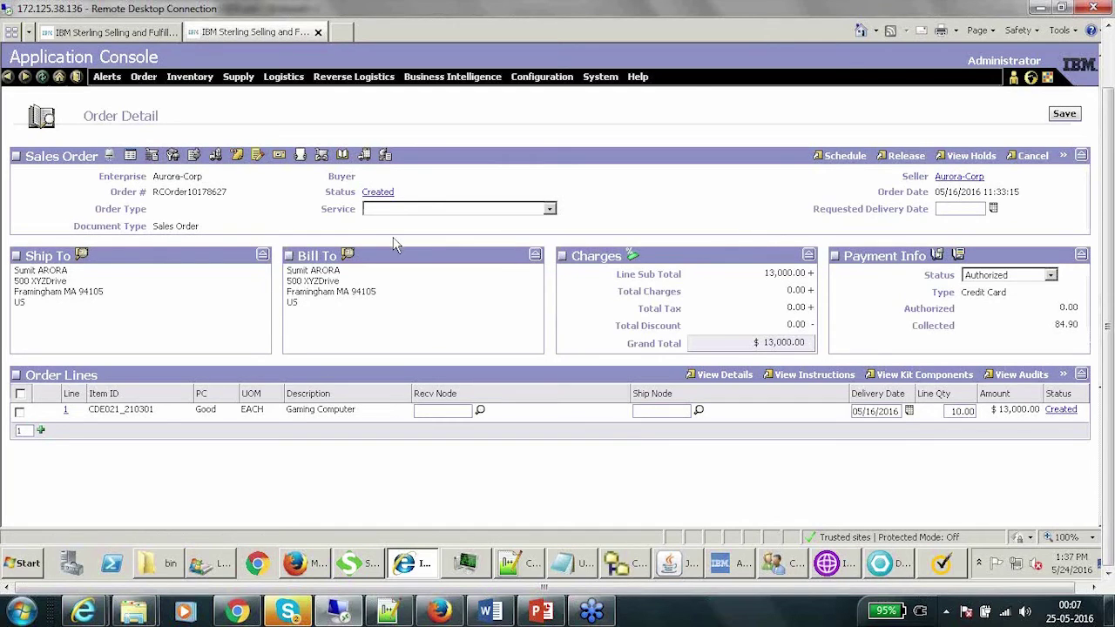
Step: Schedule the order with no scheduling rule and with Release Immediately and Override Release Date left unchecked
{"action": "left_click", "coordinate": [843, 158]}
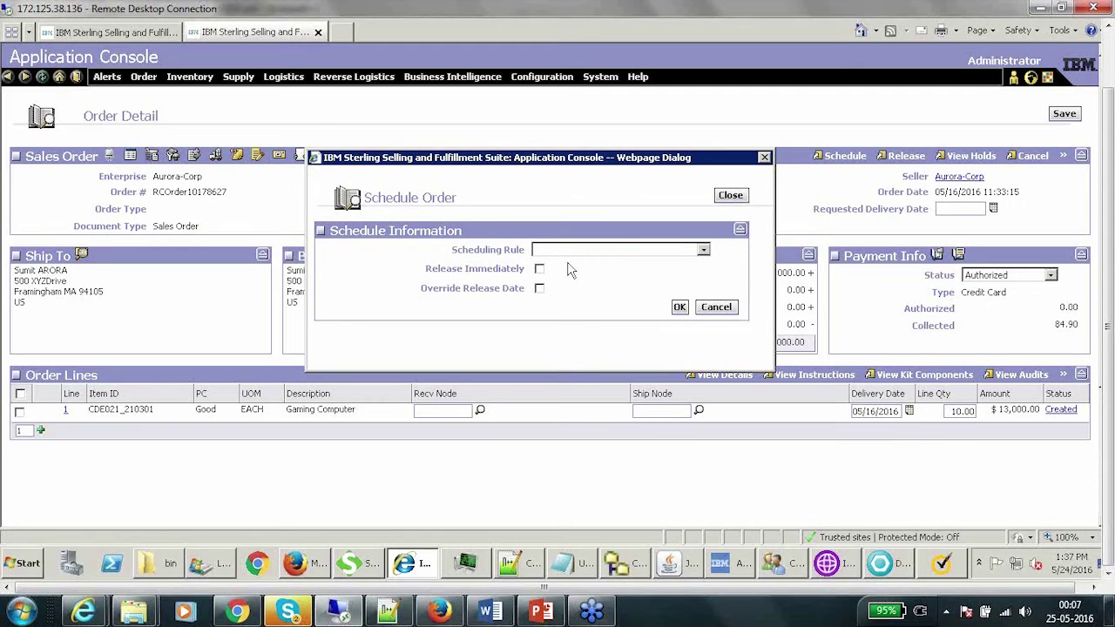
{"action": "left_click", "coordinate": [680, 306]}
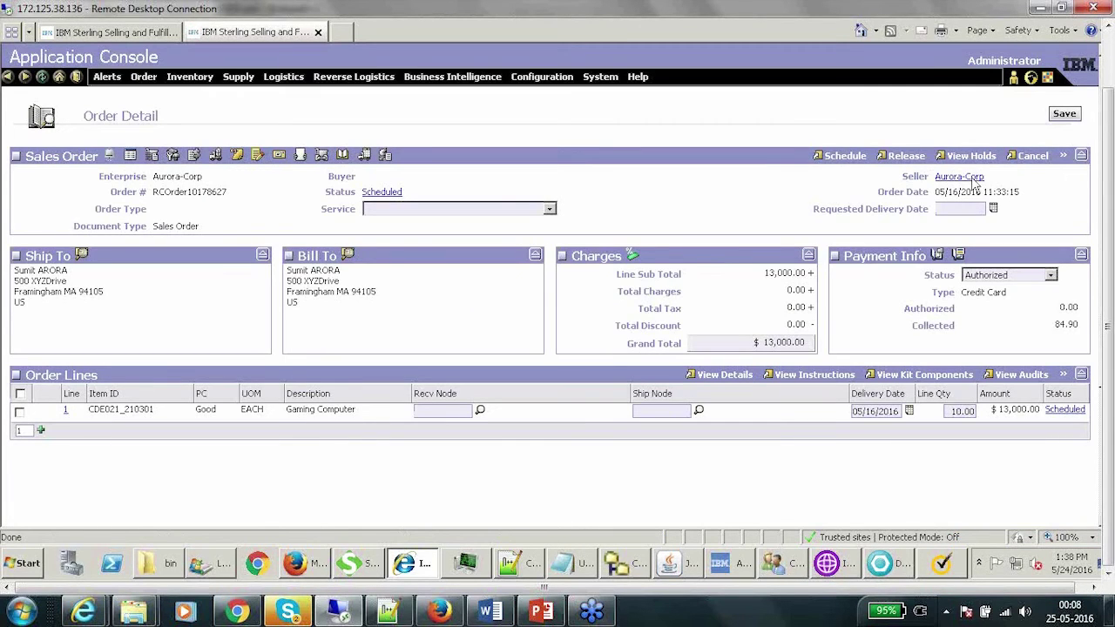
{"action": "double_click", "coordinate": [366, 195]}
{"action": "left_click", "coordinate": [216, 265]}
Step: Copy the order number from the order details and return to the getOrderDetails request form in Firefox
{"action": "left_click_drag", "start_coordinate": [230, 191], "coordinate": [157, 199]}
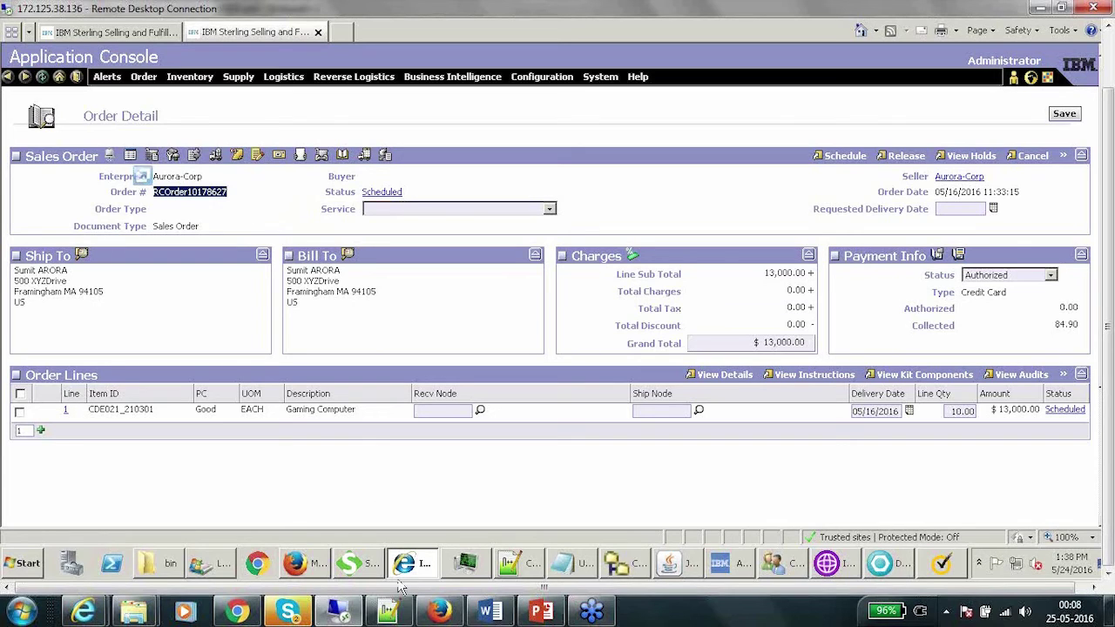
{"action": "left_click", "coordinate": [296, 564]}
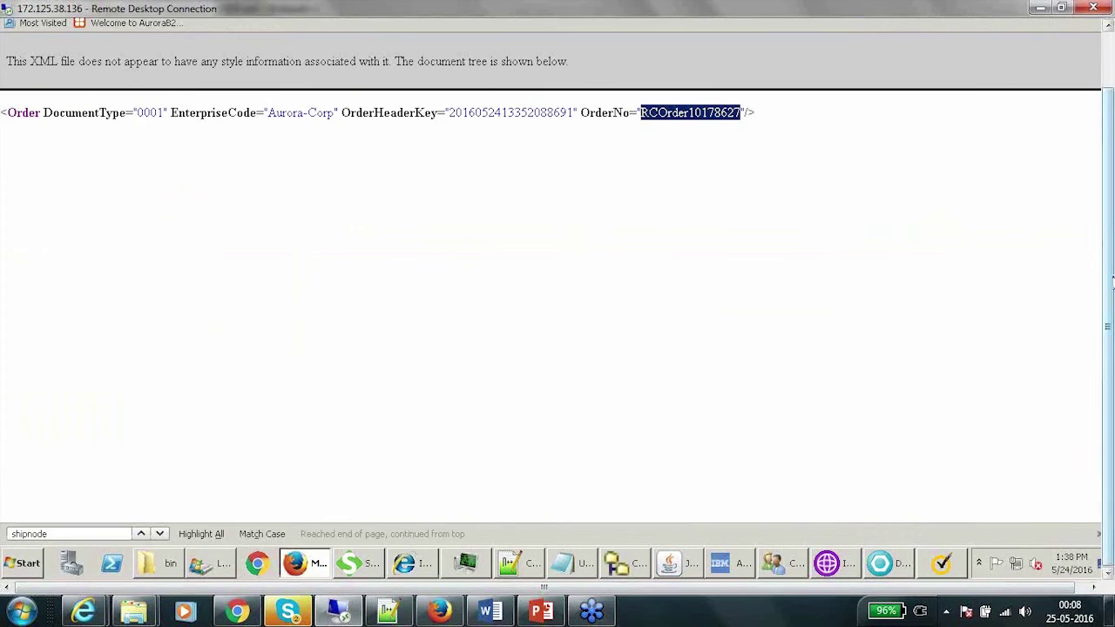
{"action": "mouse_move", "coordinate": [144, 35]}
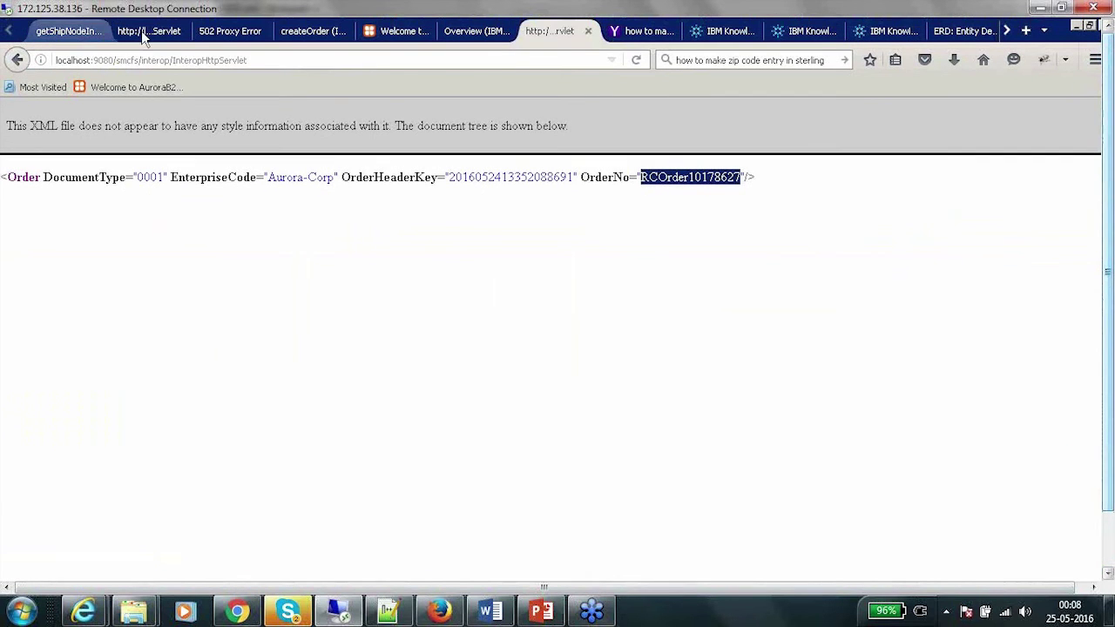
{"action": "left_click", "coordinate": [143, 33]}
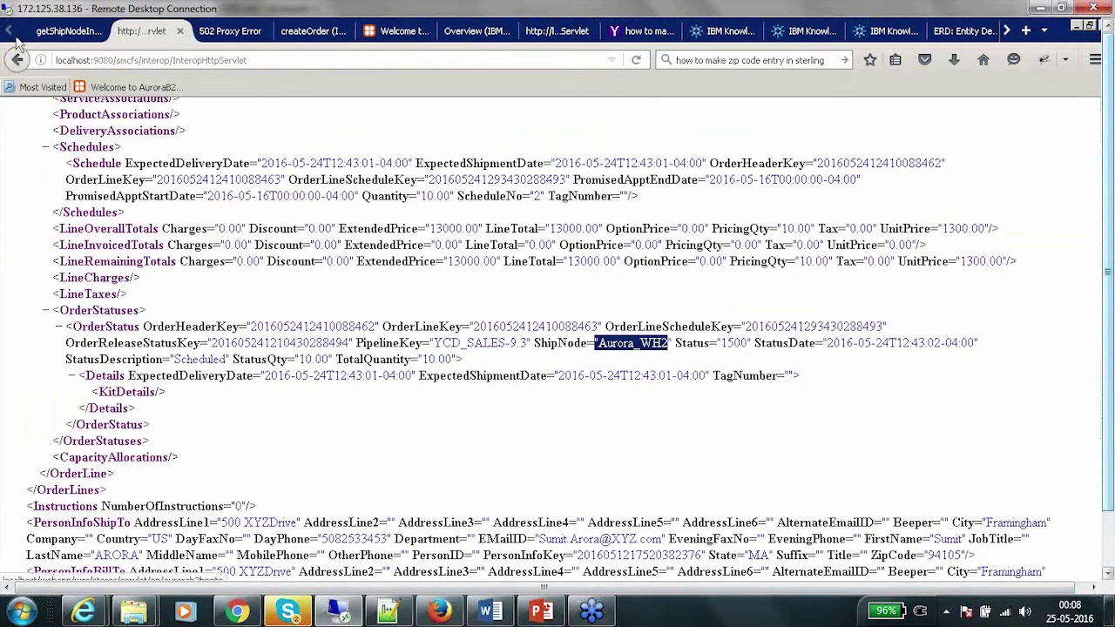
{"action": "left_click", "coordinate": [16, 61]}
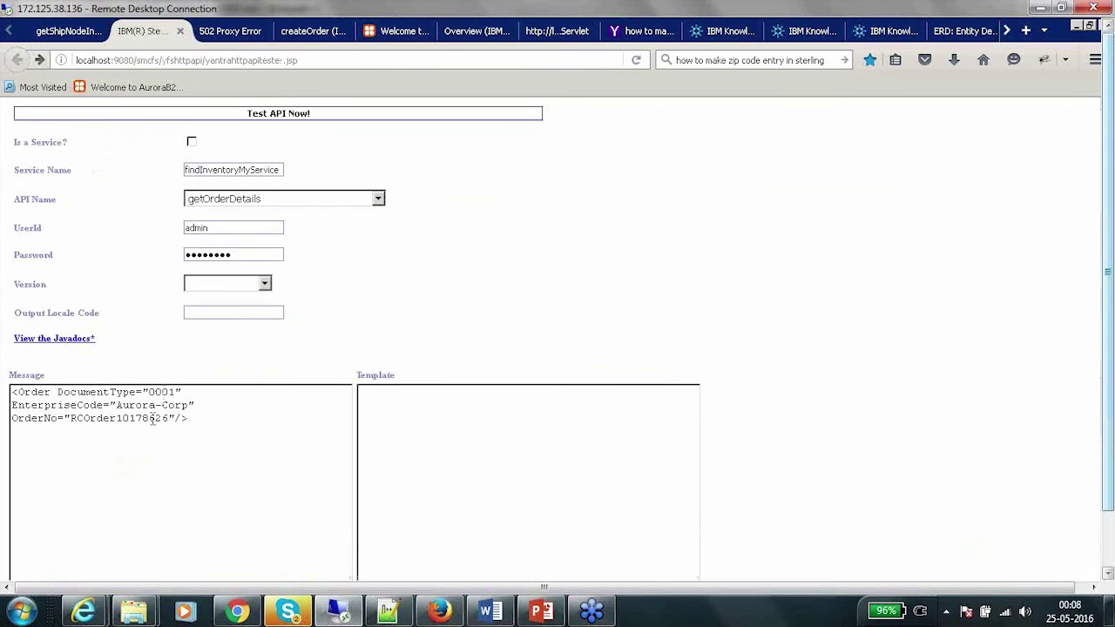
Step: Replace the OrderNo value in the request message with the copied order number and run the getOrderDetails API test
{"action": "double_click", "coordinate": [153, 418]}
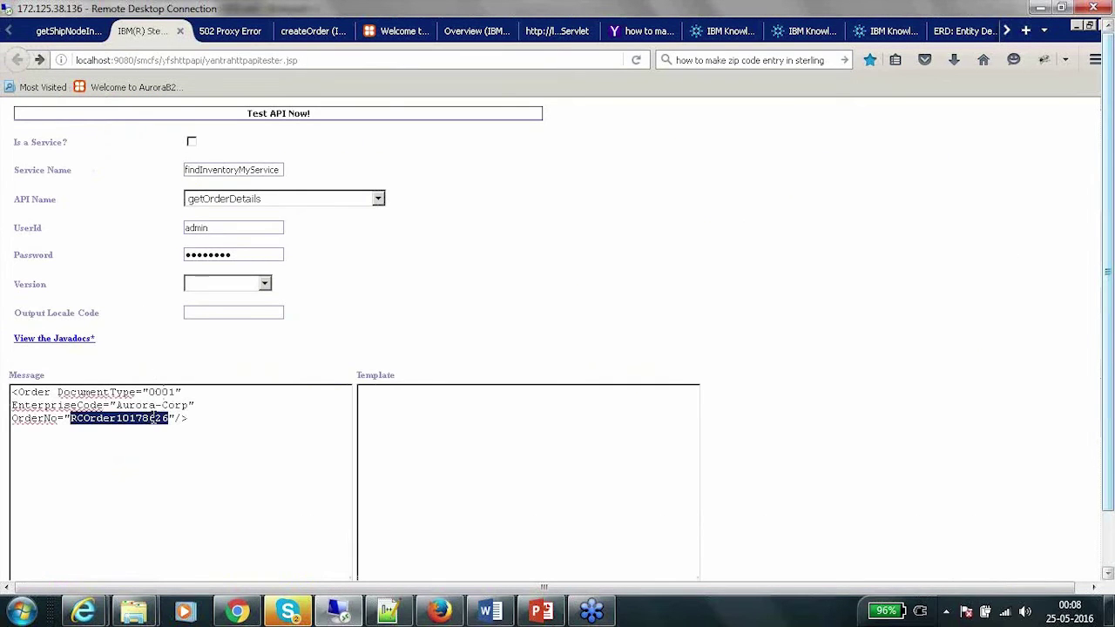
{"action": "type", "text": "RCOrder10178627"}
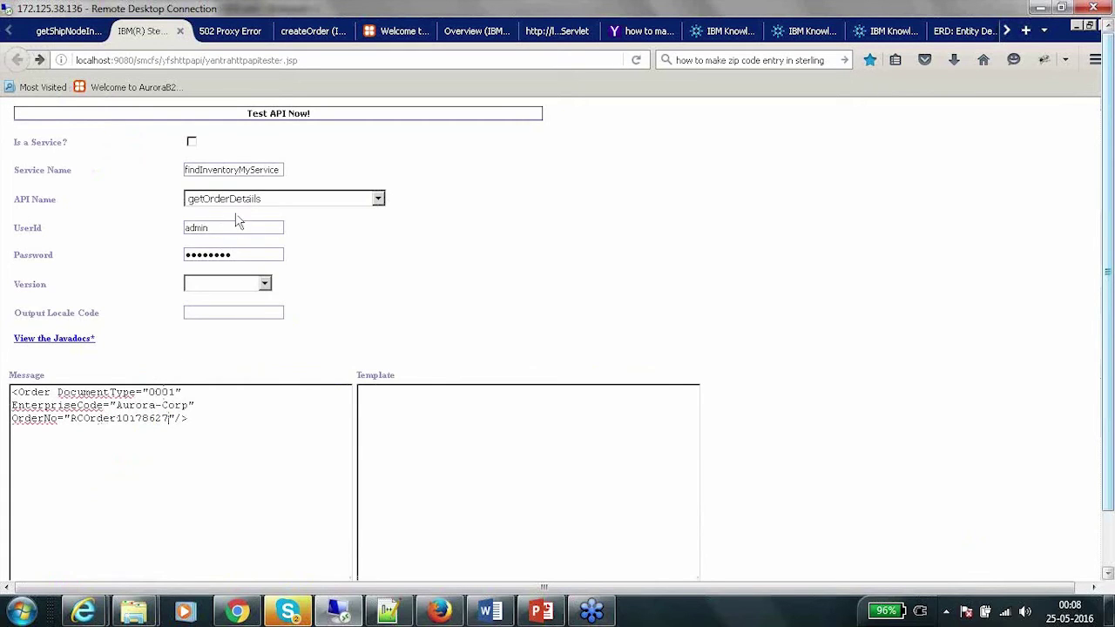
{"action": "left_click", "coordinate": [300, 117]}
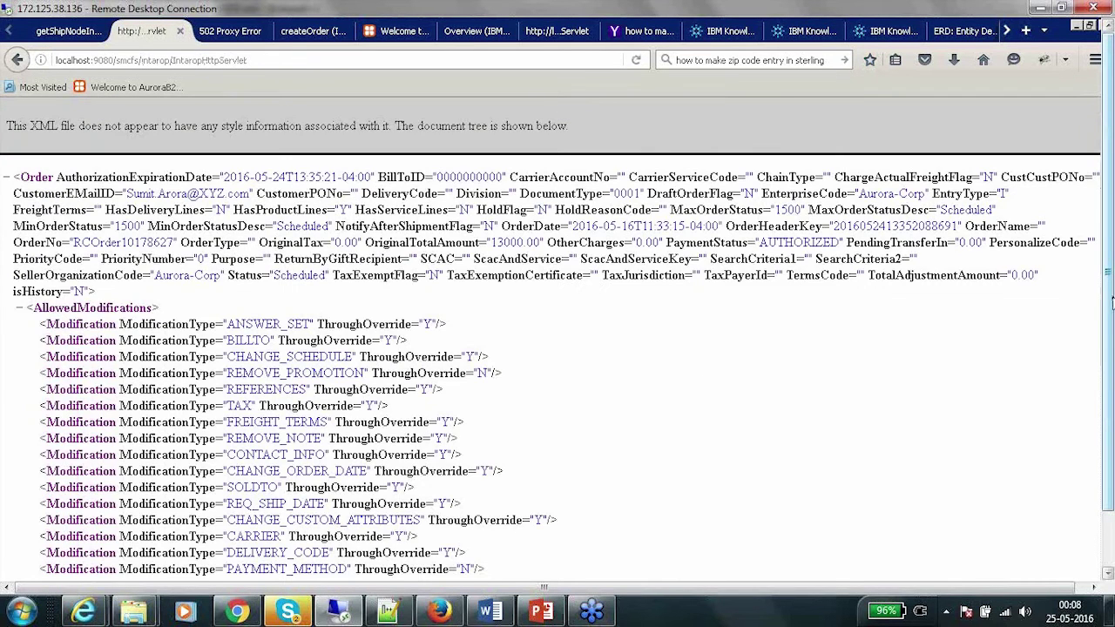
Step: Find ShipNode in the getOrderDetails response and highlight its value in the order status
{"action": "scroll", "coordinate": [1108, 301], "scroll_direction": "down", "scroll_amount": 2}
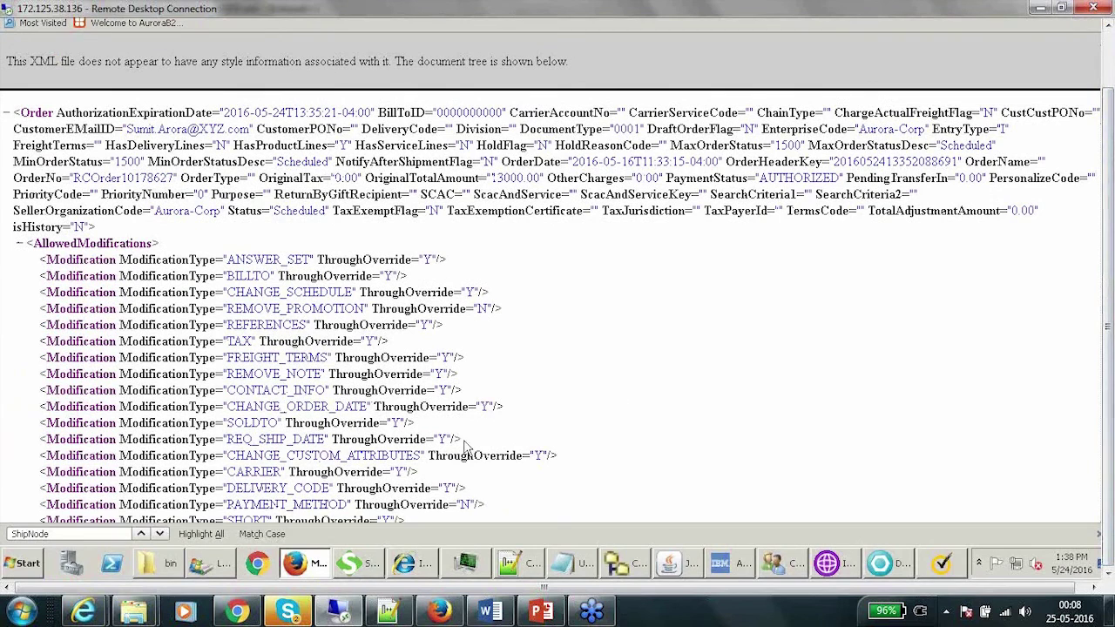
{"action": "left_click", "coordinate": [80, 533]}
{"action": "key", "text": "Return"}
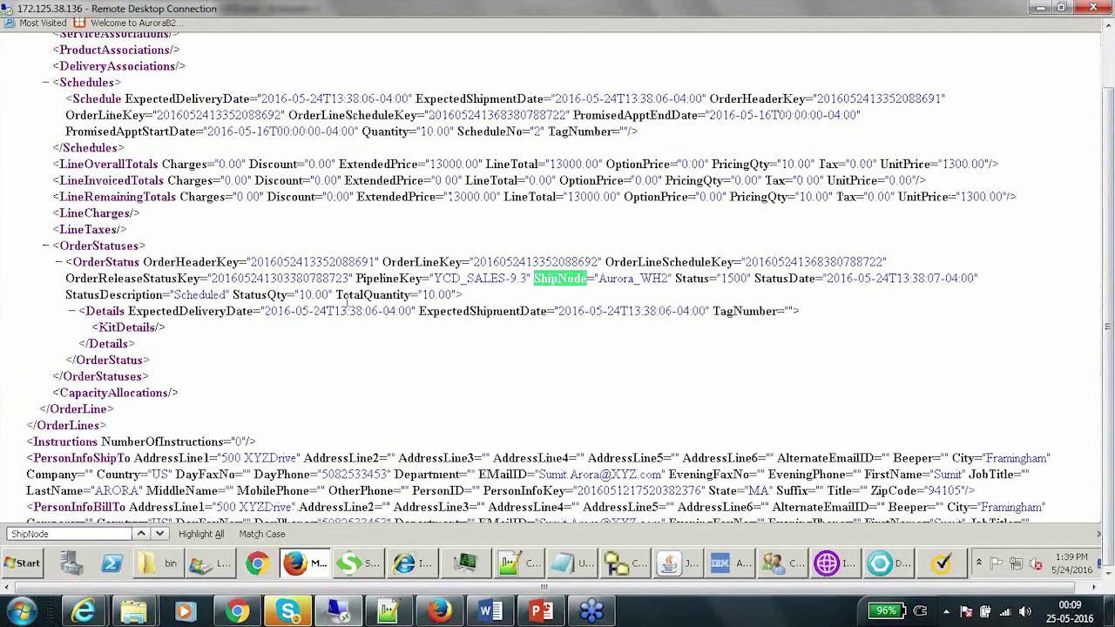
{"action": "left_click_drag", "start_coordinate": [663, 280], "coordinate": [598, 280]}
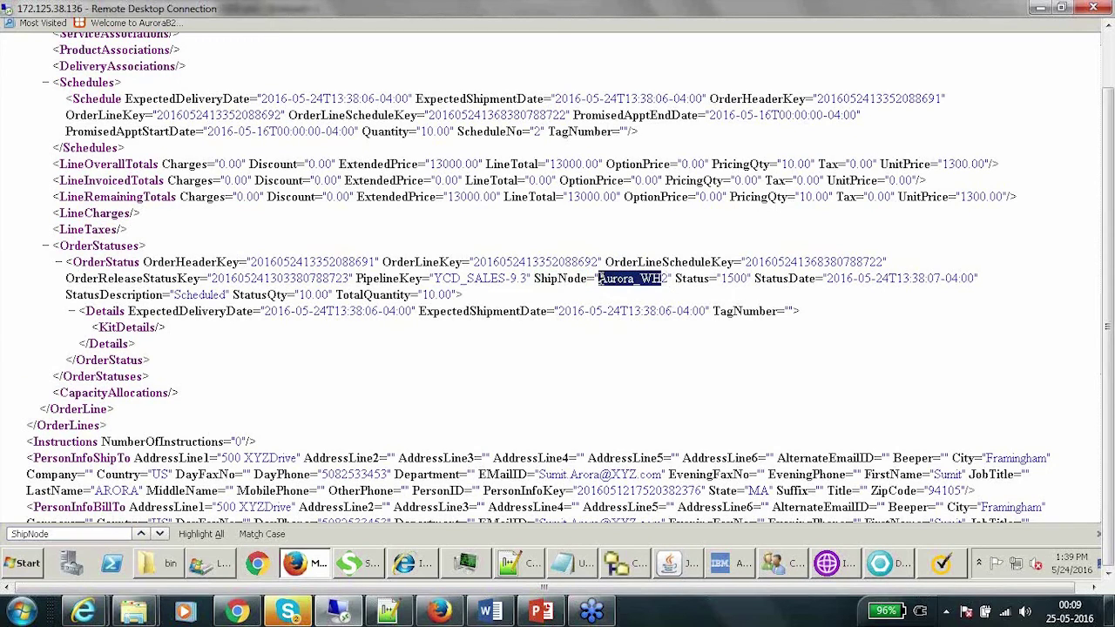
Step: Check Aurora_WH2 and its fulfilment node zip code in the ZipCode Word document, and show the sourcing use cases slide in PowerPoint
{"action": "left_click", "coordinate": [490, 614]}
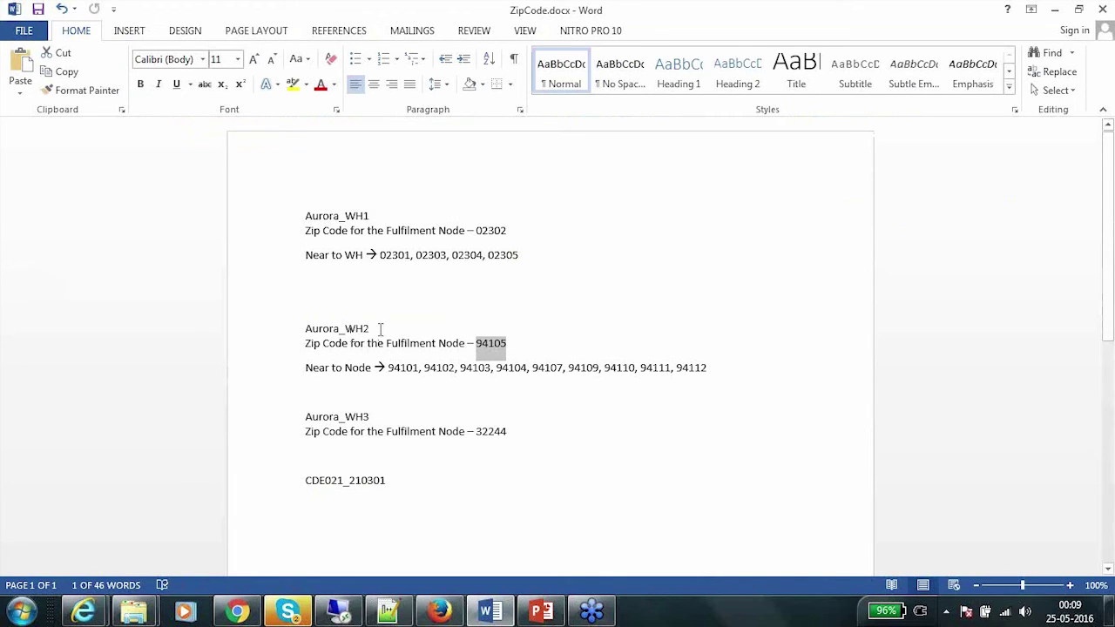
{"action": "left_click_drag", "start_coordinate": [373, 329], "coordinate": [316, 330]}
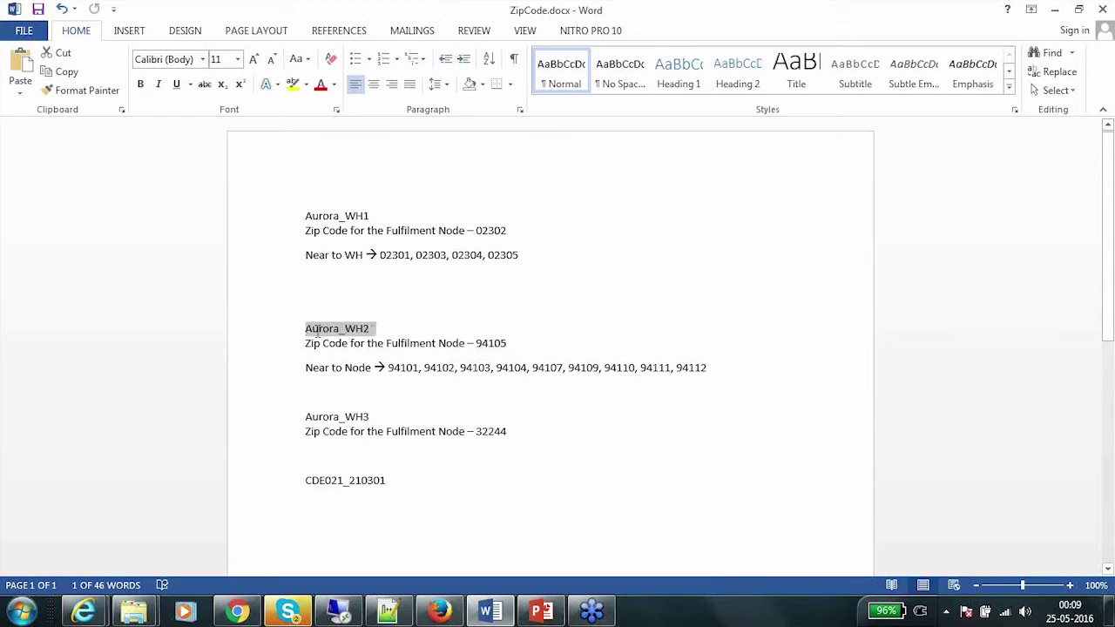
{"action": "double_click", "coordinate": [491, 345]}
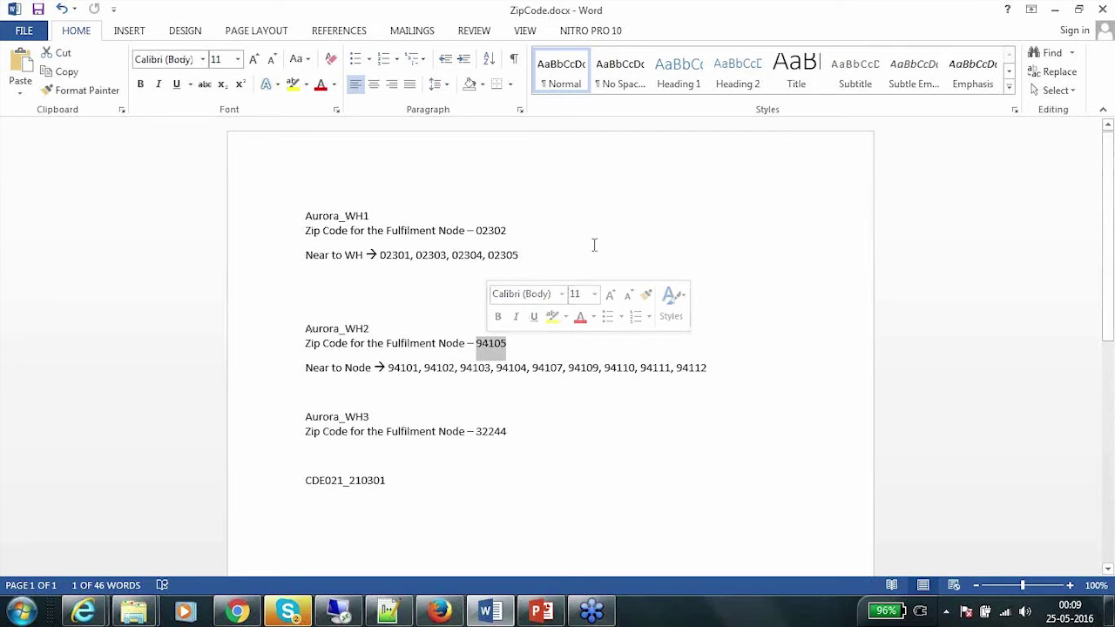
{"action": "key", "text": "alt+Tab"}
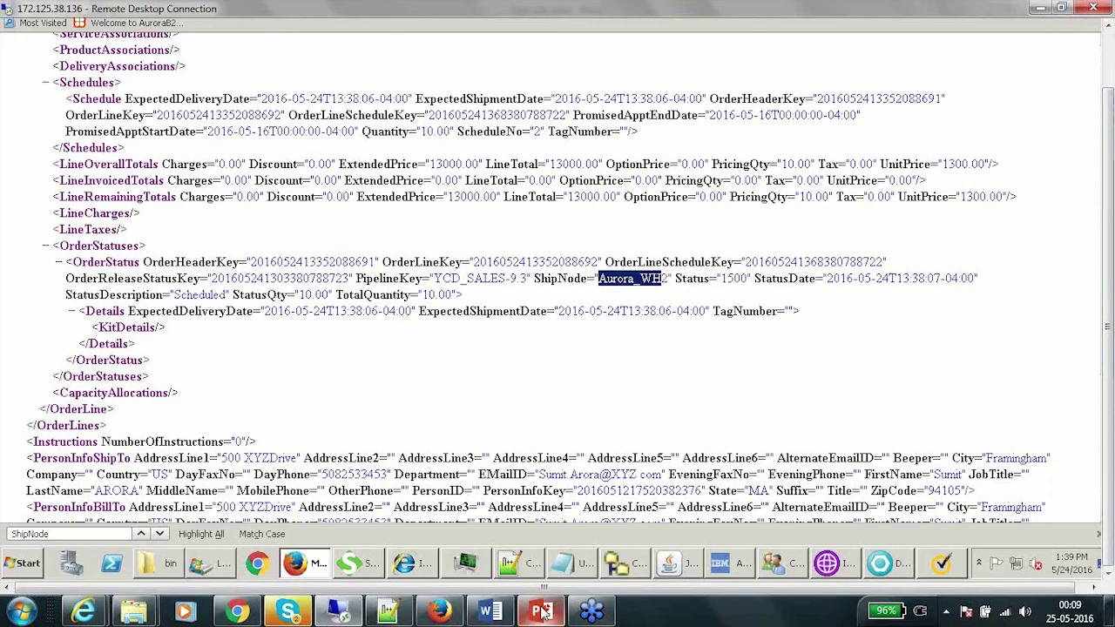
{"action": "mouse_move", "coordinate": [511, 617]}
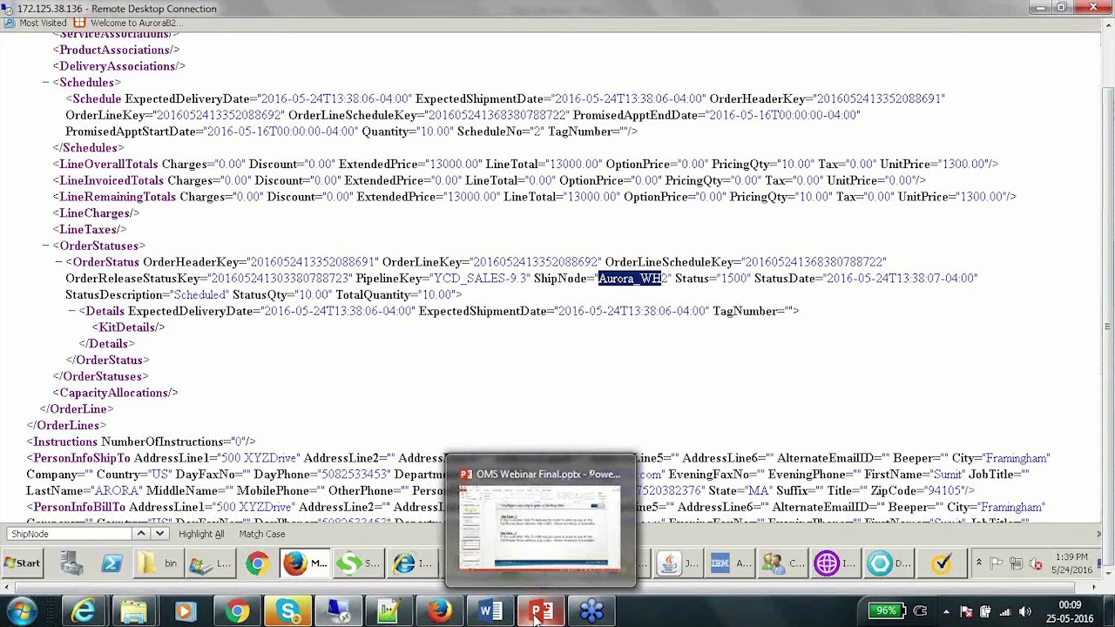
{"action": "left_click", "coordinate": [538, 616]}
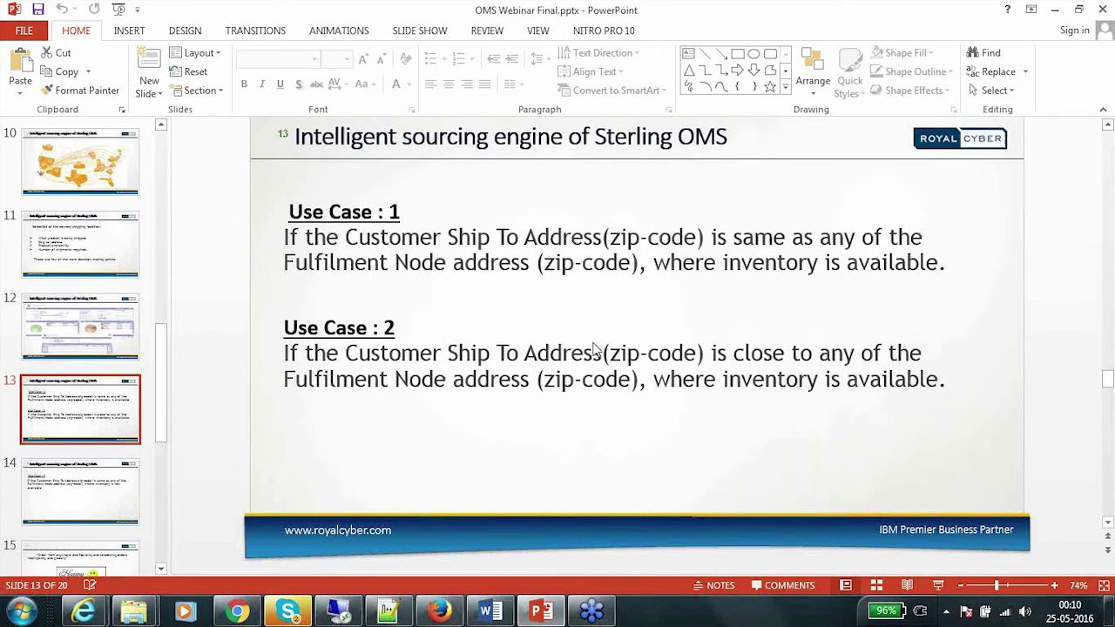
Step: Open createOrder-94103.xml from the XMLS folder in Notepad++
{"action": "mouse_move", "coordinate": [394, 617]}
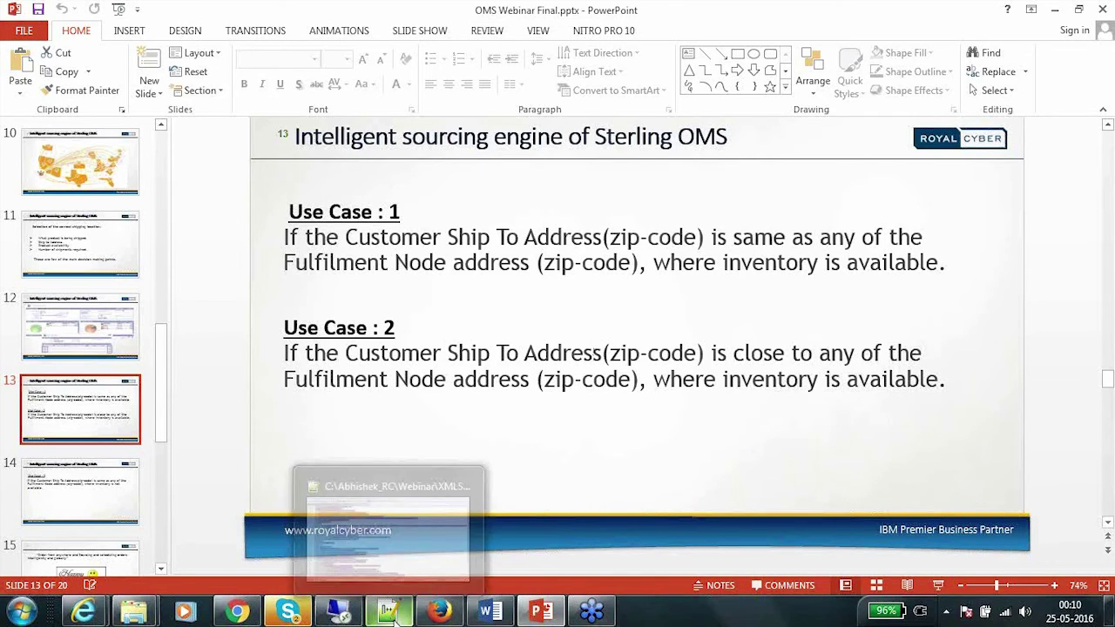
{"action": "left_click", "coordinate": [396, 615]}
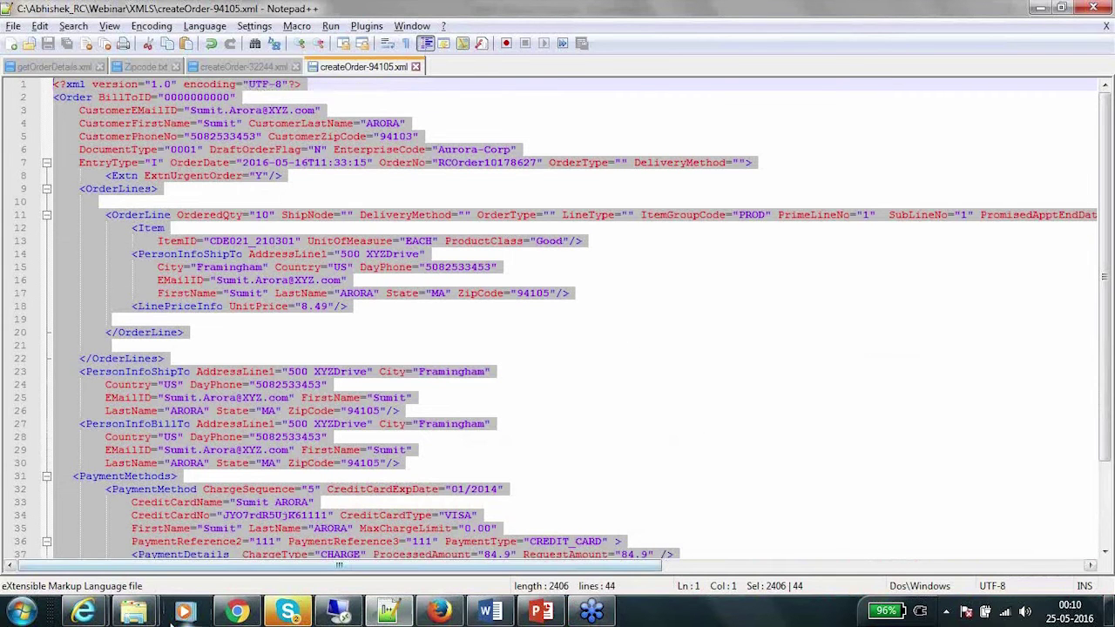
{"action": "mouse_move", "coordinate": [135, 614]}
{"action": "left_click", "coordinate": [283, 549]}
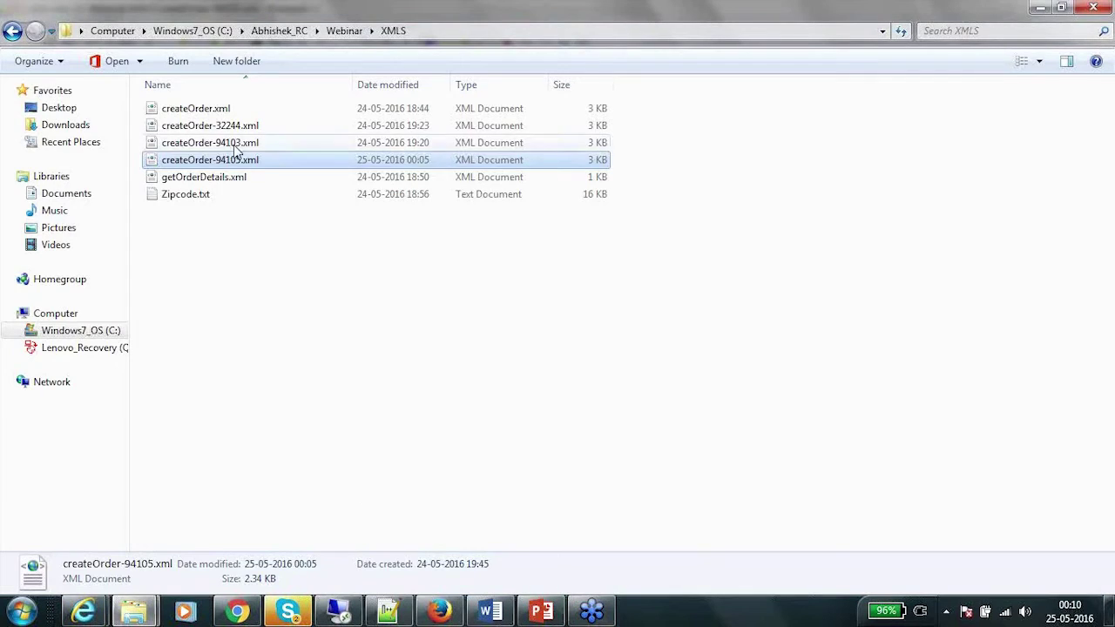
{"action": "left_click", "coordinate": [234, 142]}
{"action": "right_click", "coordinate": [234, 142]}
{"action": "left_click", "coordinate": [295, 210]}
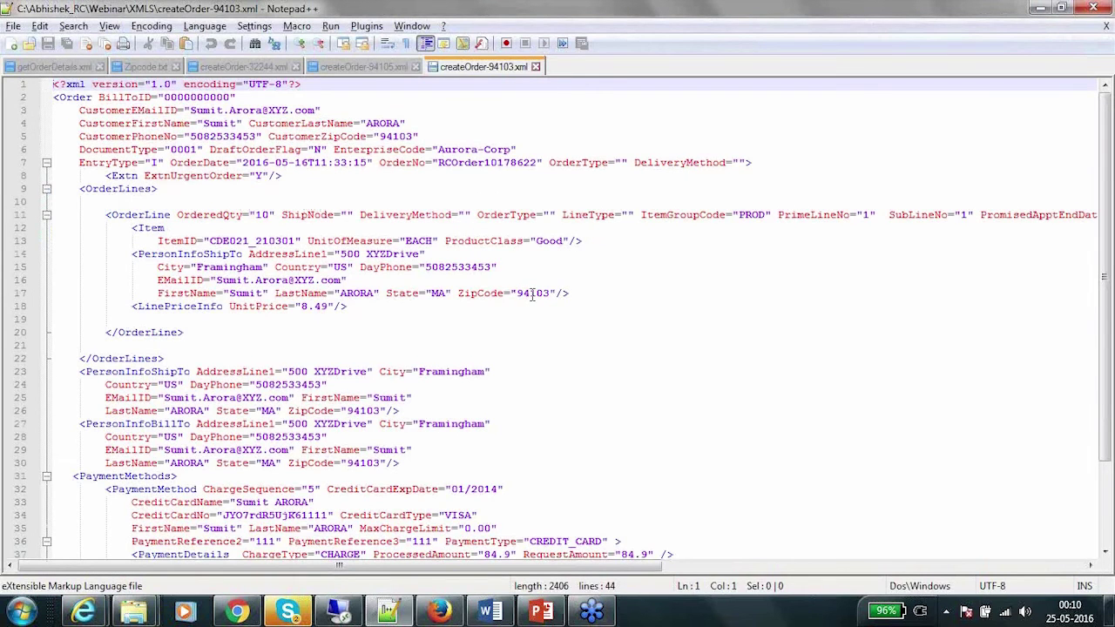
Step: Compare the order line's ship-to ZipCode with the zip codes near Aurora_WH2 in the ZipCode Word document
{"action": "double_click", "coordinate": [533, 294]}
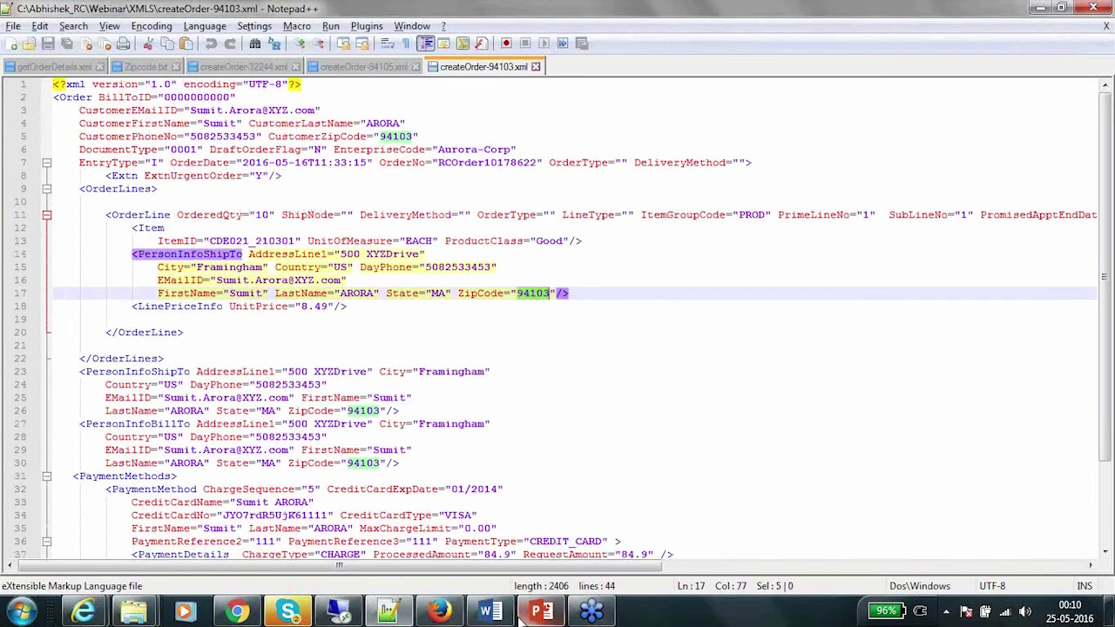
{"action": "left_click", "coordinate": [490, 613]}
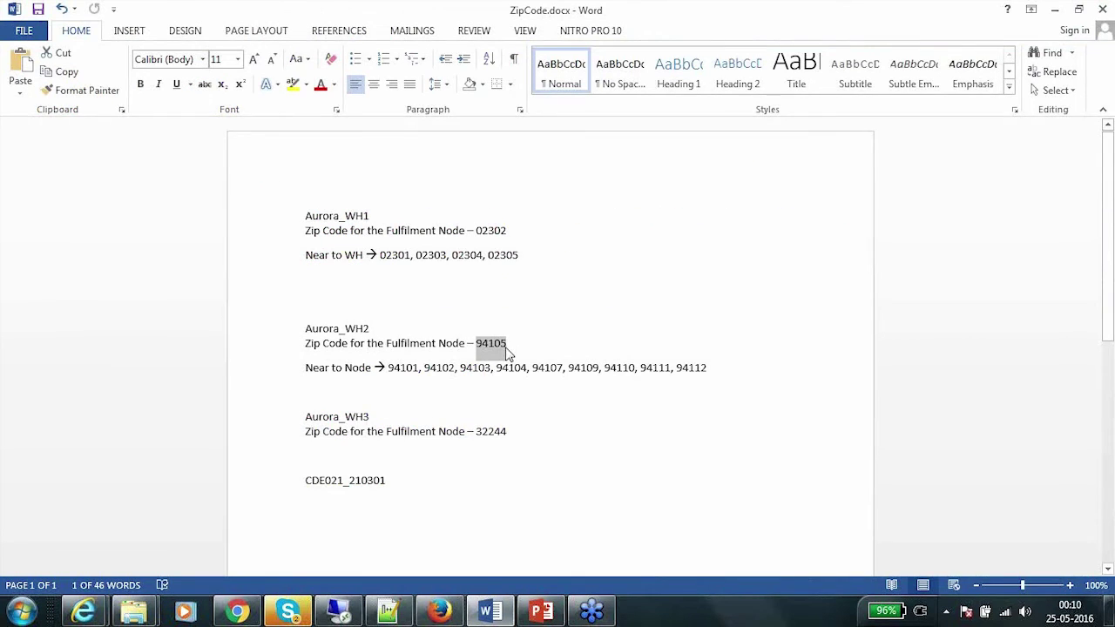
{"action": "key", "text": "alt+Tab"}
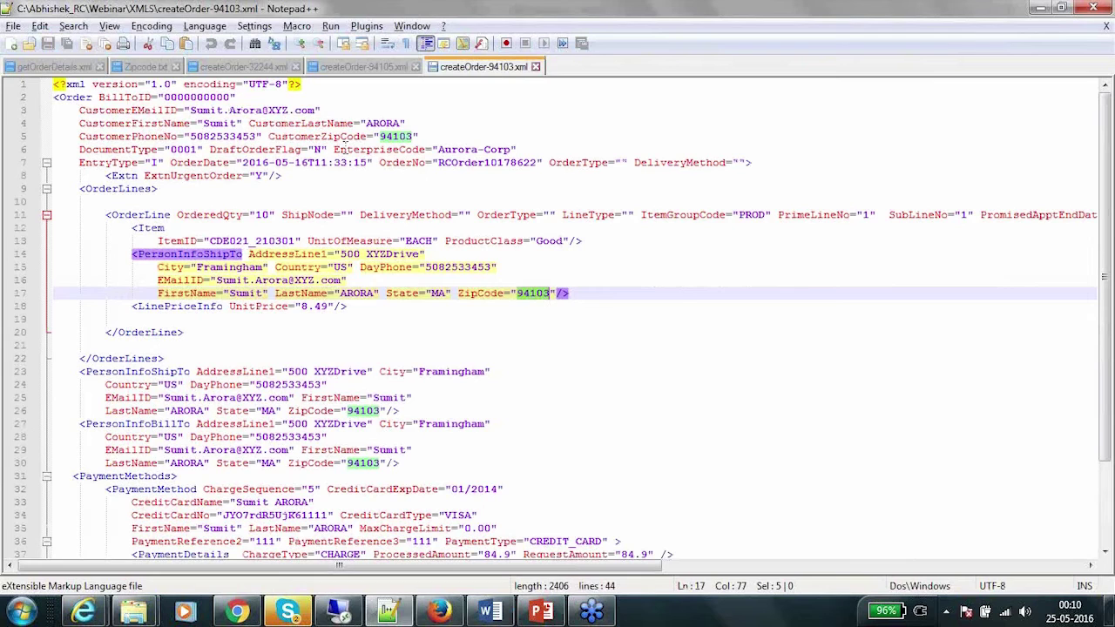
Step: Replace the last two digits of the OrderNo value with 30 and save createOrder-94103.xml
{"action": "left_click", "coordinate": [537, 162]}
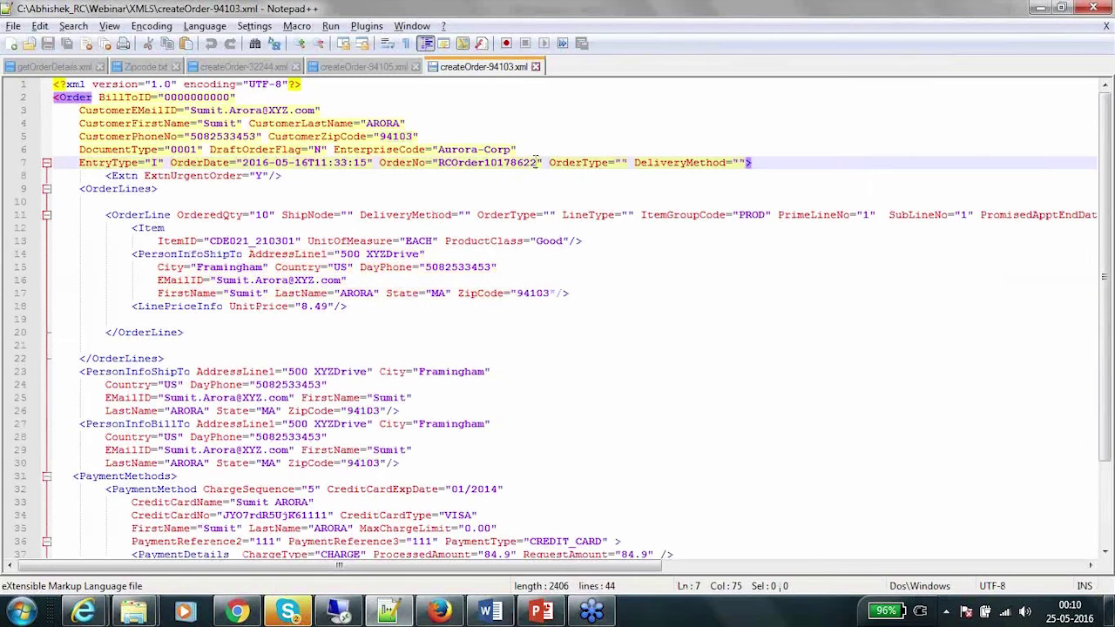
{"action": "key", "text": "BackSpace"}
{"action": "key", "text": "BackSpace"}
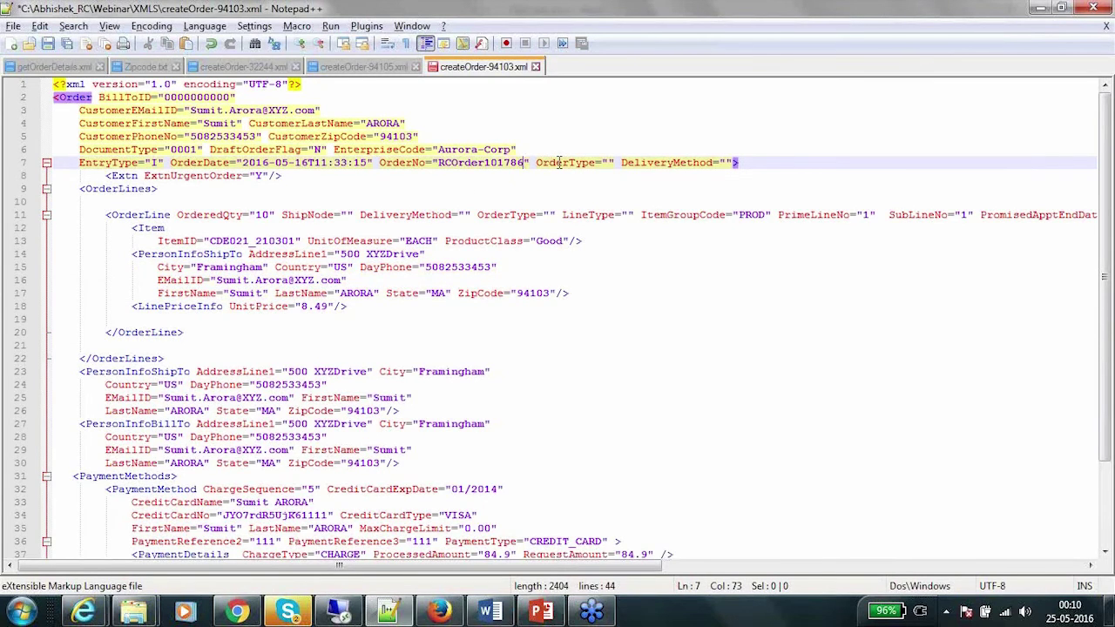
{"action": "type", "text": "30"}
{"action": "key", "text": "ctrl+s"}
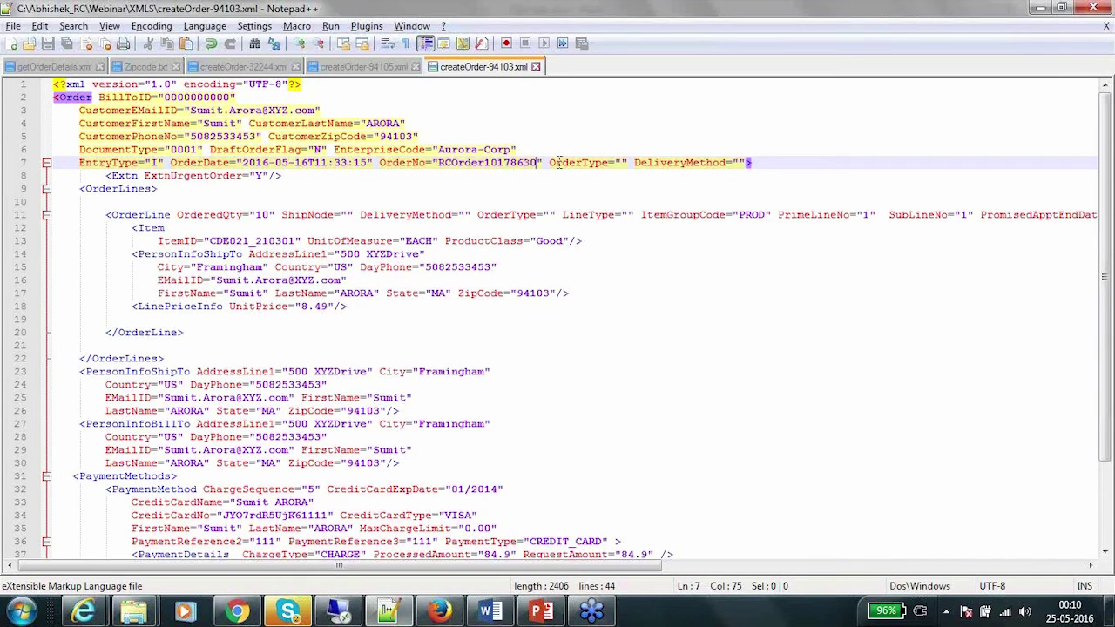
Step: Copy the entire createOrder-94103.xml content and return to the createOrder request form in the remote desktop's Firefox
{"action": "left_click", "coordinate": [621, 264]}
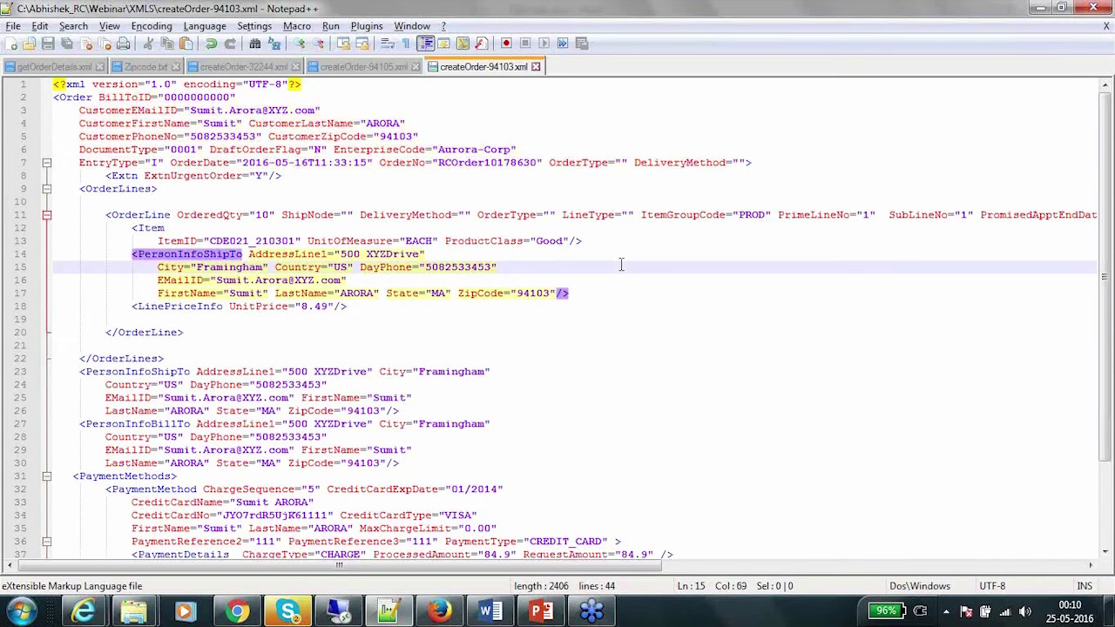
{"action": "key", "text": "ctrl+a"}
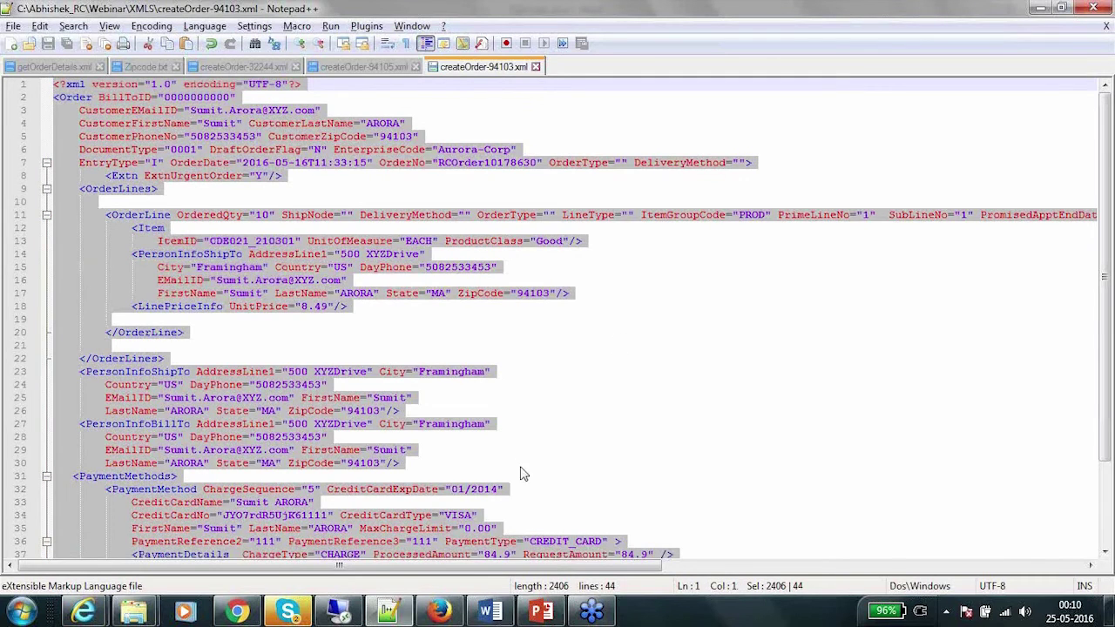
{"action": "left_click", "coordinate": [343, 612]}
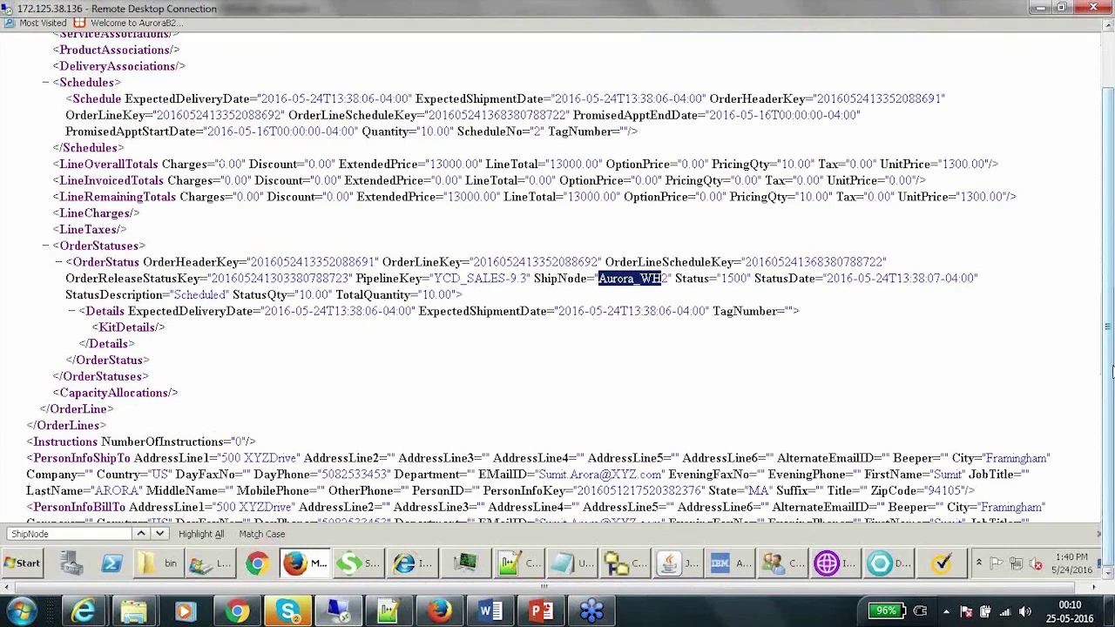
{"action": "scroll", "coordinate": [1113, 349], "scroll_direction": "up", "scroll_amount": 1}
{"action": "scroll", "coordinate": [1112, 351], "scroll_direction": "up", "scroll_amount": 3}
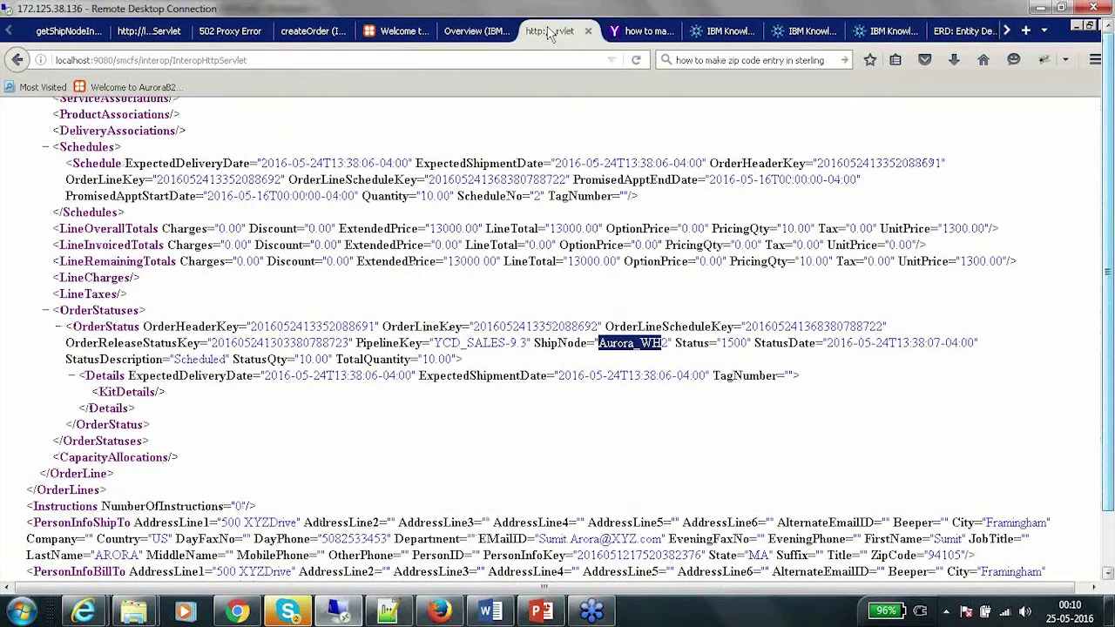
{"action": "left_click", "coordinate": [549, 31]}
{"action": "left_click", "coordinate": [18, 59]}
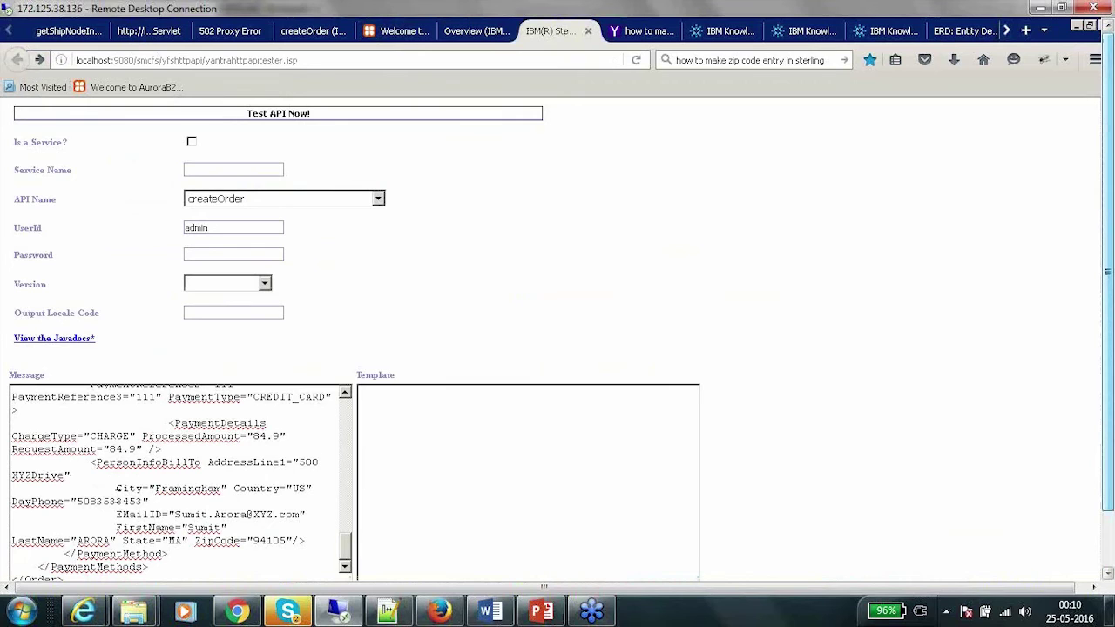
Step: Replace the request message with the copied order XML and run the createOrder API test
{"action": "key", "text": "ctrl+a"}
{"action": "key", "text": "ctrl+v"}
{"action": "left_click", "coordinate": [291, 115]}
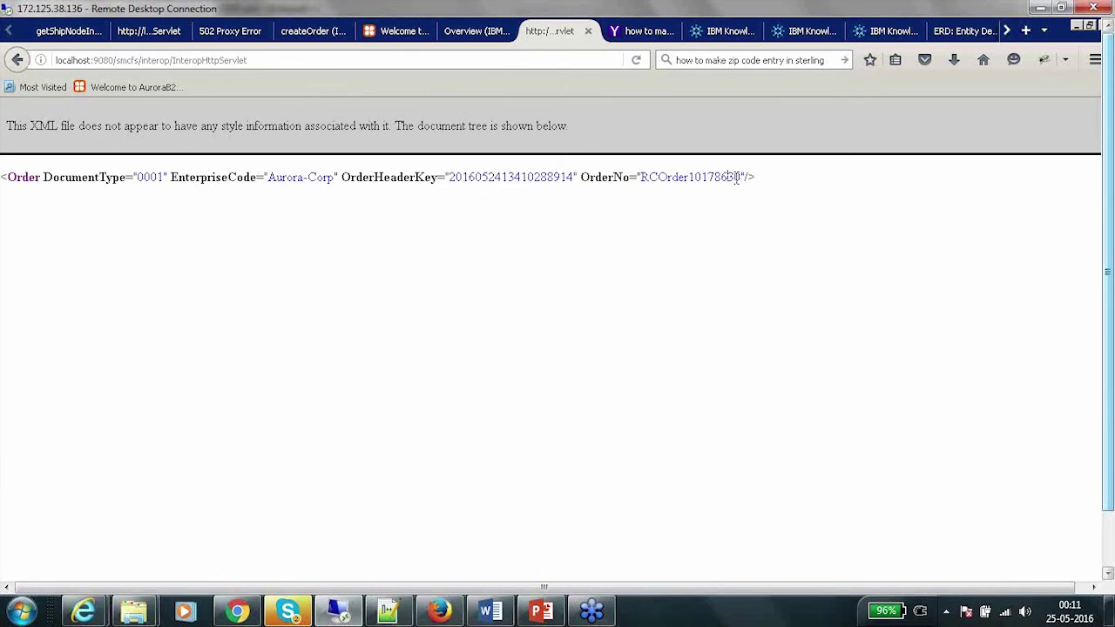
Step: Take the new order number from the createOrder response and search for that order in the Application Console's Order Console
{"action": "left_click_drag", "start_coordinate": [740, 177], "coordinate": [642, 178]}
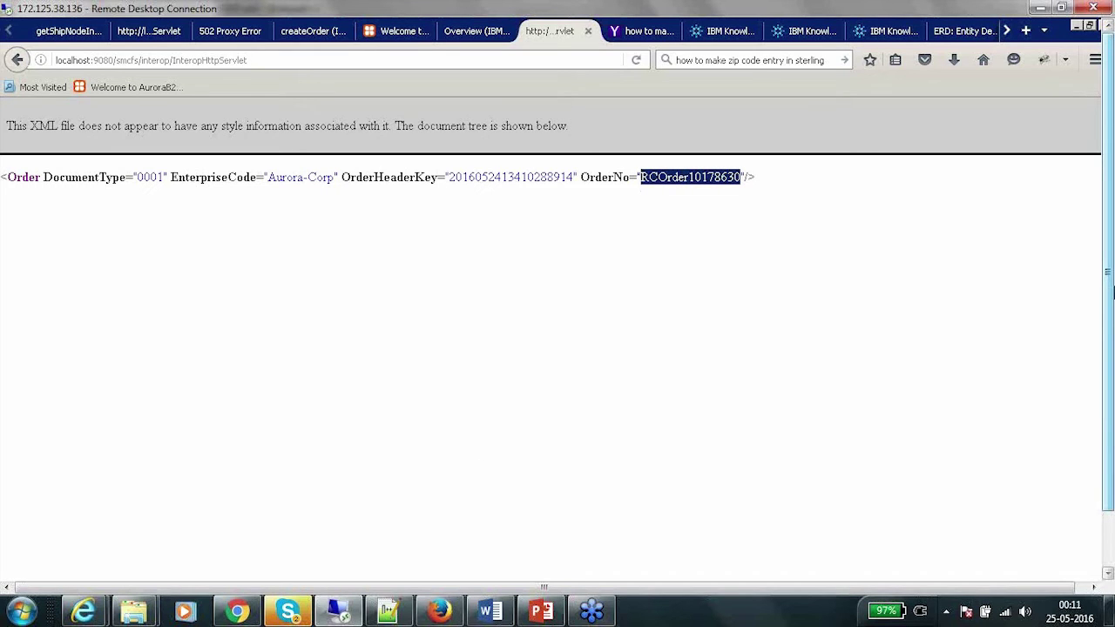
{"action": "left_click_drag", "start_coordinate": [1110, 298], "coordinate": [1110, 366]}
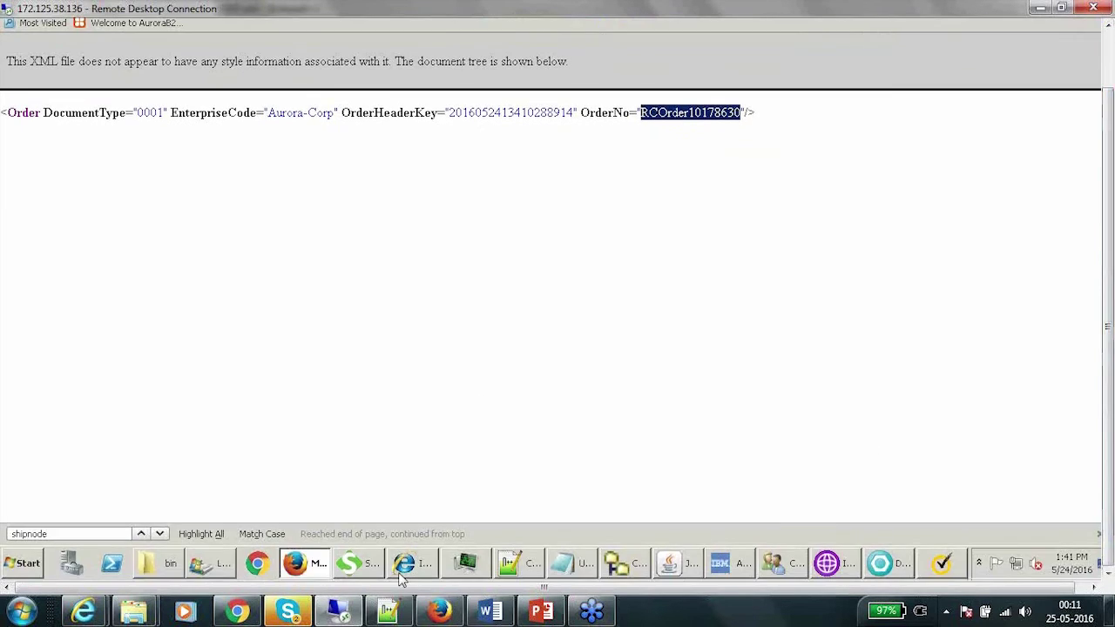
{"action": "left_click", "coordinate": [416, 575]}
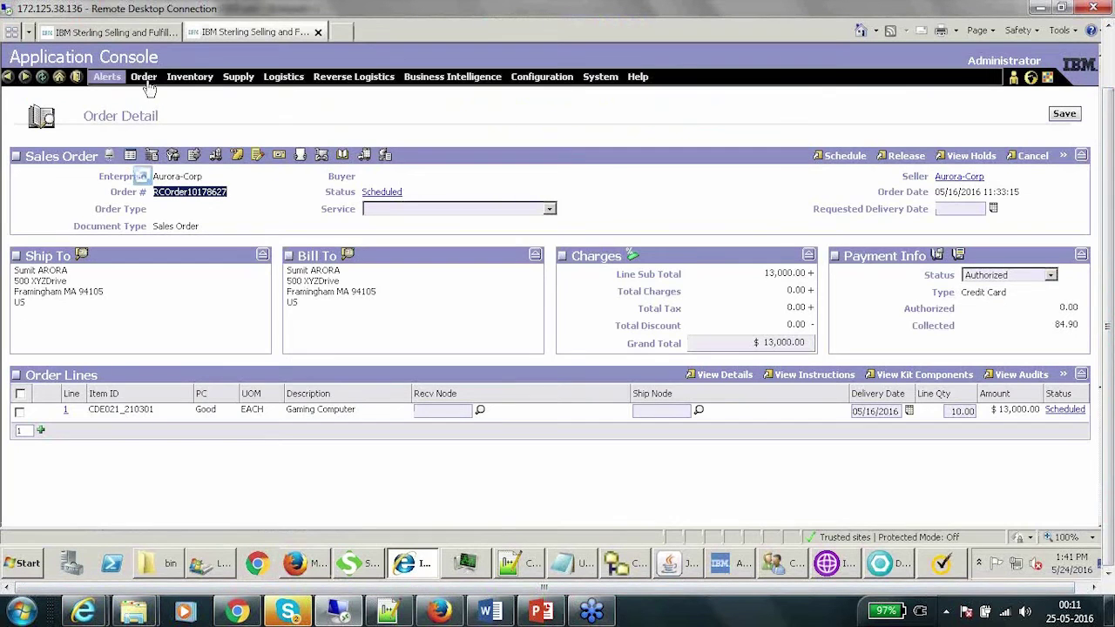
{"action": "mouse_move", "coordinate": [144, 78]}
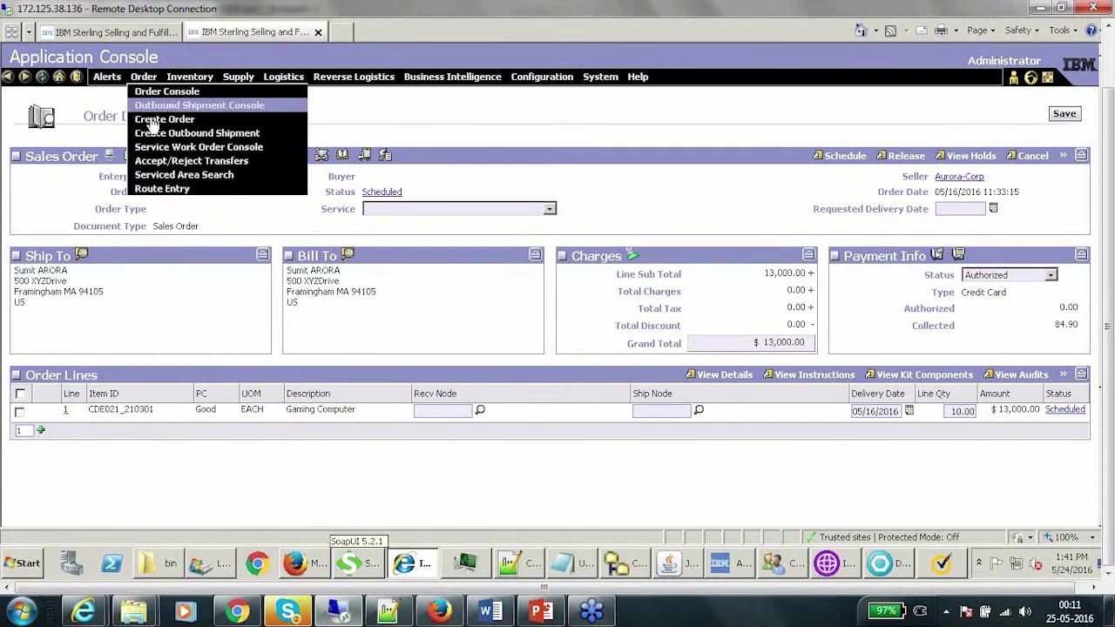
{"action": "left_click", "coordinate": [151, 94]}
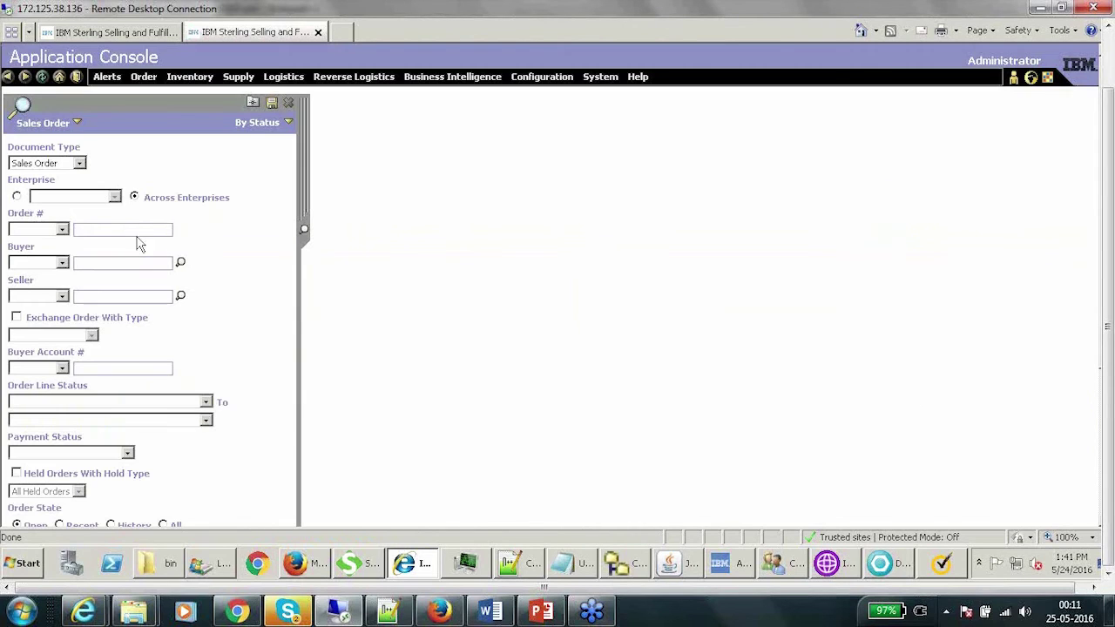
{"action": "type", "text": "RCOrder10178880"}
{"action": "key", "text": "Return"}
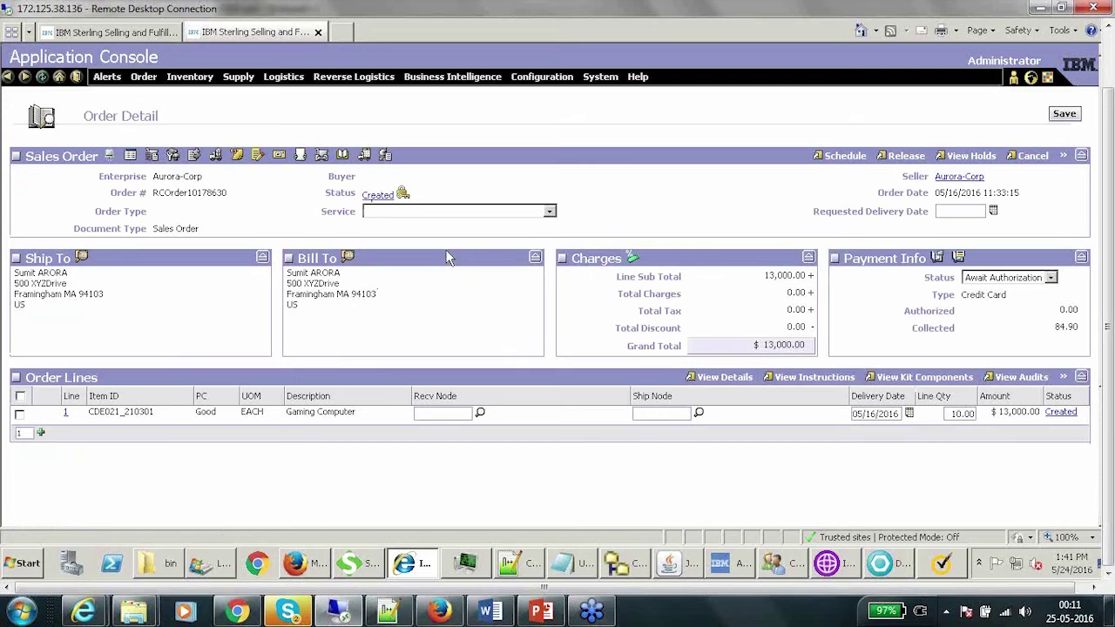
Step: Open the order's holds and set the action to Resolve for both the Duplicate Order and Fraud Check holds
{"action": "left_click", "coordinate": [403, 193]}
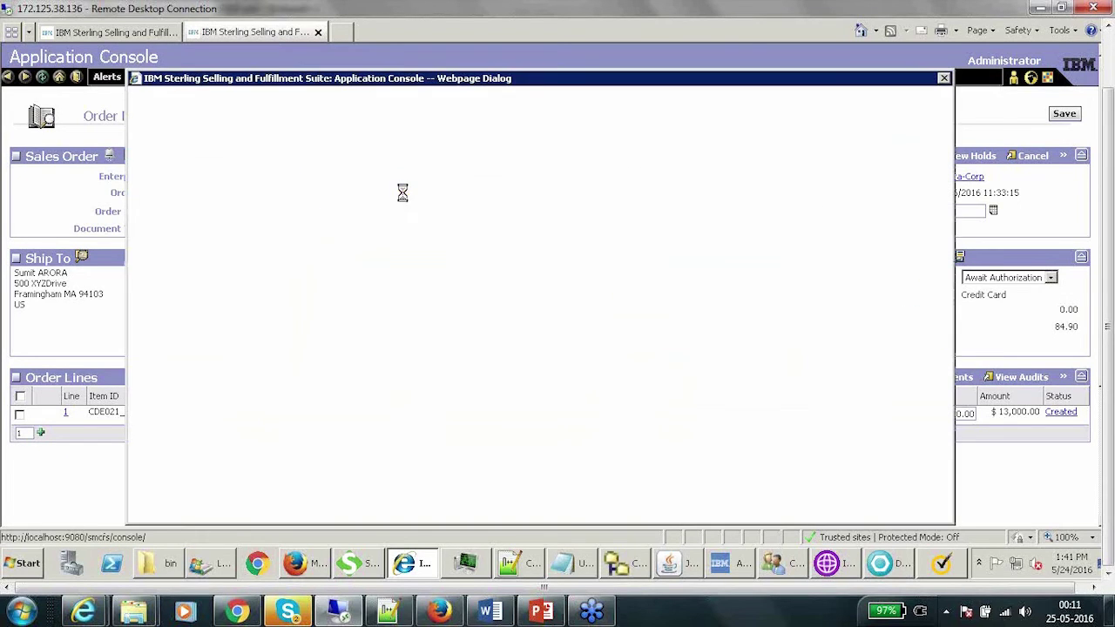
{"action": "left_click", "coordinate": [542, 272]}
{"action": "left_click", "coordinate": [531, 307]}
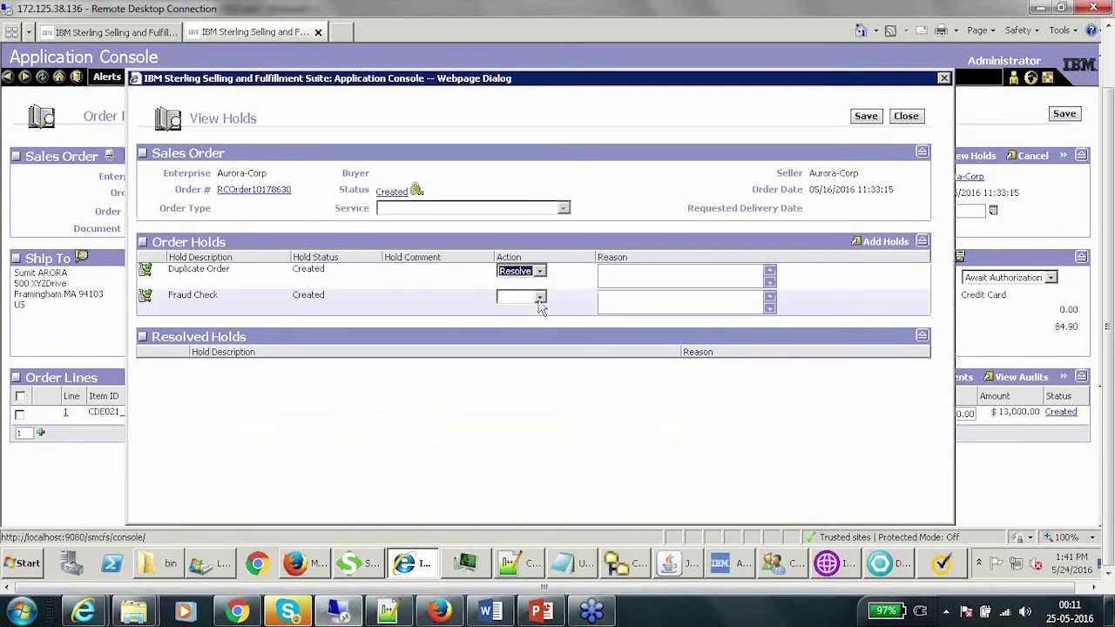
{"action": "left_click", "coordinate": [539, 297]}
{"action": "left_click", "coordinate": [526, 333]}
Step: Enter "Hold Resolved" as the reason for the Duplicate Order hold and copy that text
{"action": "left_click", "coordinate": [620, 278]}
{"action": "type", "text": "Hold Resolved"}
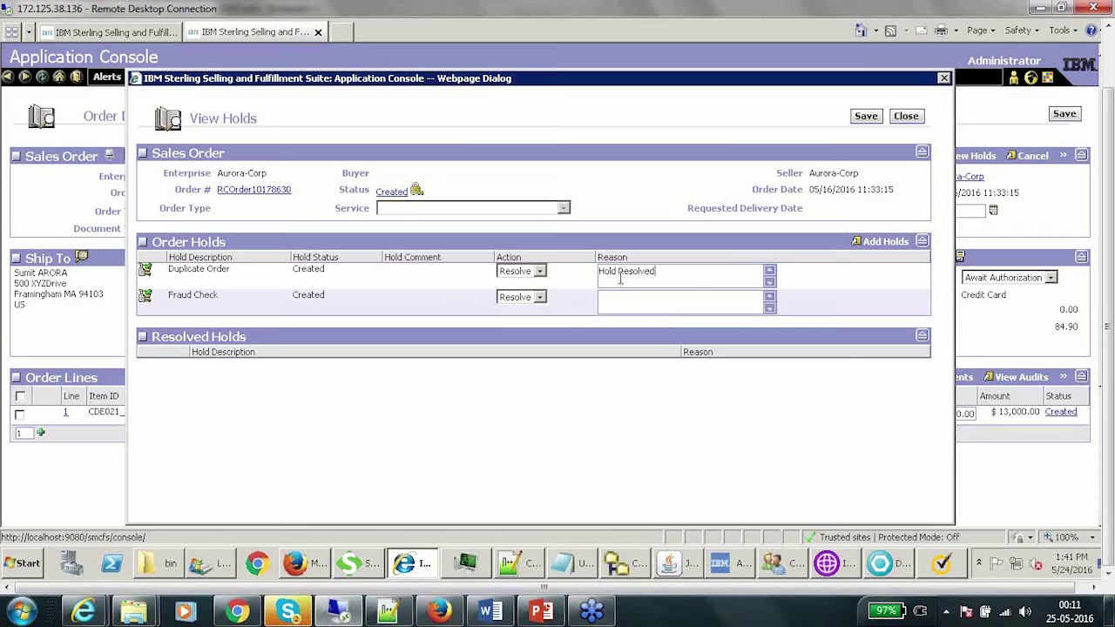
{"action": "key", "text": "shift+Left"}
{"action": "key", "text": "shift+Left"}
{"action": "key", "text": "shift+Left"}
{"action": "key", "text": "shift+Left"}
{"action": "key", "text": "shift+Left"}
{"action": "key", "text": "shift+Left"}
{"action": "key", "text": "shift+Left"}
{"action": "key", "text": "shift+Left"}
{"action": "key", "text": "shift+Left"}
{"action": "key", "text": "shift+Left"}
{"action": "key", "text": "shift+Left"}
{"action": "key", "text": "shift+Left"}
{"action": "key", "text": "shift+Left"}
{"action": "key", "text": "ctrl+c"}
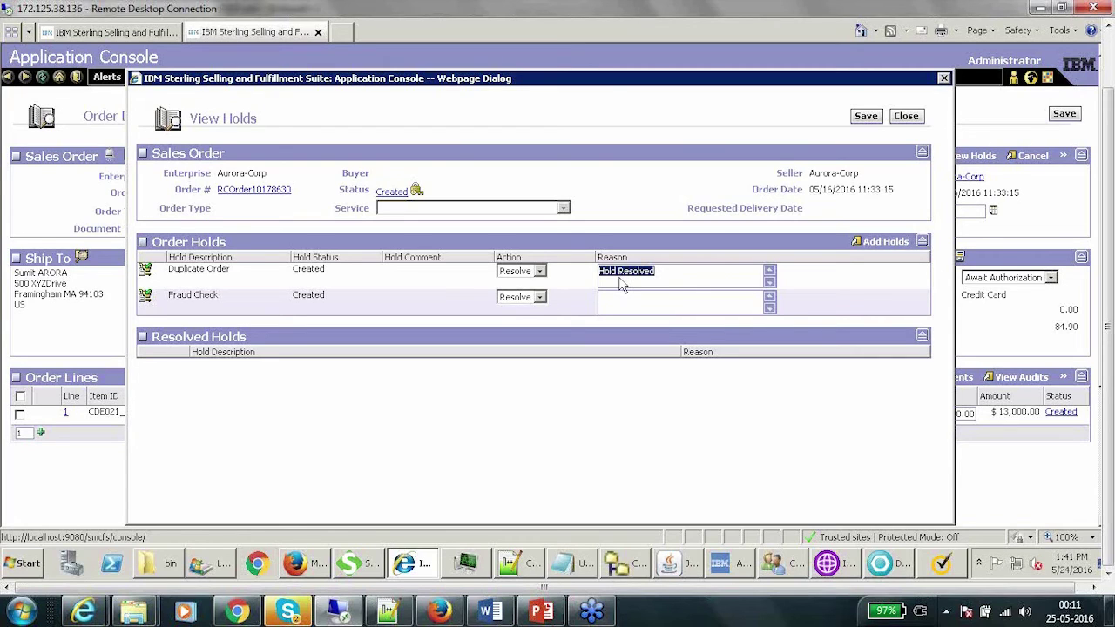
Step: Paste "Hold Resolved" as the reason for the Fraud Check hold and save the hold changes
{"action": "left_click", "coordinate": [625, 298]}
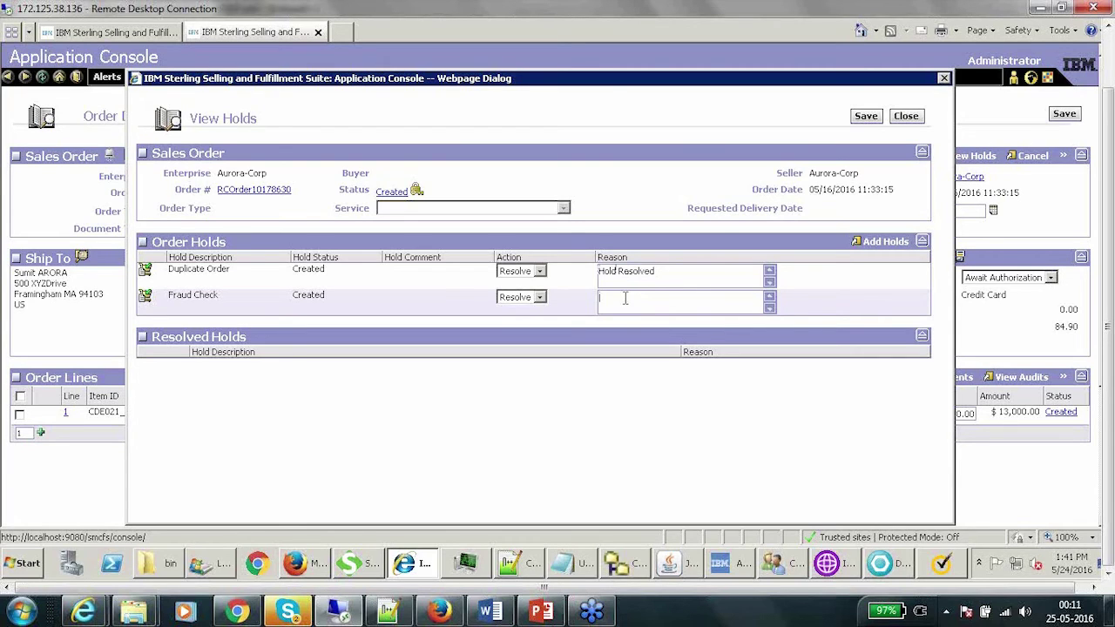
{"action": "key", "text": "ctrl+v"}
{"action": "left_click", "coordinate": [866, 115]}
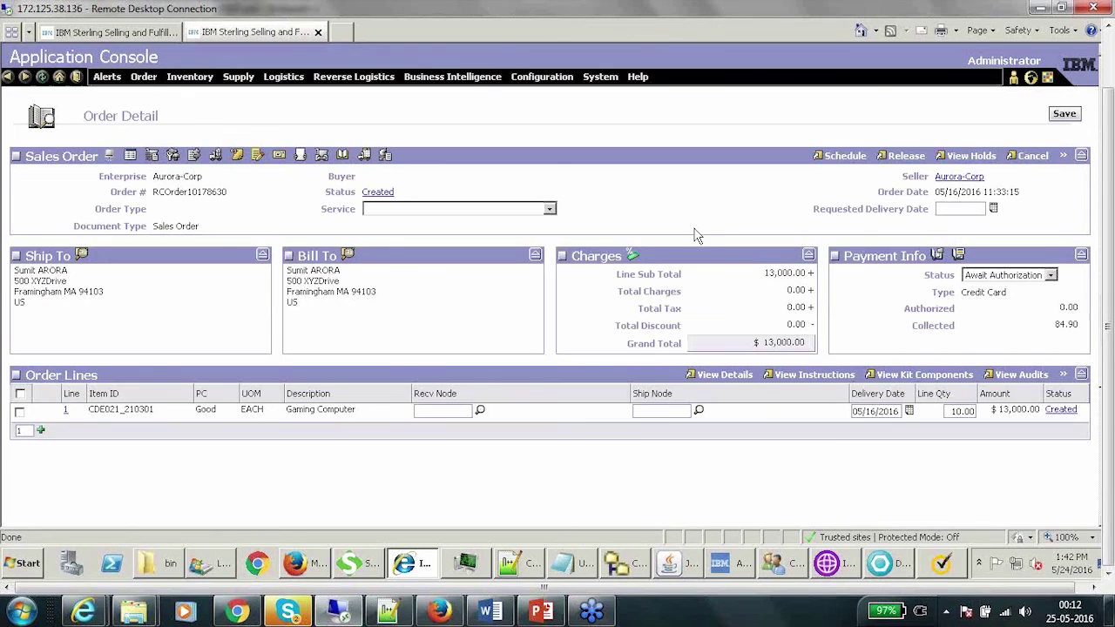
Step: Set the payment status to Authorized and save the order with reason "Payment Change - Order Under Settled" and text "RC Payment Authorized"
{"action": "left_click", "coordinate": [1052, 276]}
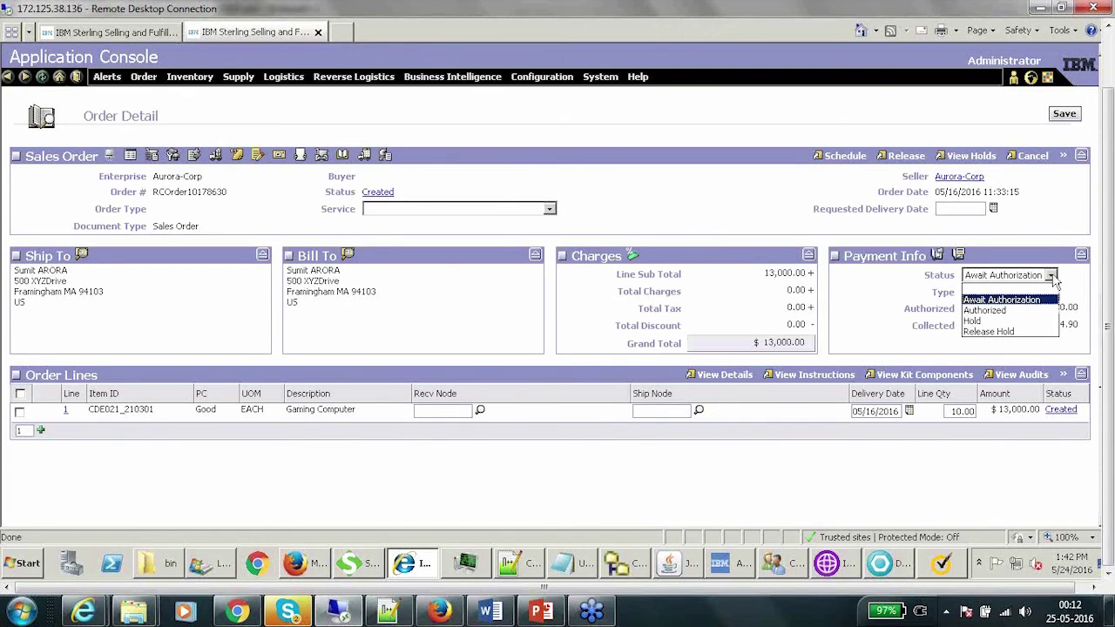
{"action": "left_click", "coordinate": [989, 310]}
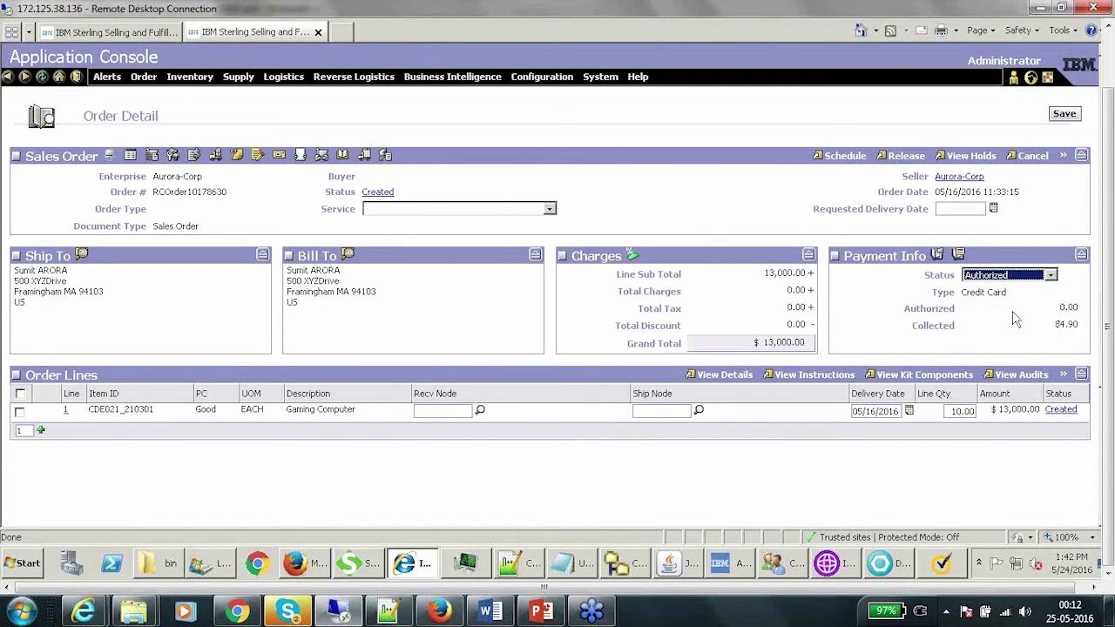
{"action": "left_click", "coordinate": [1068, 118]}
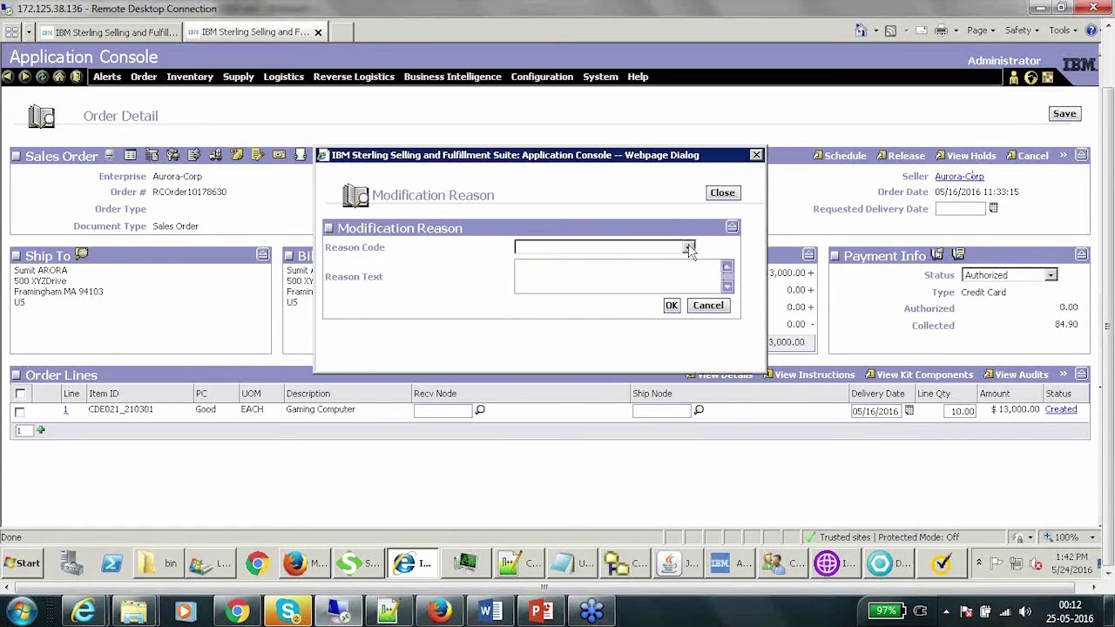
{"action": "left_click", "coordinate": [688, 248]}
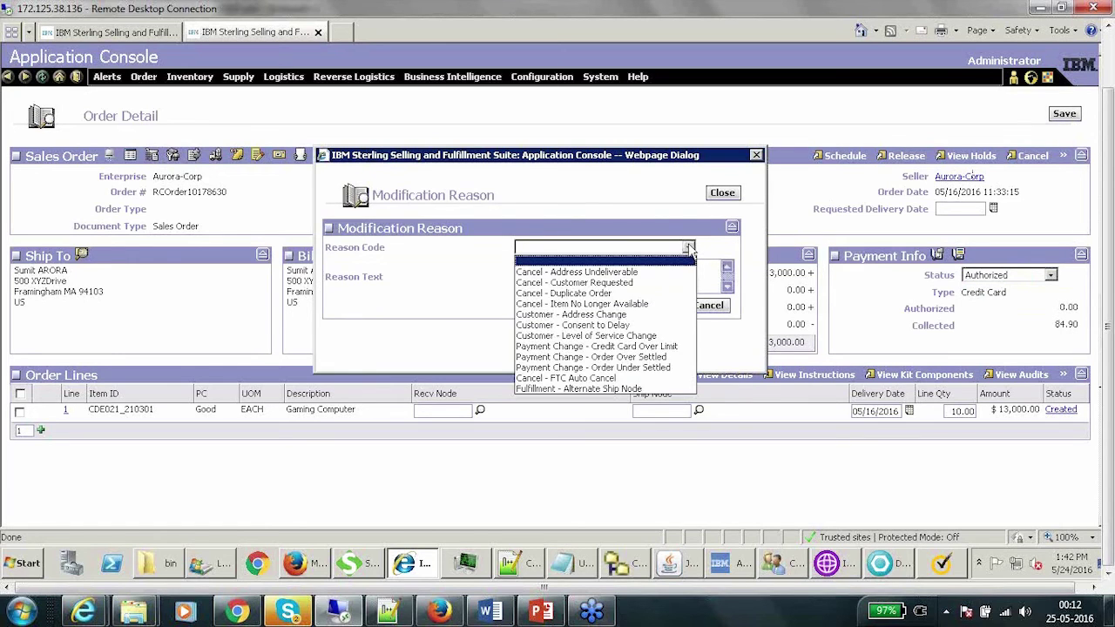
{"action": "left_click", "coordinate": [643, 368]}
{"action": "left_click", "coordinate": [582, 270]}
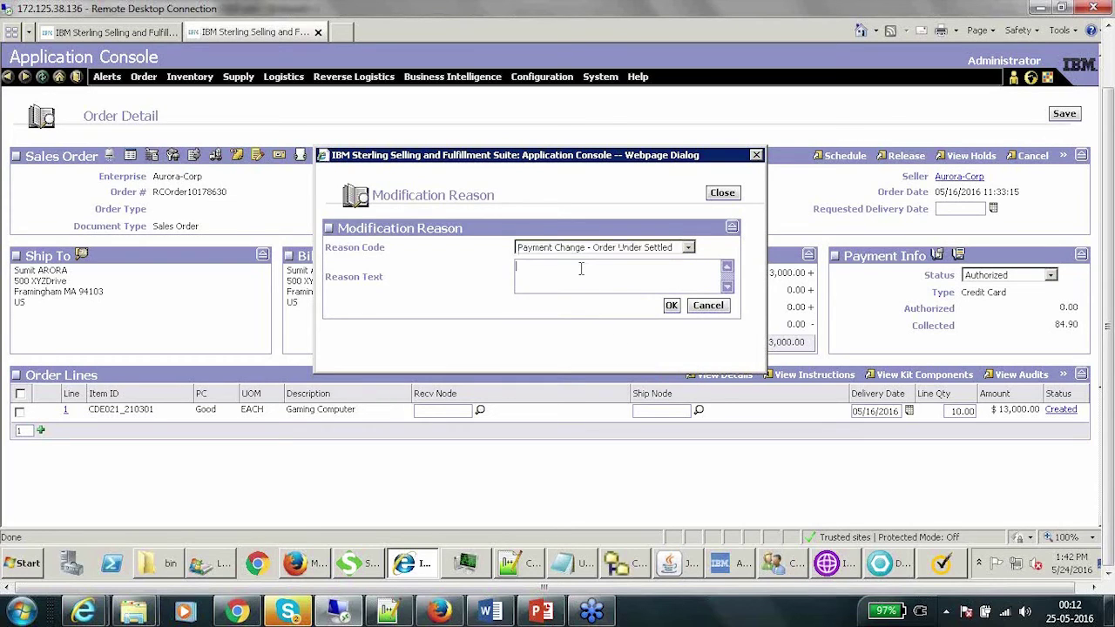
{"action": "type", "text": "RC Payment Authorized"}
{"action": "left_click", "coordinate": [671, 306]}
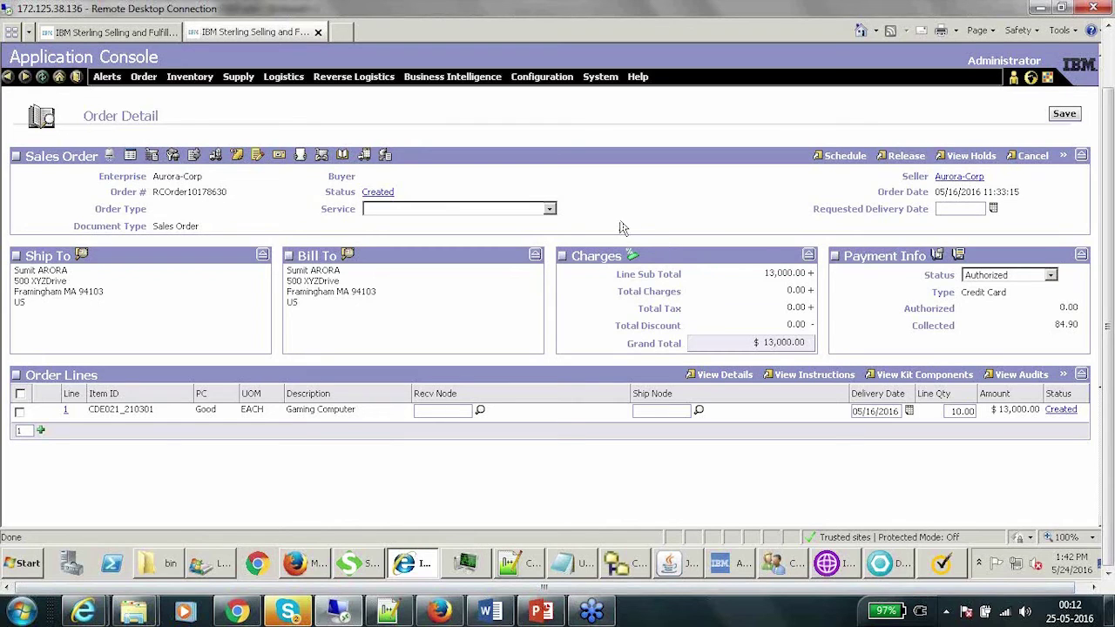
Step: Schedule the order with the default scheduling options, reviewing zip codes 94103 and 94105 for Aurora_WH2 in the Word ZipCode document before confirming
{"action": "left_click", "coordinate": [843, 159]}
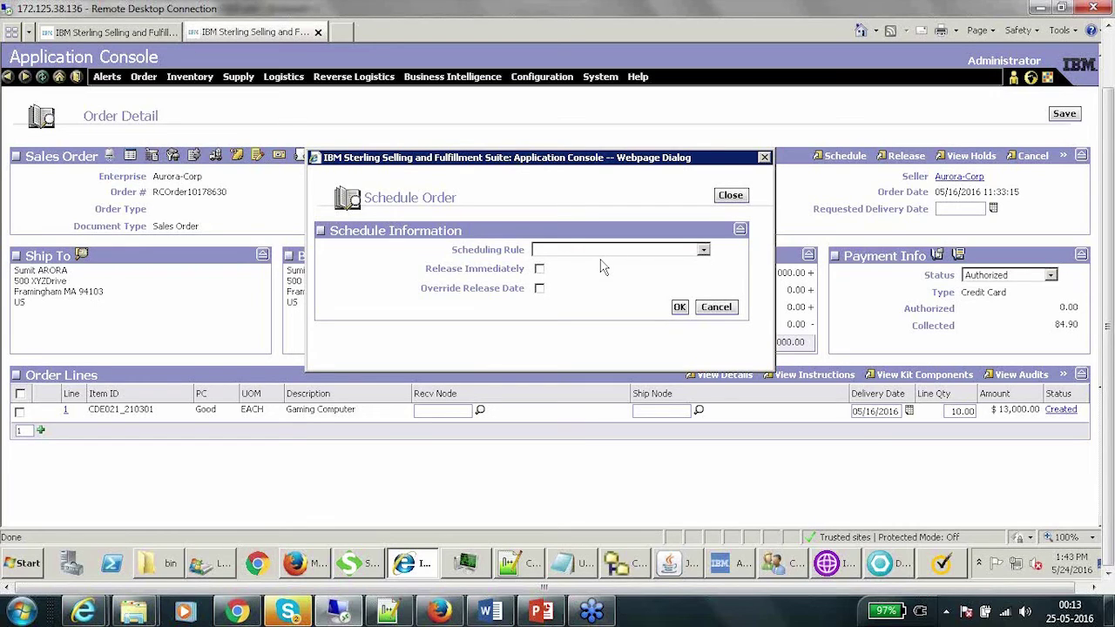
{"action": "left_click", "coordinate": [493, 612]}
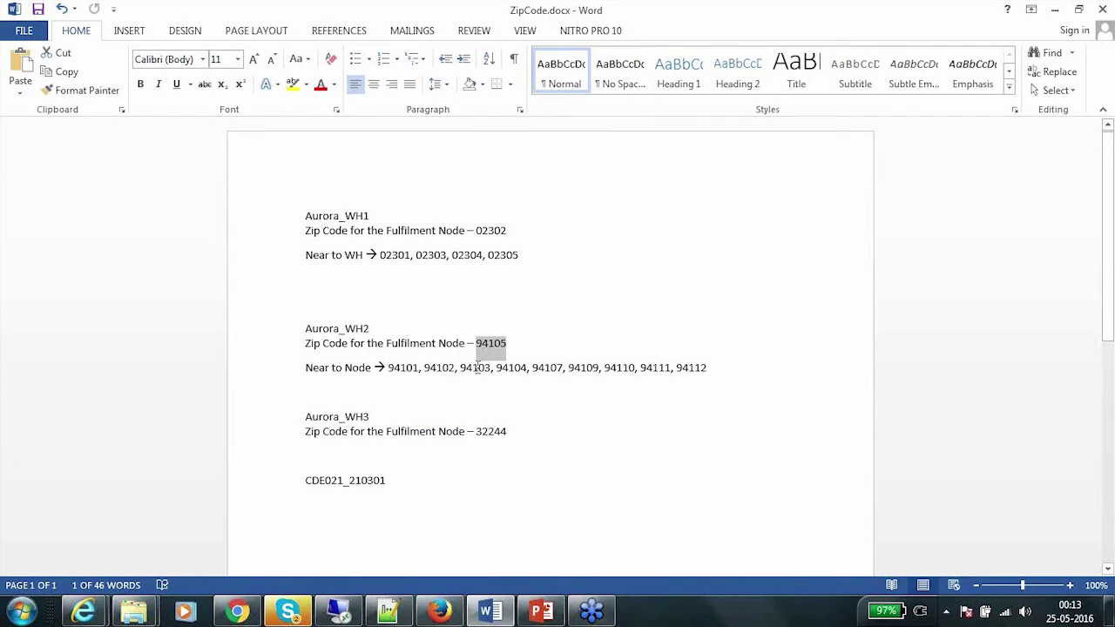
{"action": "double_click", "coordinate": [477, 366]}
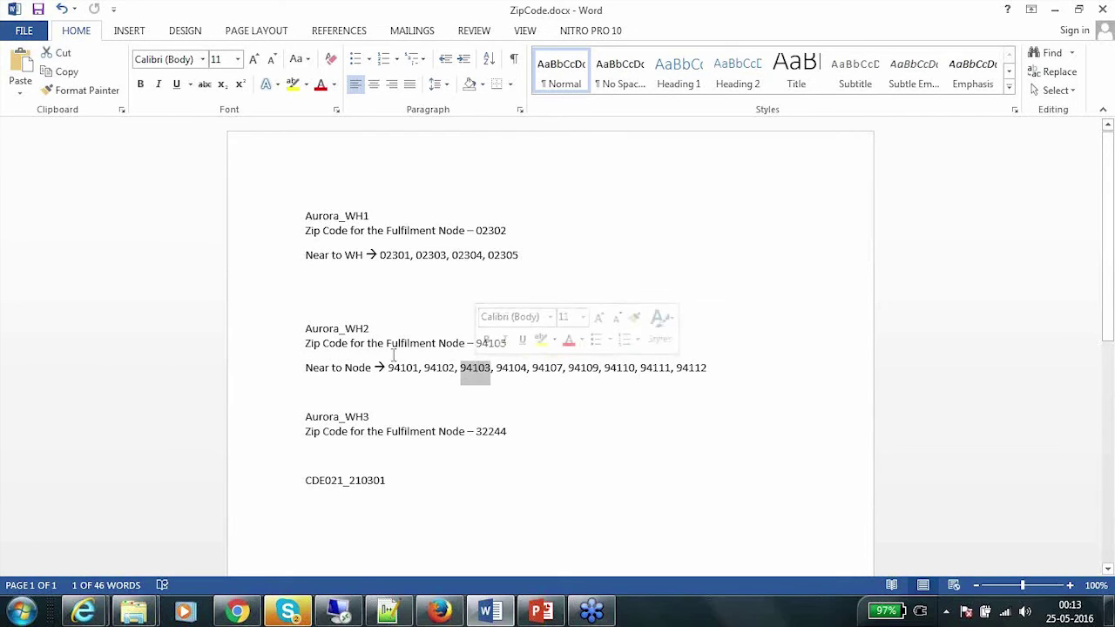
{"action": "double_click", "coordinate": [490, 343]}
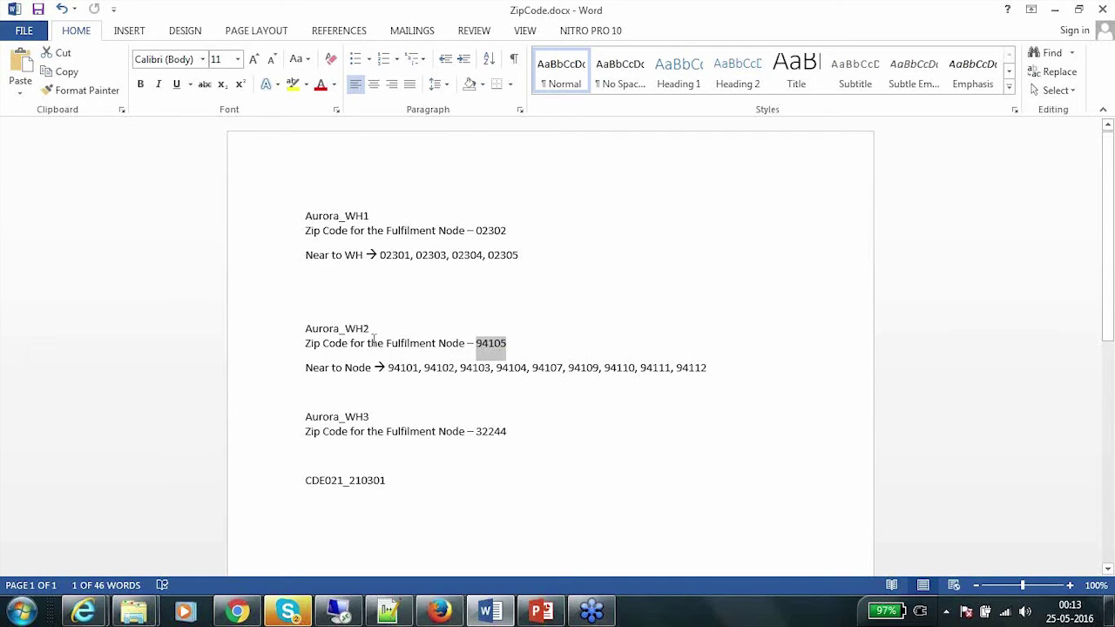
{"action": "left_click_drag", "start_coordinate": [305, 329], "coordinate": [376, 328]}
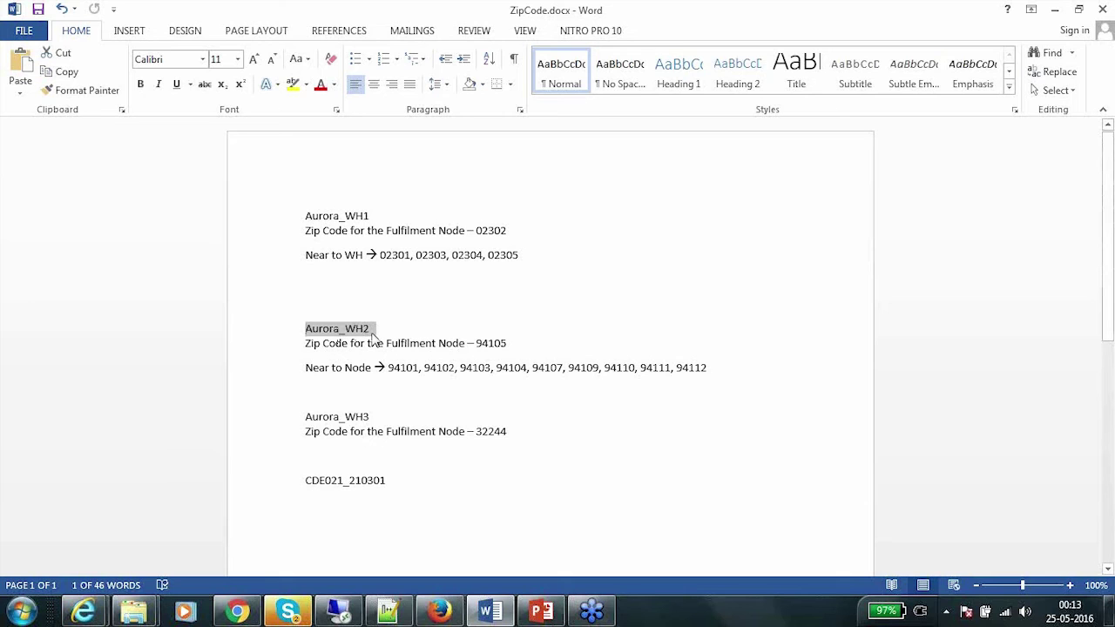
{"action": "key", "text": "alt+Tab"}
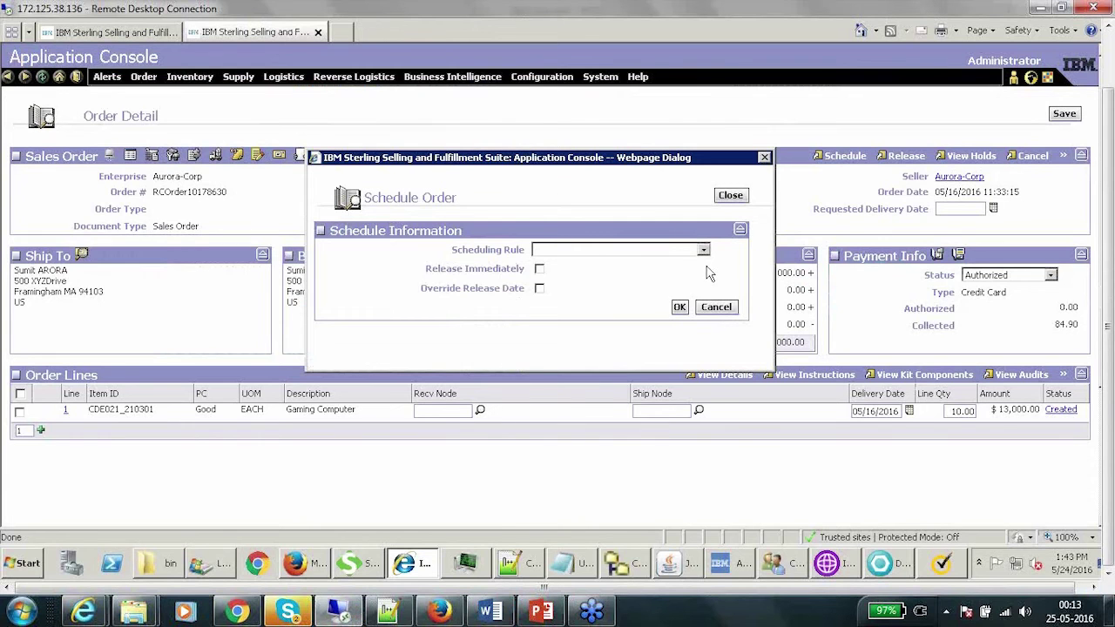
{"action": "left_click", "coordinate": [680, 309]}
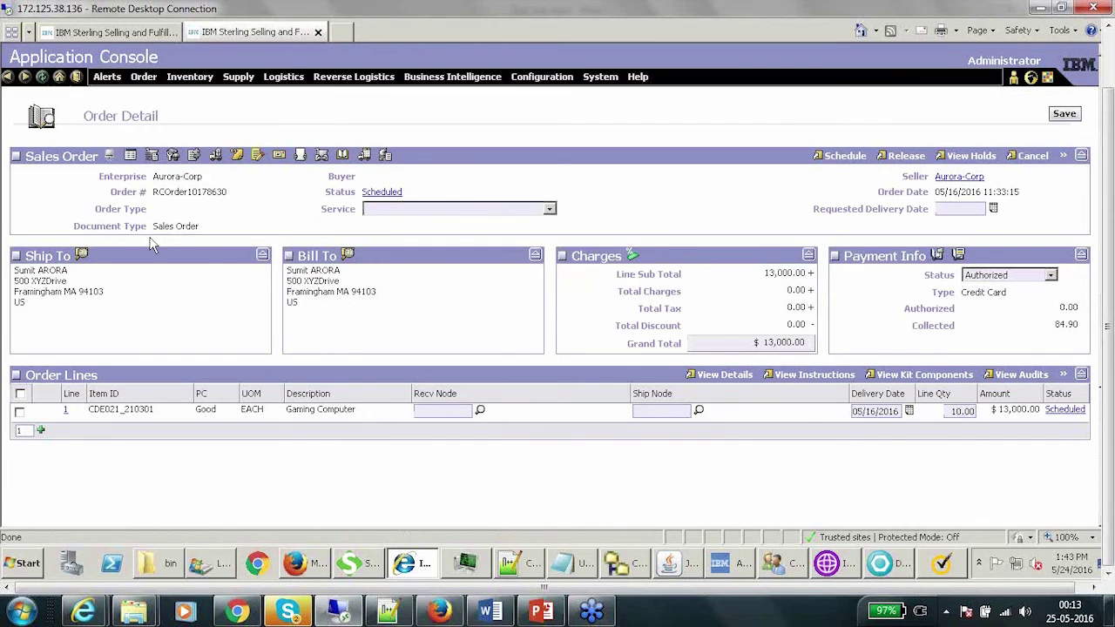
Step: Copy the scheduled order's number into the getOrderDetails request message in Firefox and run the API test
{"action": "left_click_drag", "start_coordinate": [228, 193], "coordinate": [155, 195]}
{"action": "key", "text": "ctrl+c"}
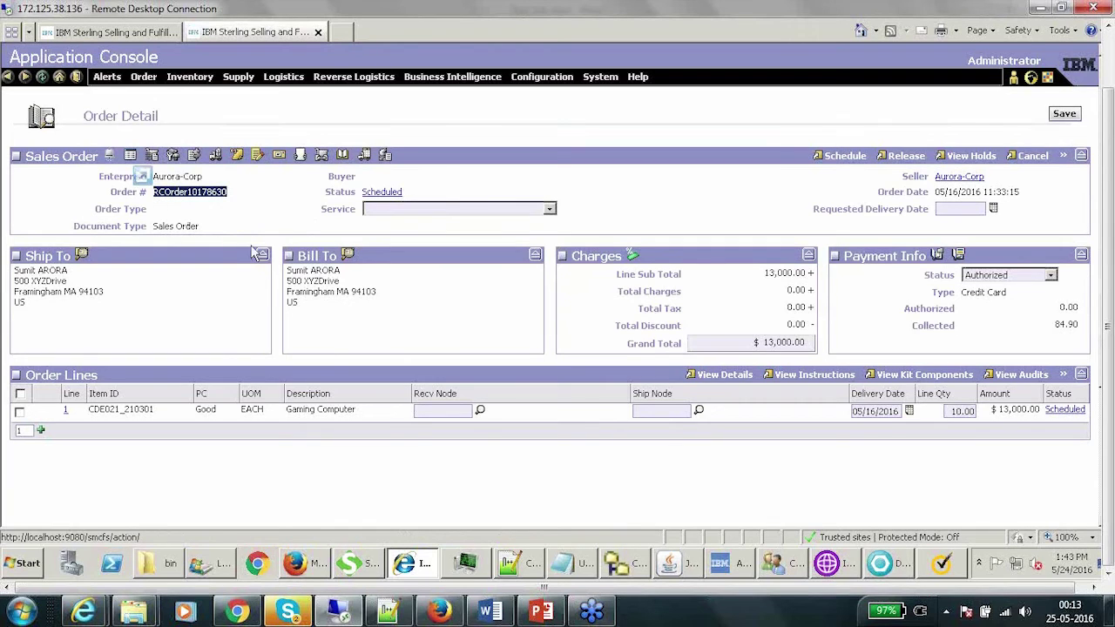
{"action": "left_click", "coordinate": [298, 567]}
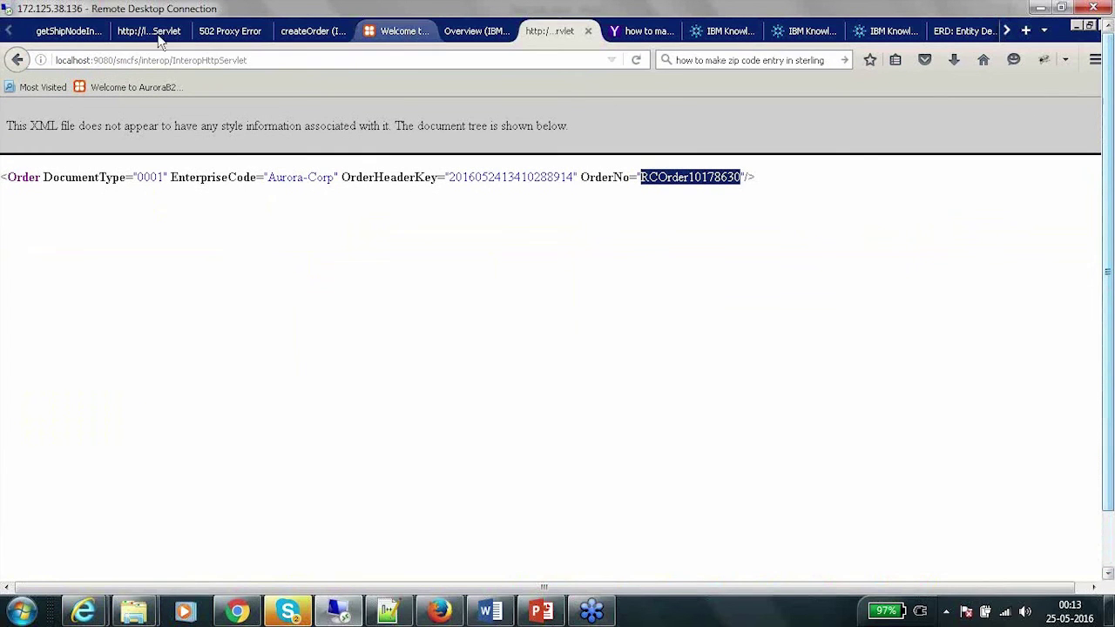
{"action": "left_click", "coordinate": [152, 34]}
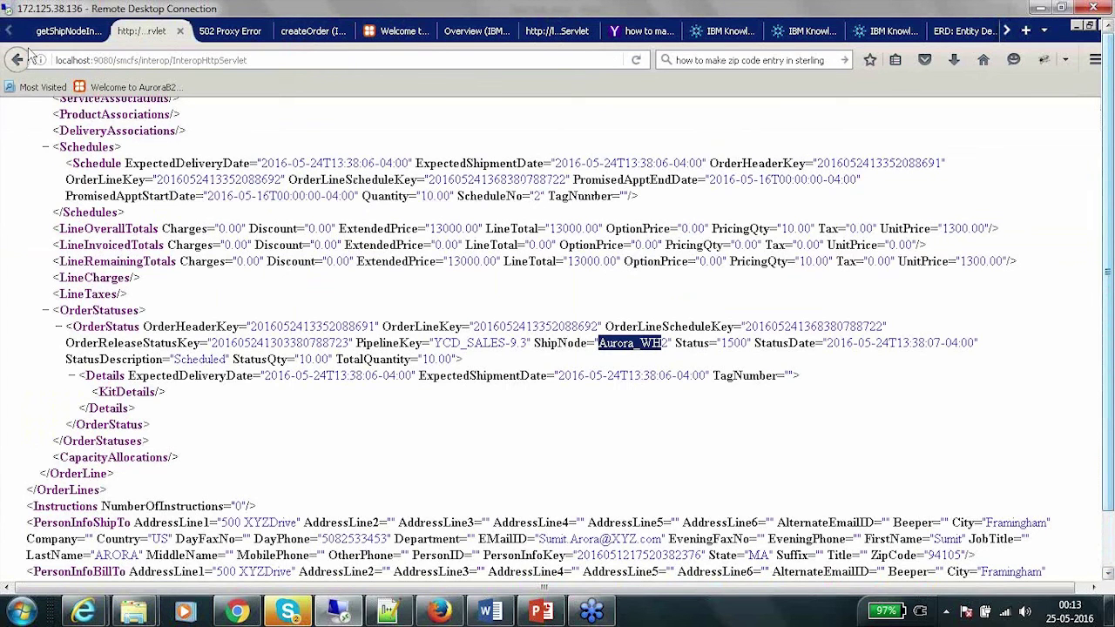
{"action": "left_click", "coordinate": [18, 60]}
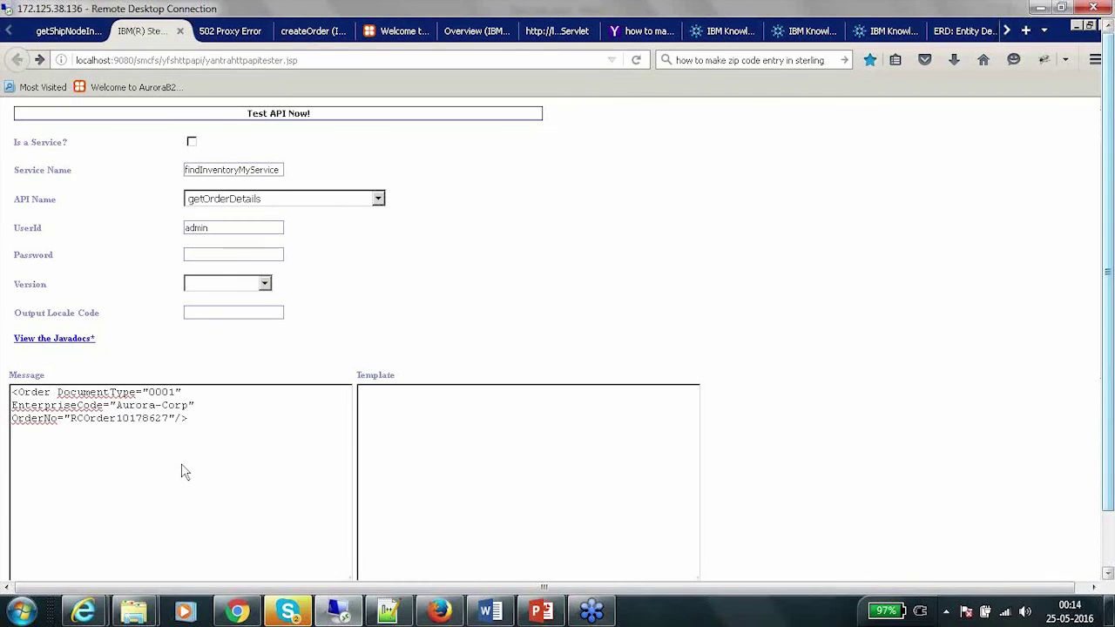
{"action": "double_click", "coordinate": [142, 417]}
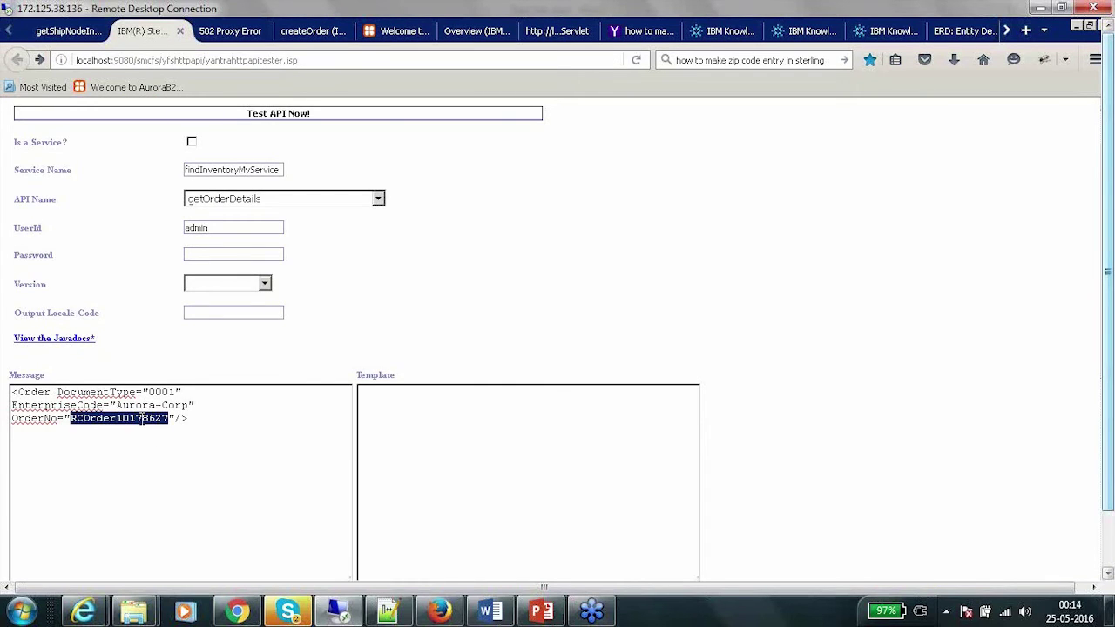
{"action": "key", "text": "ctrl+v"}
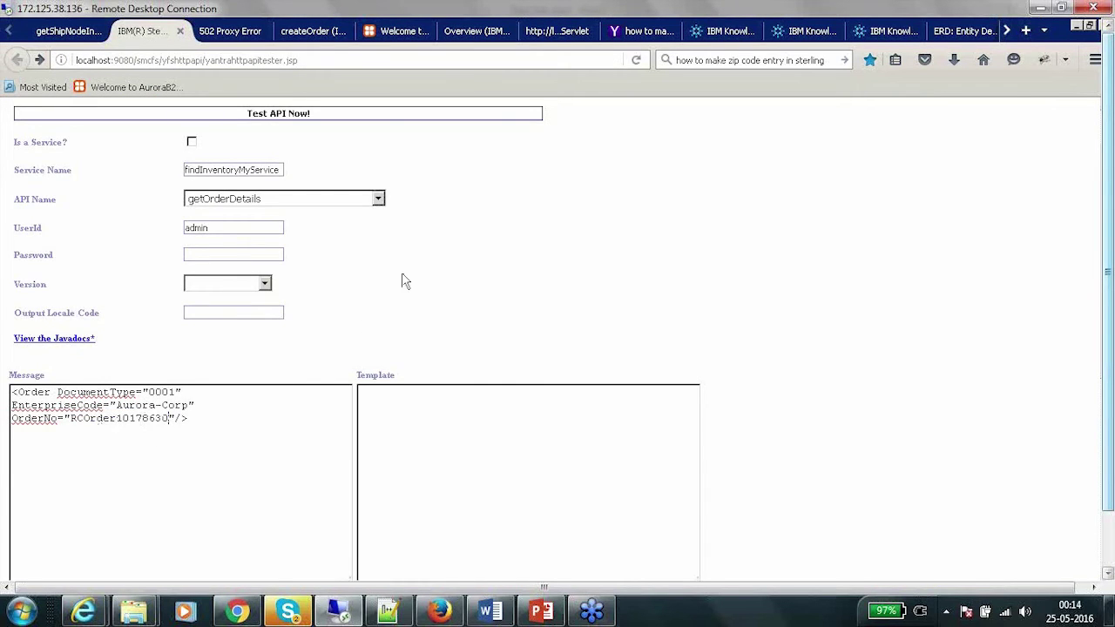
{"action": "left_click", "coordinate": [378, 116]}
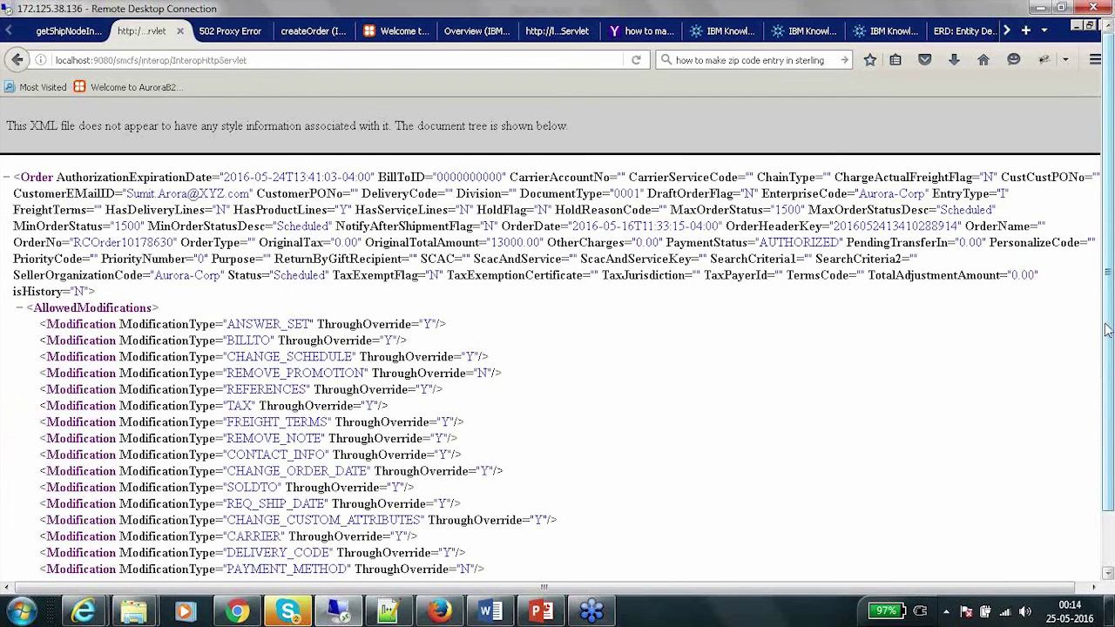
Step: Find ShipNode in the getOrderDetails response, and switch to the use case slide in PowerPoint
{"action": "left_click_drag", "start_coordinate": [1108, 328], "coordinate": [1108, 424]}
{"action": "left_click", "coordinate": [75, 534]}
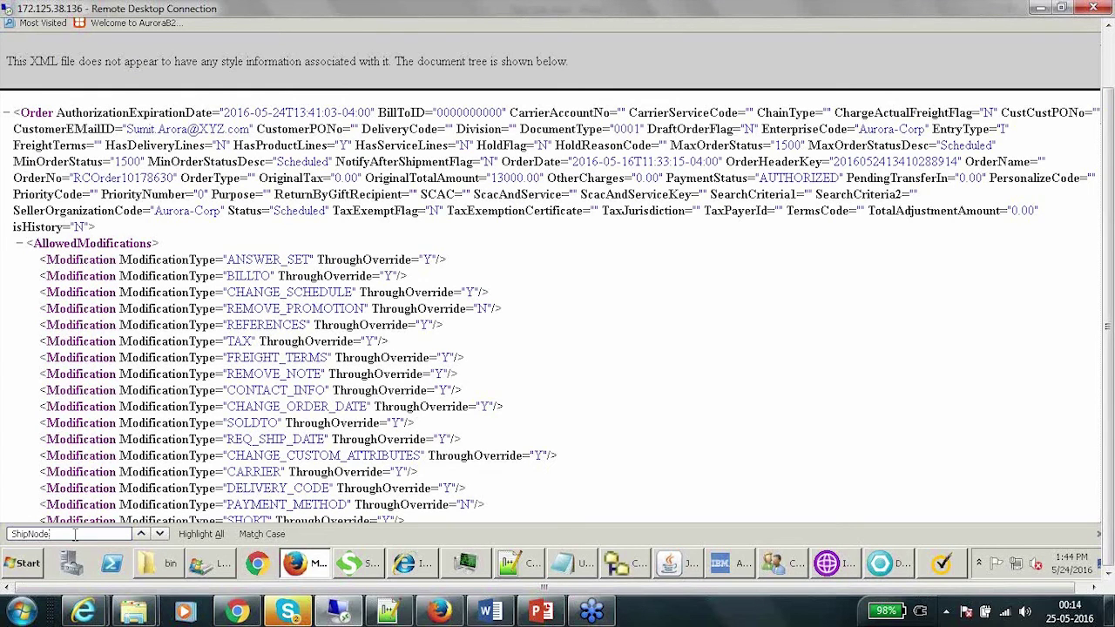
{"action": "key", "text": "Return"}
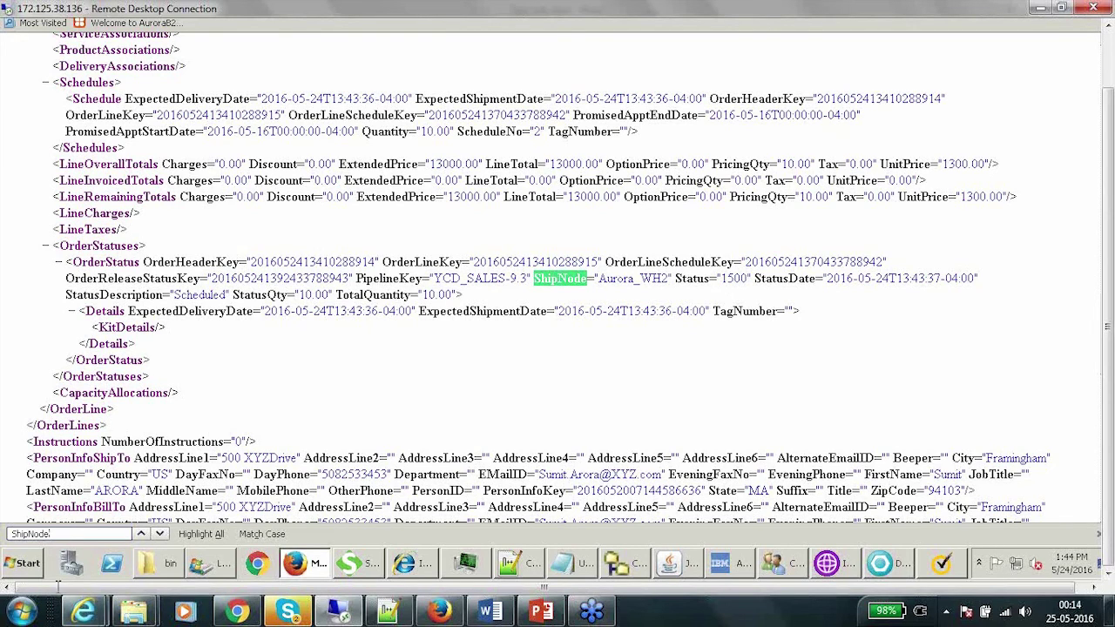
{"action": "left_click", "coordinate": [544, 612]}
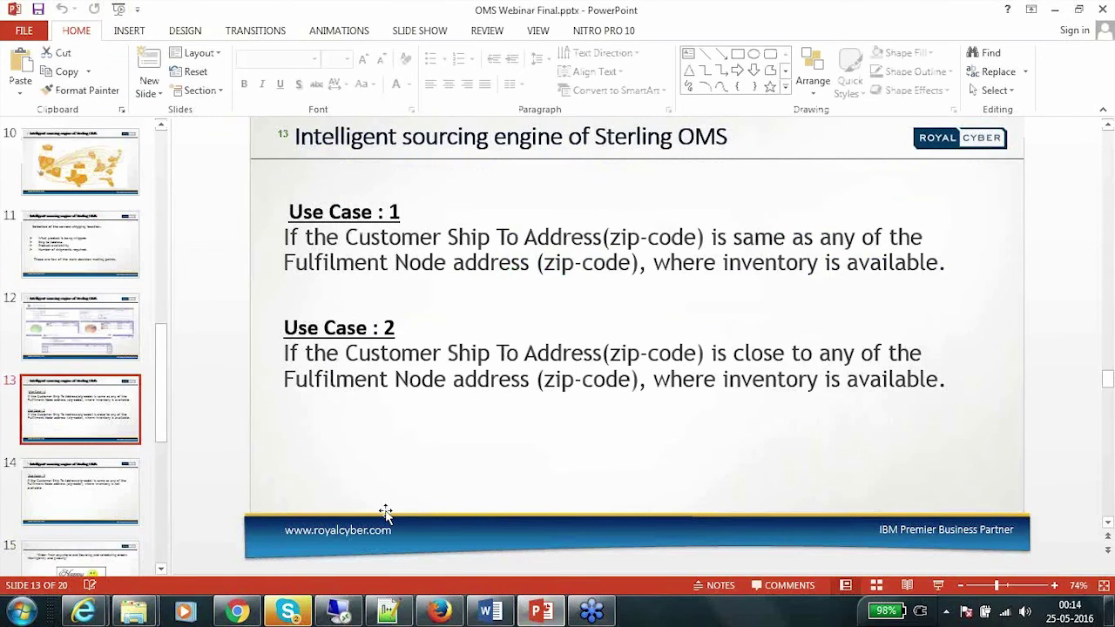
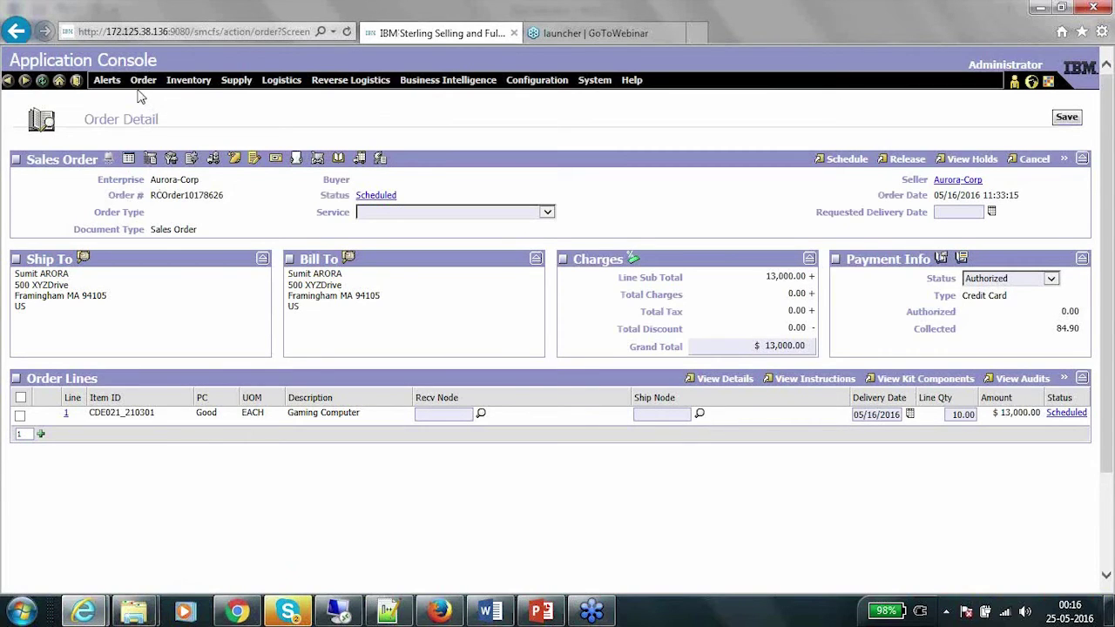
Step: Open the inventory item search in the Application Console in Internet Explorer
{"action": "left_click", "coordinate": [185, 79]}
{"action": "left_click", "coordinate": [188, 98]}
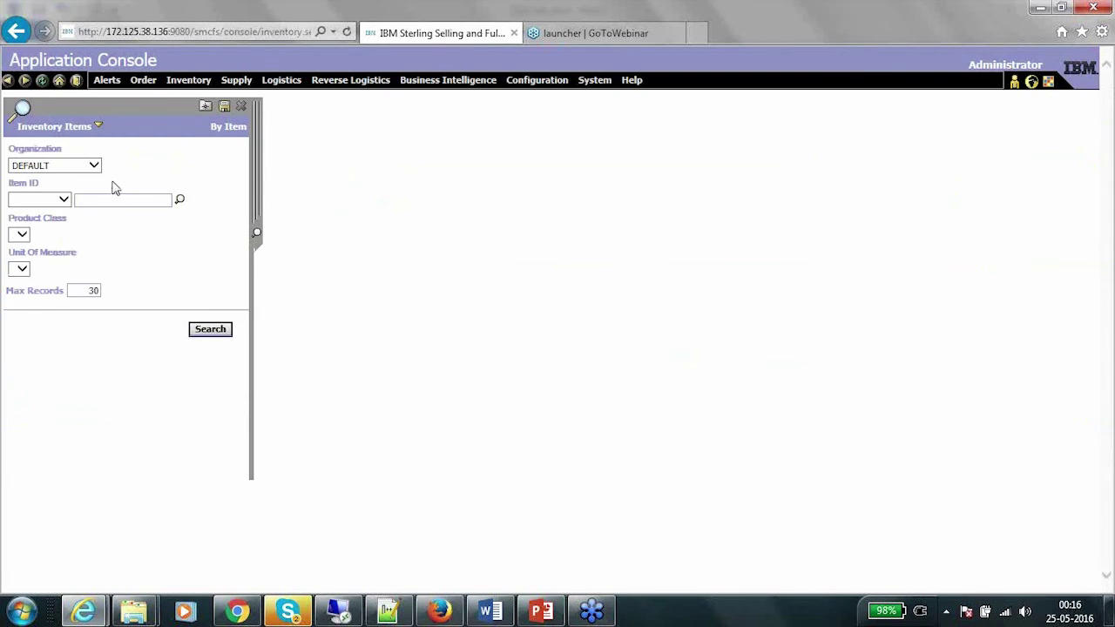
{"action": "left_click", "coordinate": [94, 168]}
{"action": "left_click", "coordinate": [66, 155]}
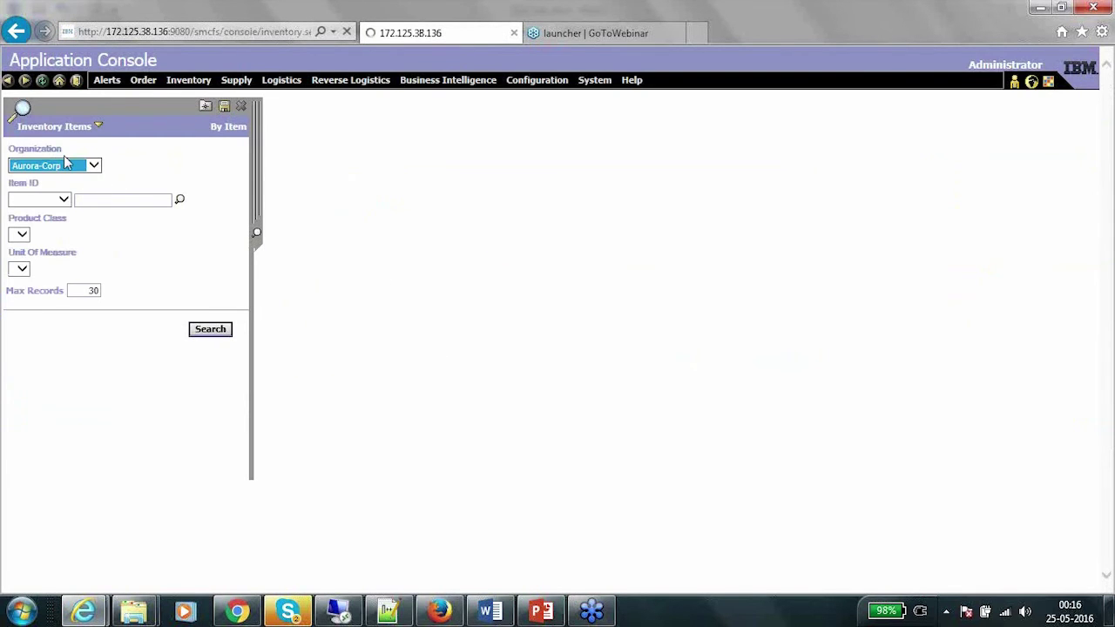
{"action": "left_click", "coordinate": [497, 614]}
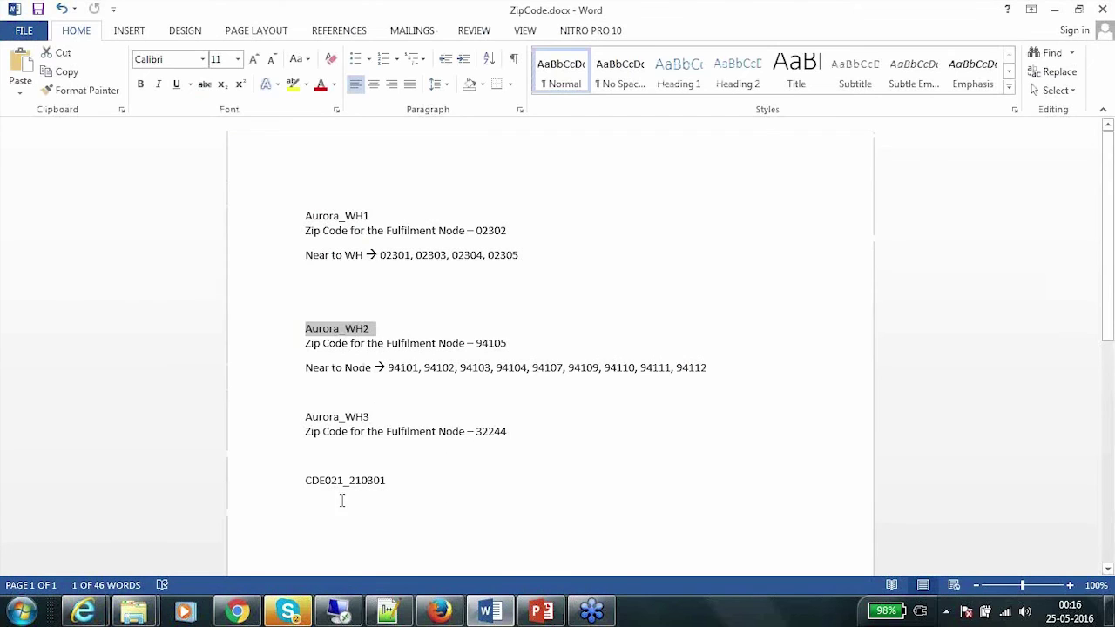
{"action": "left_click_drag", "start_coordinate": [384, 481], "coordinate": [305, 482]}
{"action": "key", "text": "alt+Tab"}
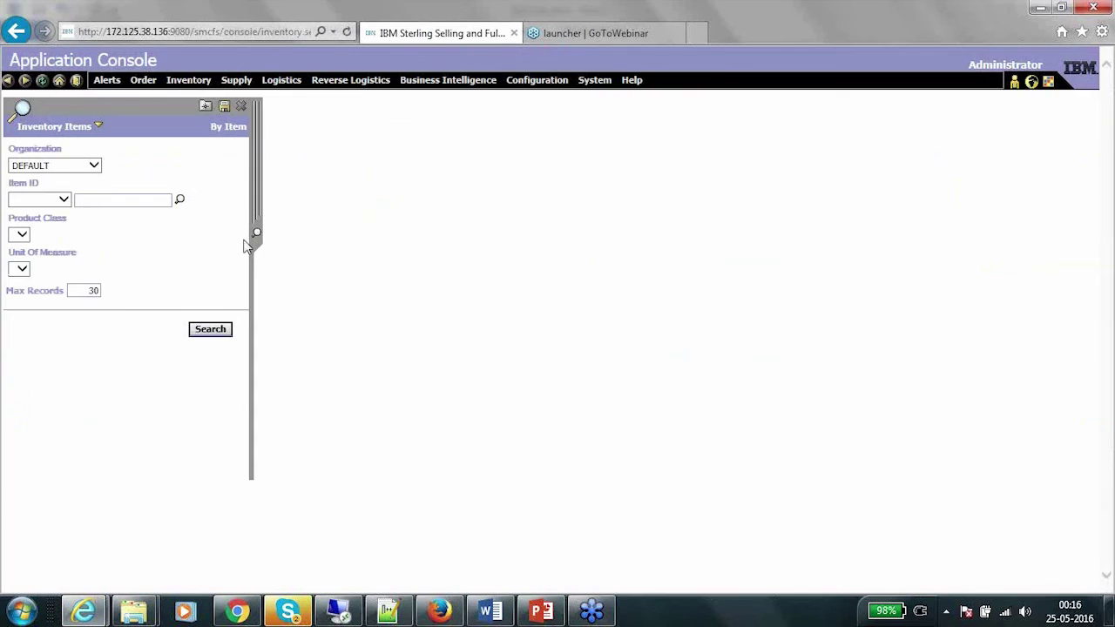
Step: Search the inventory of Aurora-Corp item CDE021_210301, copying its ID from the Word ZipCode document, with product class Good and unit of measure EACH
{"action": "left_click", "coordinate": [94, 167]}
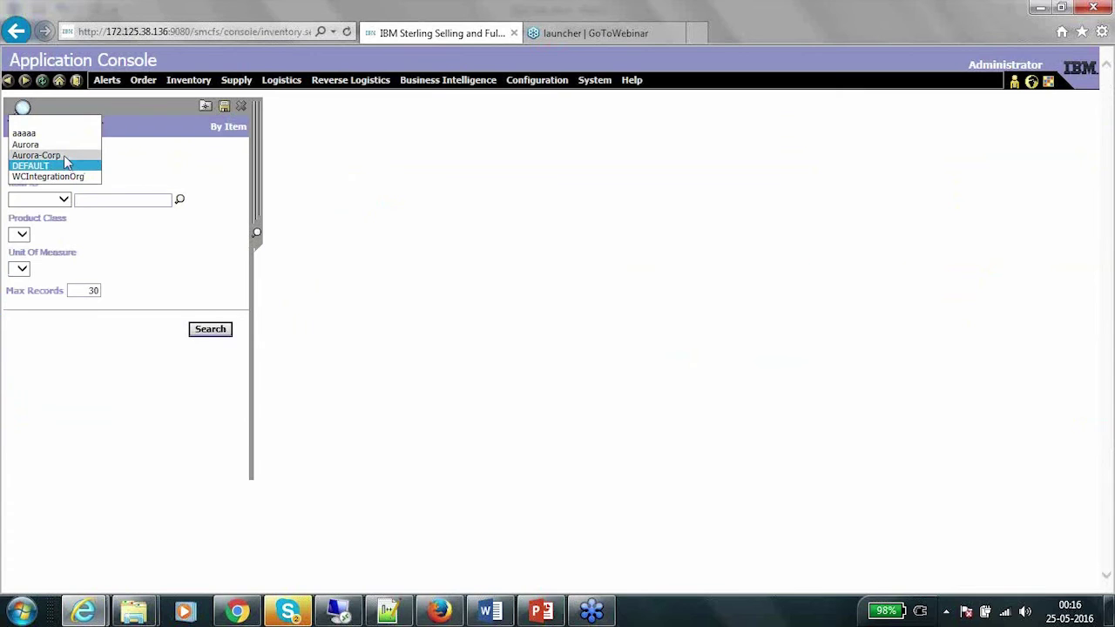
{"action": "left_click", "coordinate": [64, 155]}
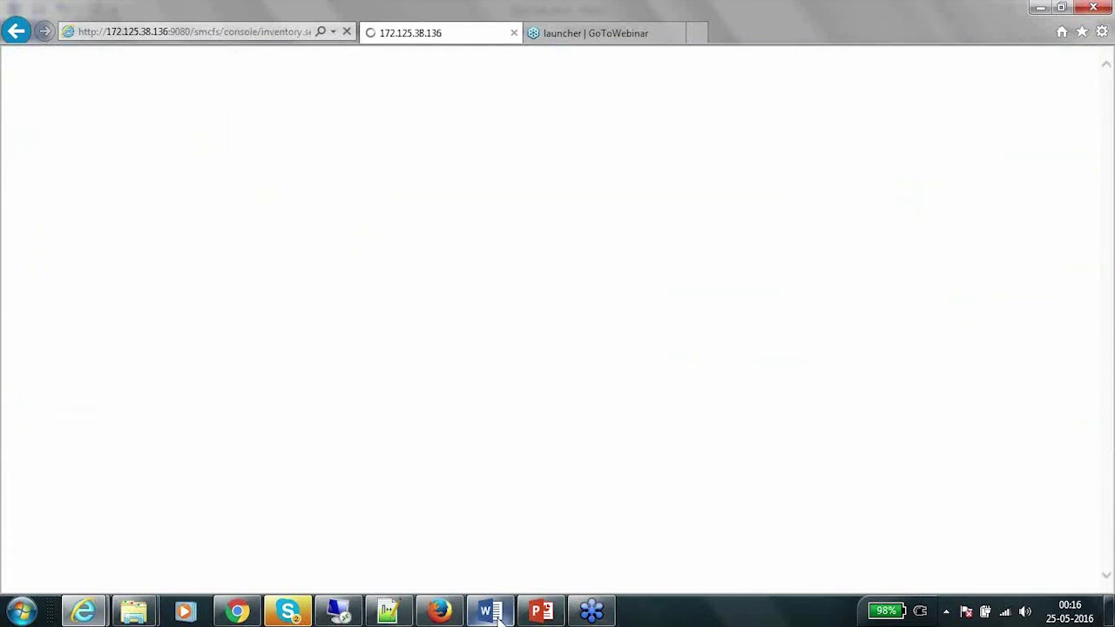
{"action": "left_click", "coordinate": [510, 614]}
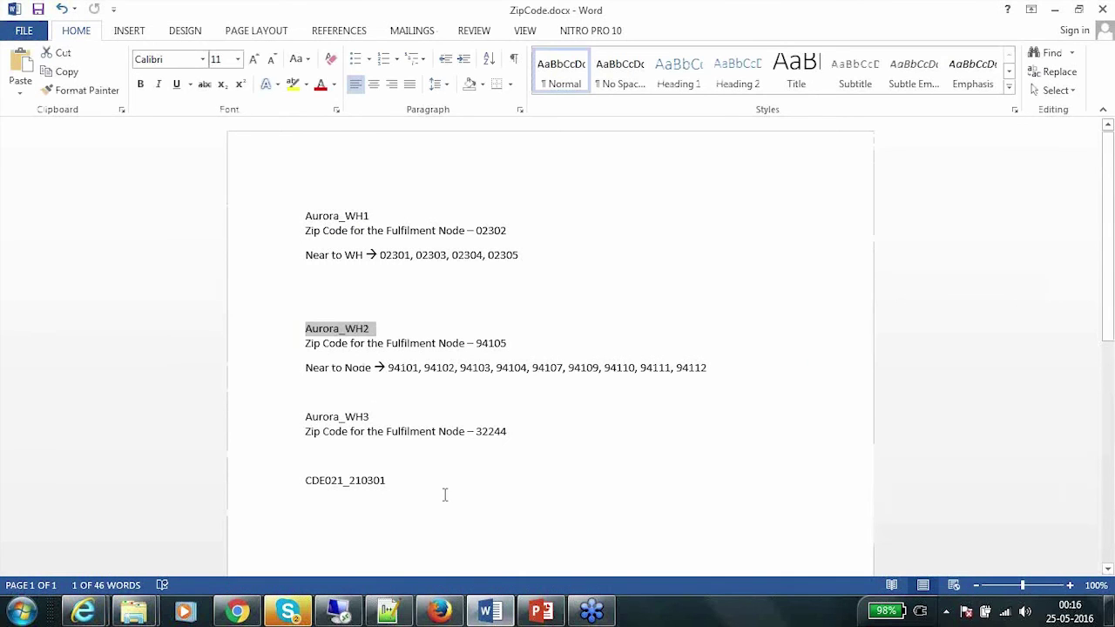
{"action": "left_click", "coordinate": [391, 485]}
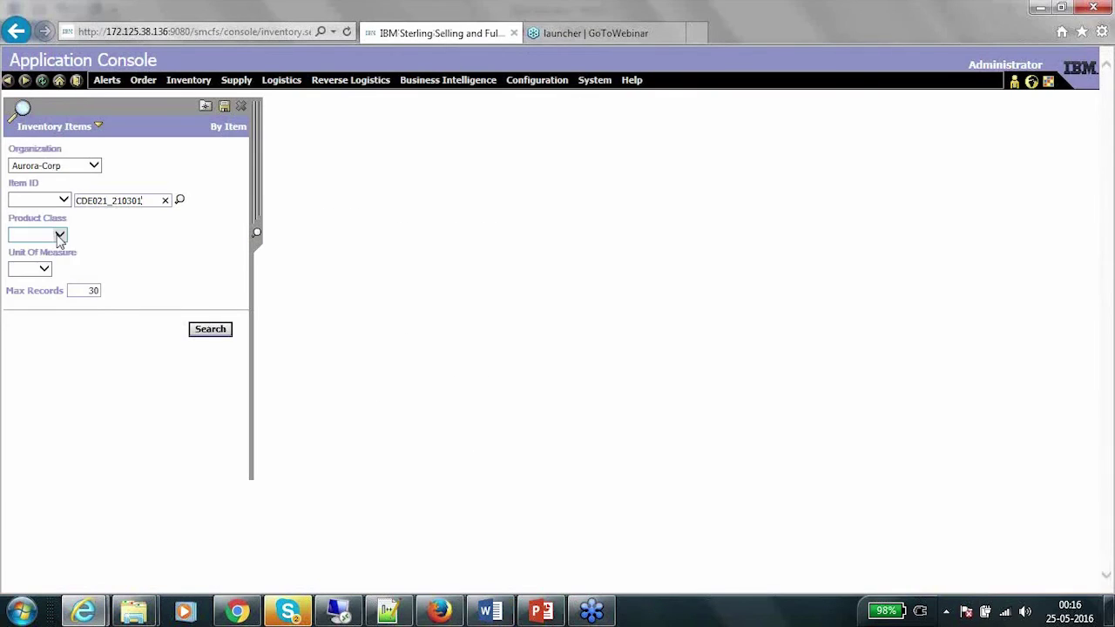
{"action": "left_click", "coordinate": [60, 234]}
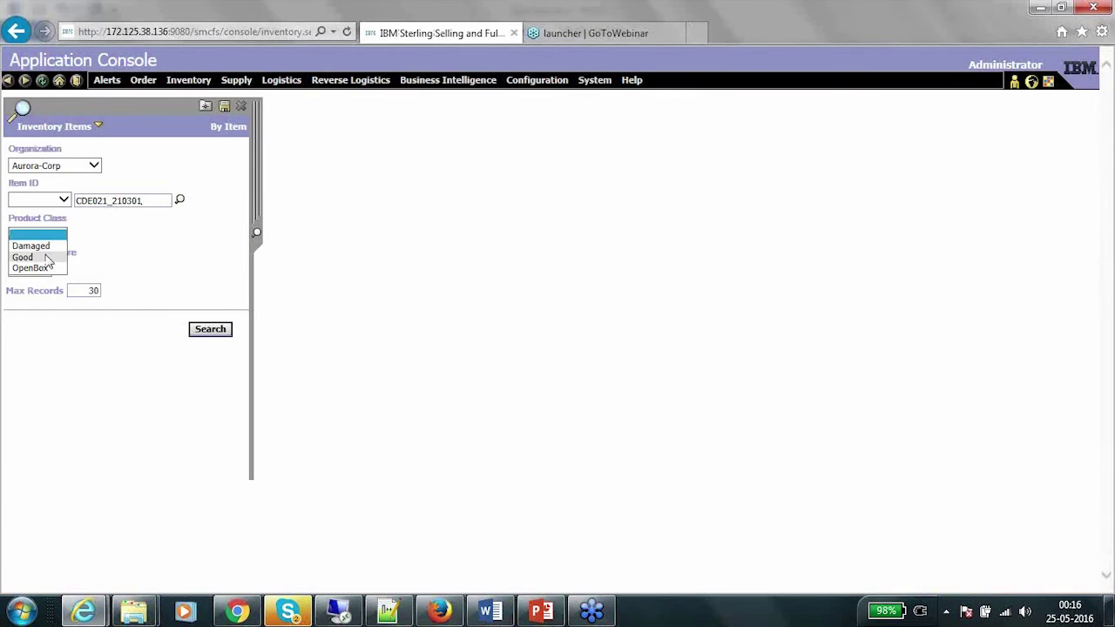
{"action": "left_click", "coordinate": [47, 258]}
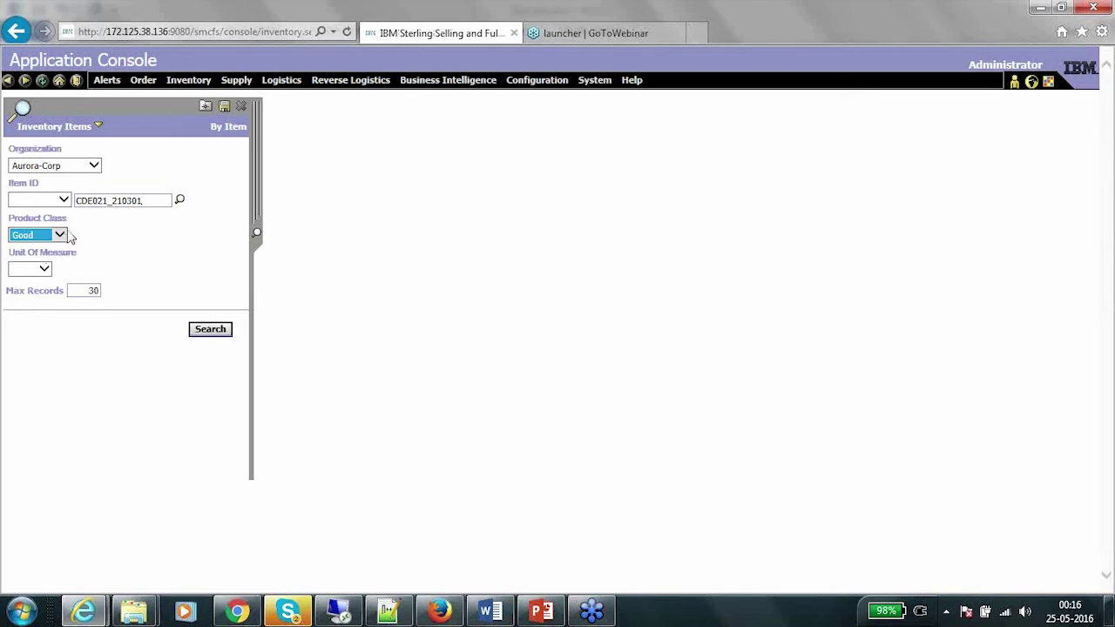
{"action": "left_click", "coordinate": [44, 269]}
{"action": "left_click", "coordinate": [40, 280]}
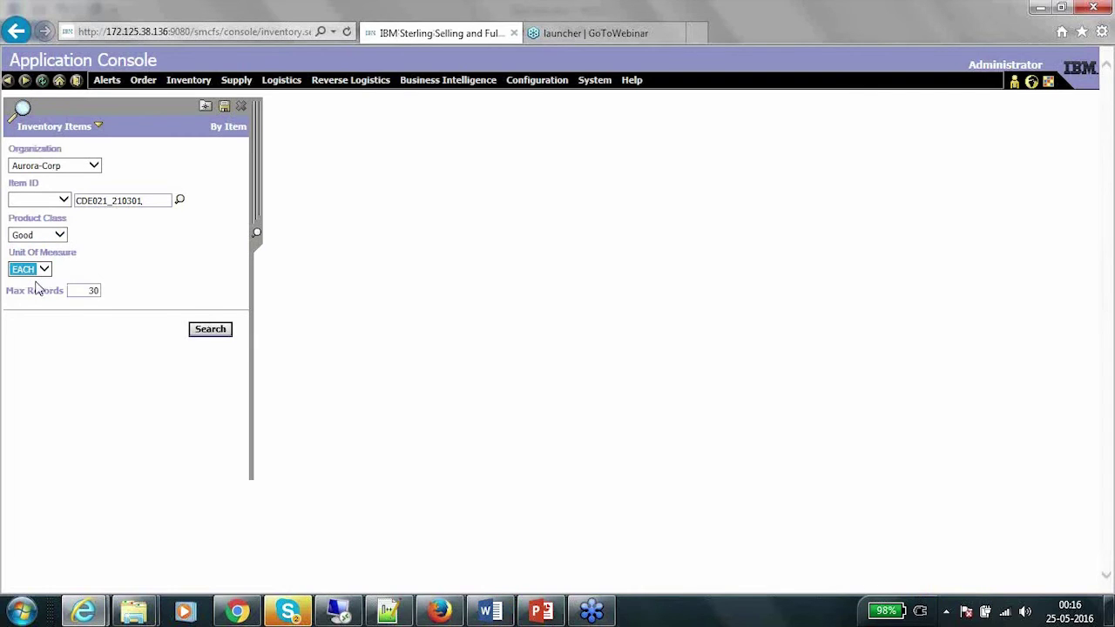
{"action": "left_click", "coordinate": [207, 331]}
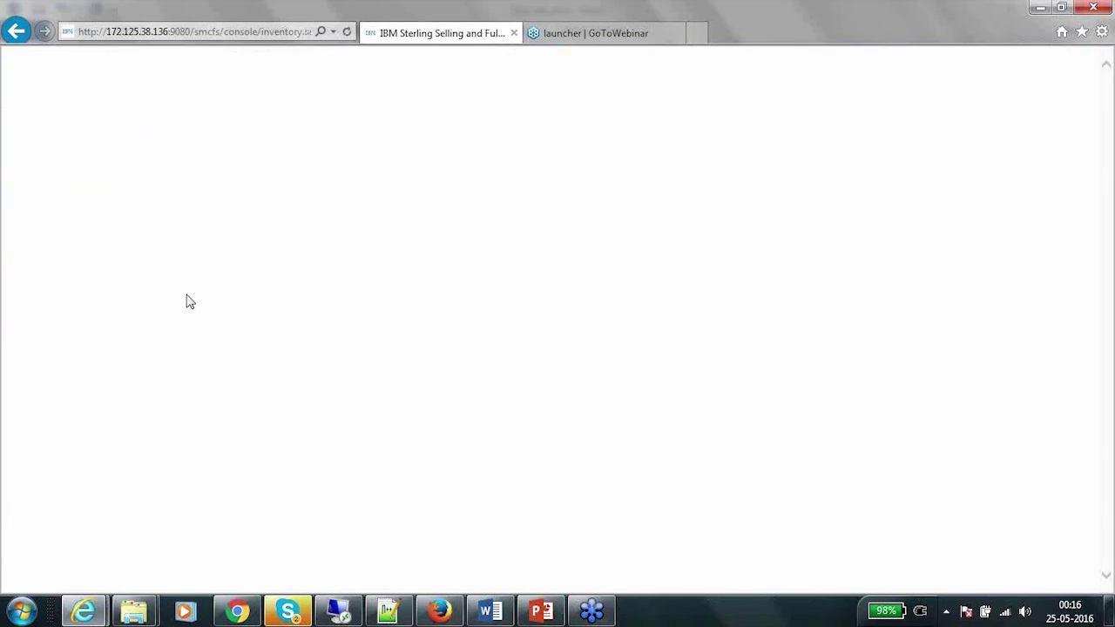
Step: View the found item's inventory summary for all nodes and all inventory, and check its Onhand supply details by node
{"action": "left_click", "coordinate": [36, 188]}
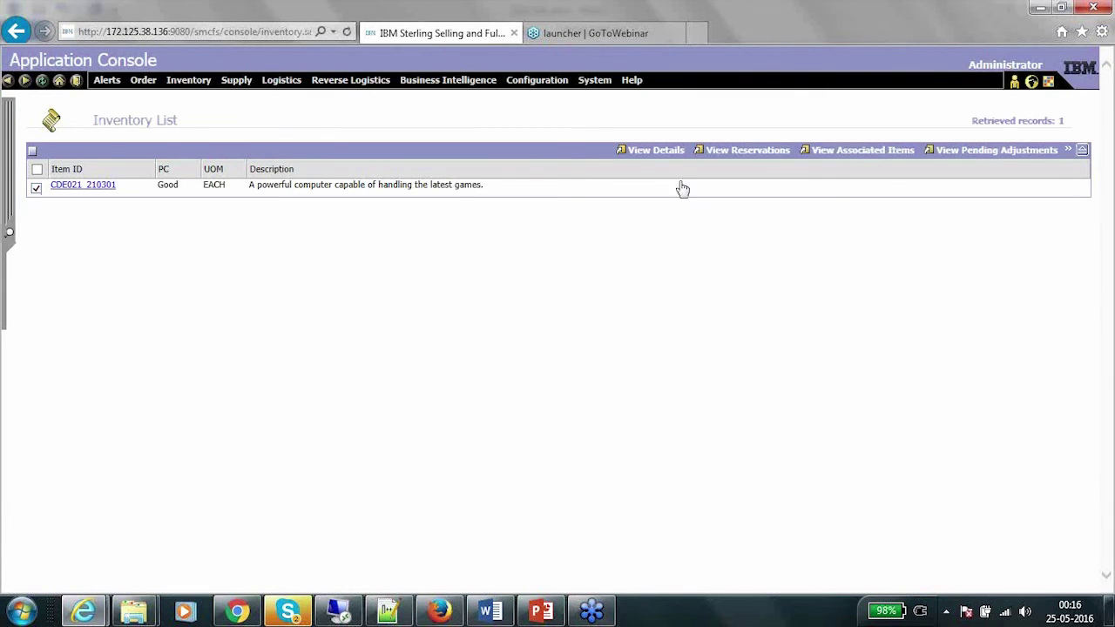
{"action": "left_click", "coordinate": [658, 152]}
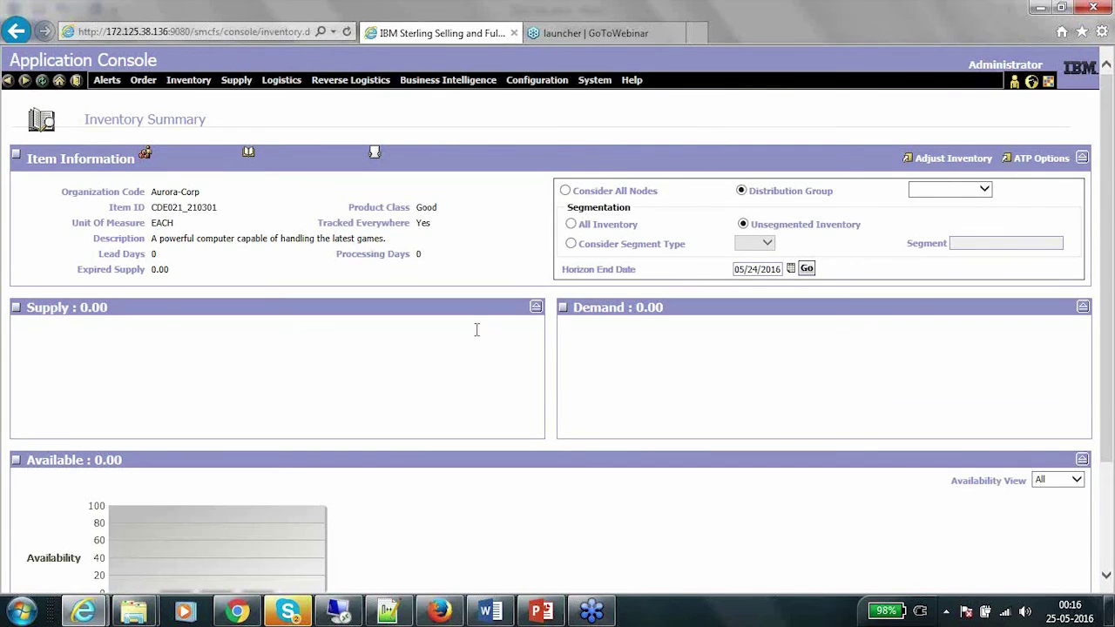
{"action": "left_click", "coordinate": [567, 192]}
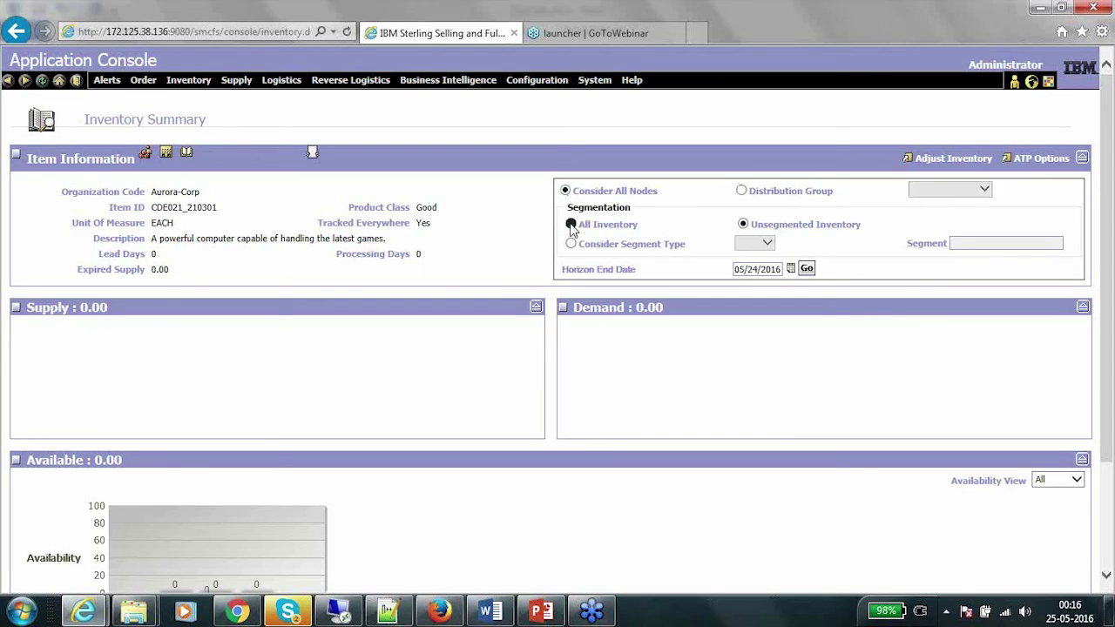
{"action": "left_click", "coordinate": [571, 224]}
{"action": "left_click", "coordinate": [807, 270]}
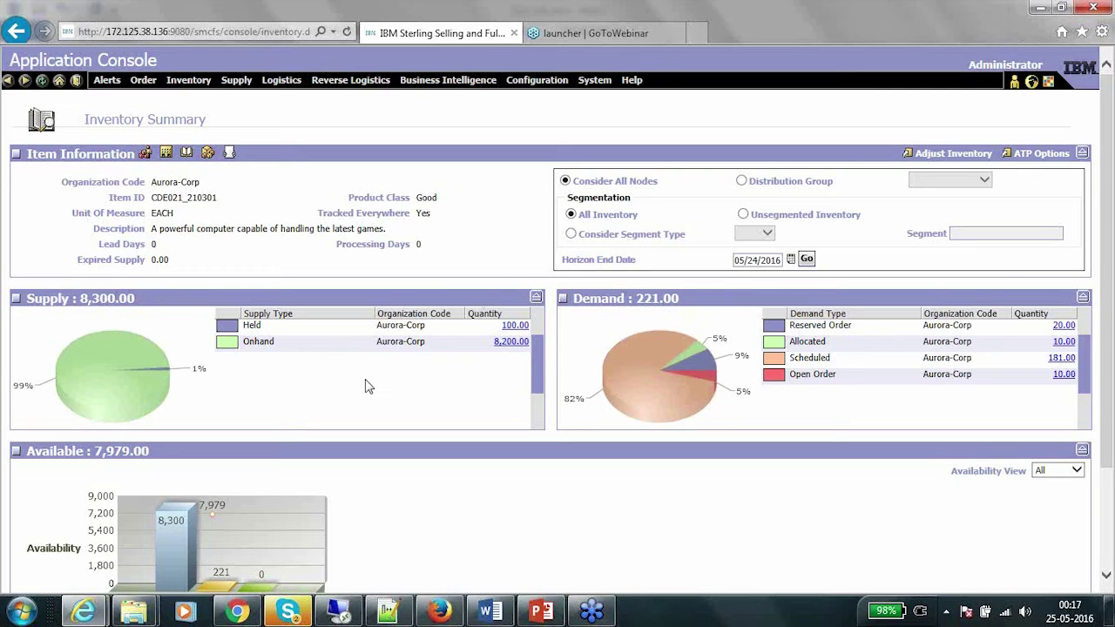
{"action": "left_click", "coordinate": [517, 342]}
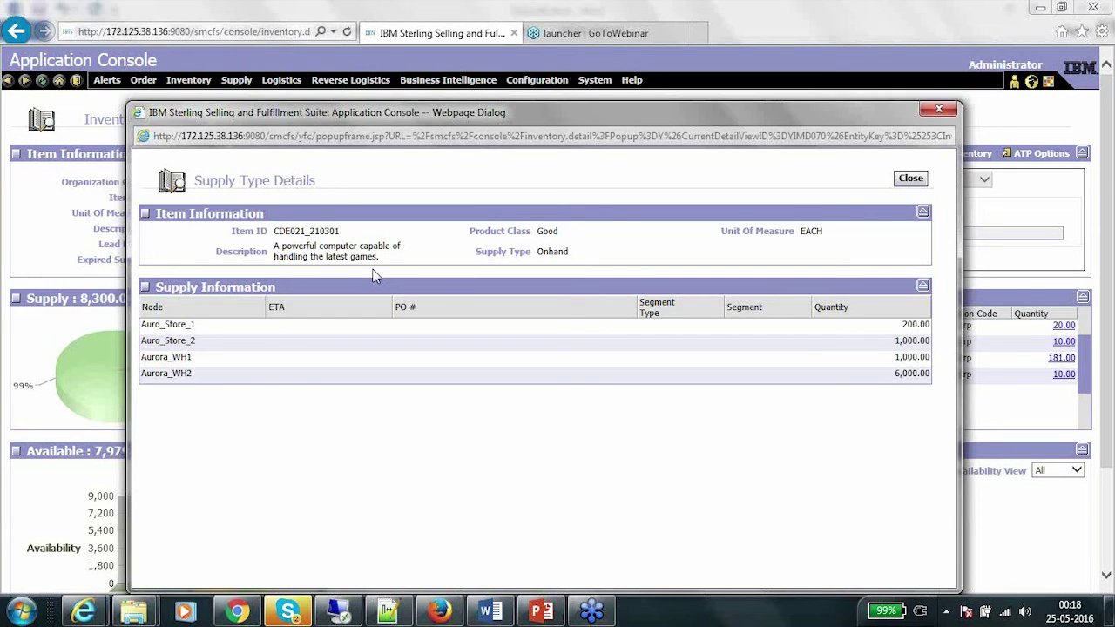
{"action": "left_click", "coordinate": [939, 110]}
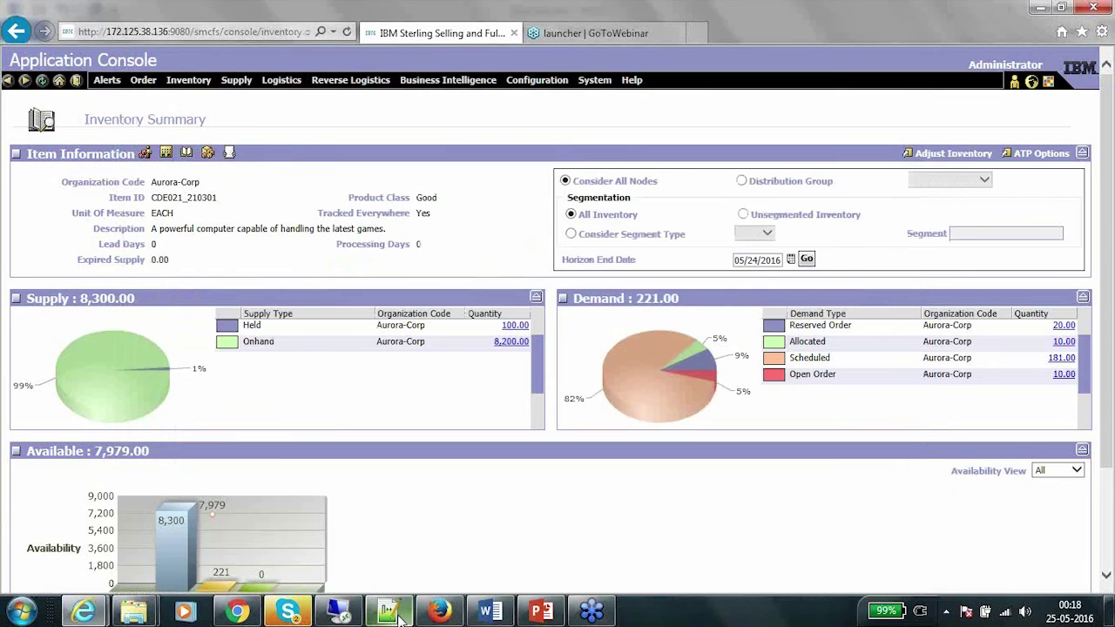
Step: Give the order in createOrder-32244.xml a new order number in Notepad++ and save the file, checking its ship-to ZipCode
{"action": "left_click", "coordinate": [390, 613]}
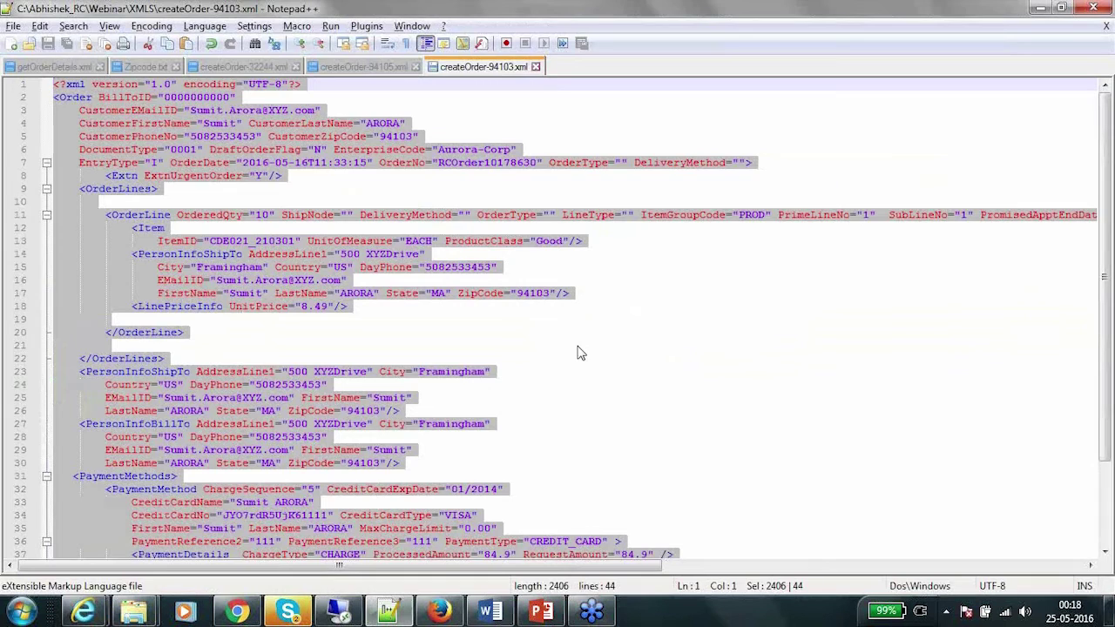
{"action": "left_click", "coordinate": [244, 68]}
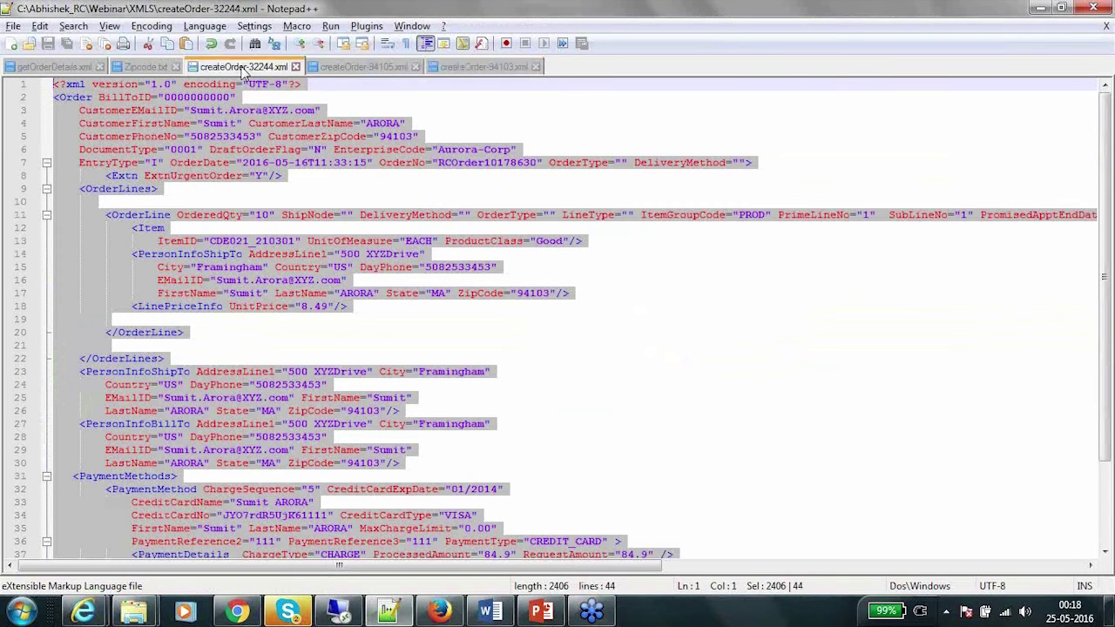
{"action": "left_click", "coordinate": [446, 204]}
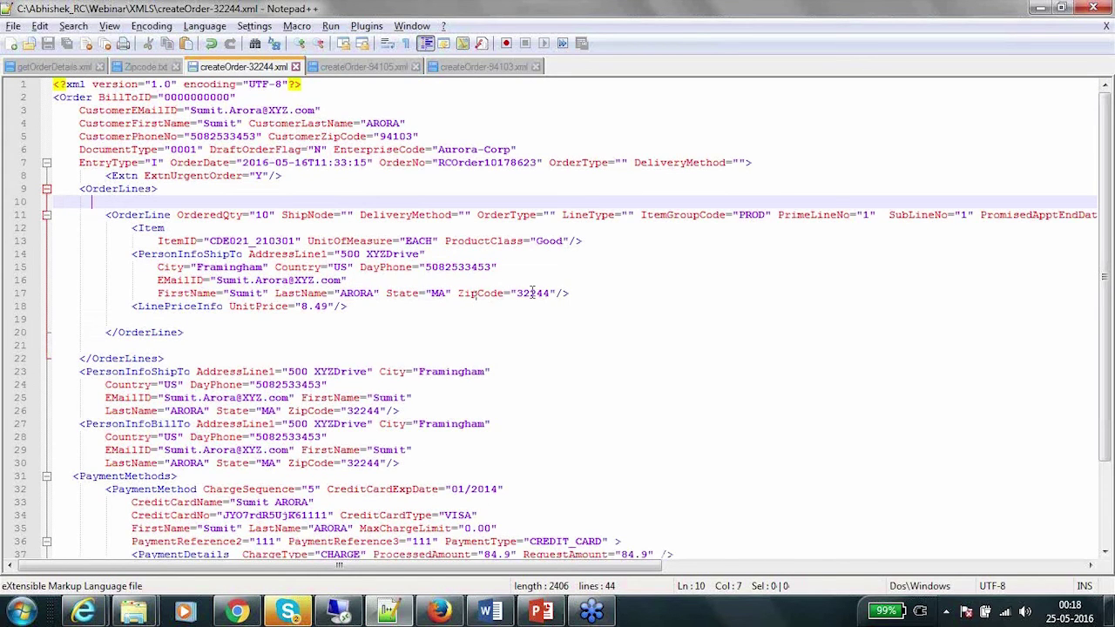
{"action": "double_click", "coordinate": [486, 293]}
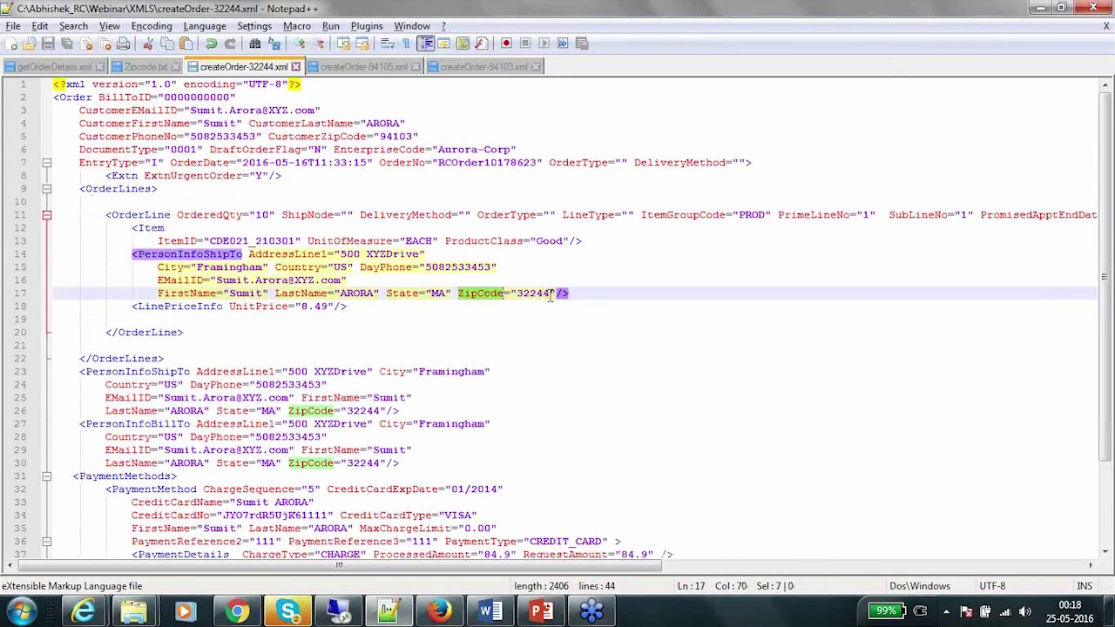
{"action": "left_click", "coordinate": [532, 162]}
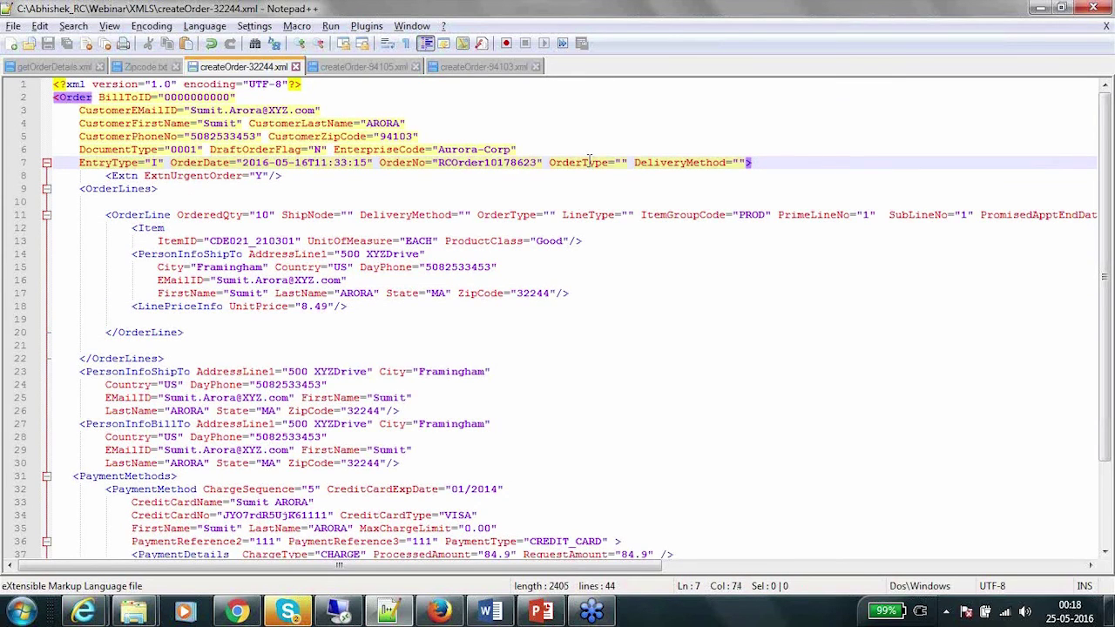
{"action": "type", "text": "5"}
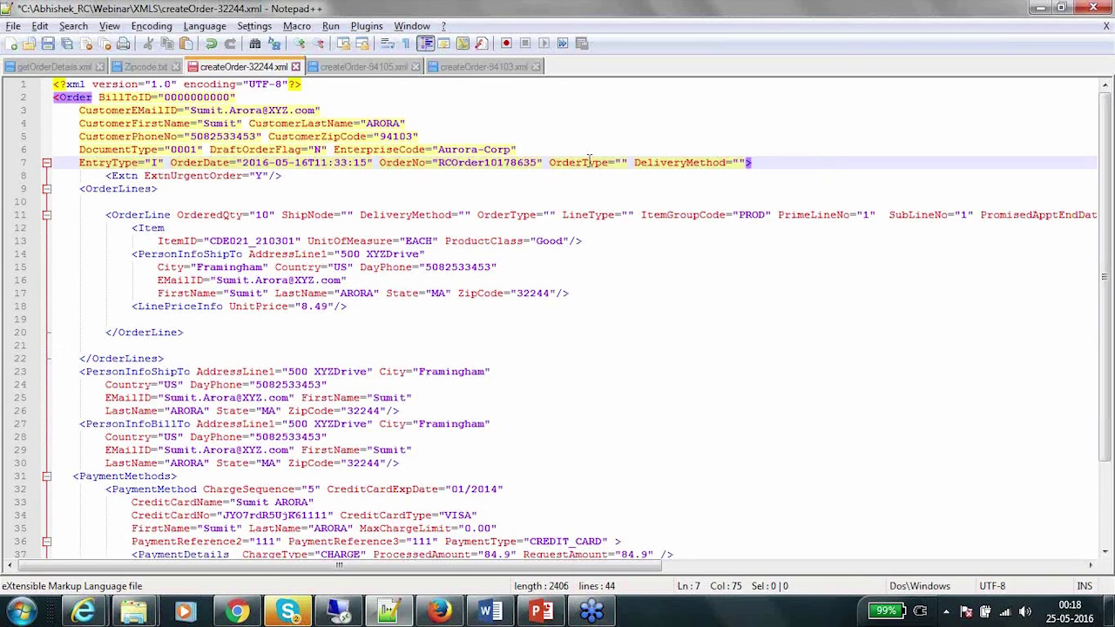
{"action": "key", "text": "ctrl+s"}
Step: Replace the createOrder request message in the remote desktop's Firefox with the full createOrder-32244.xml content and run the API test
{"action": "key", "text": "ctrl+a"}
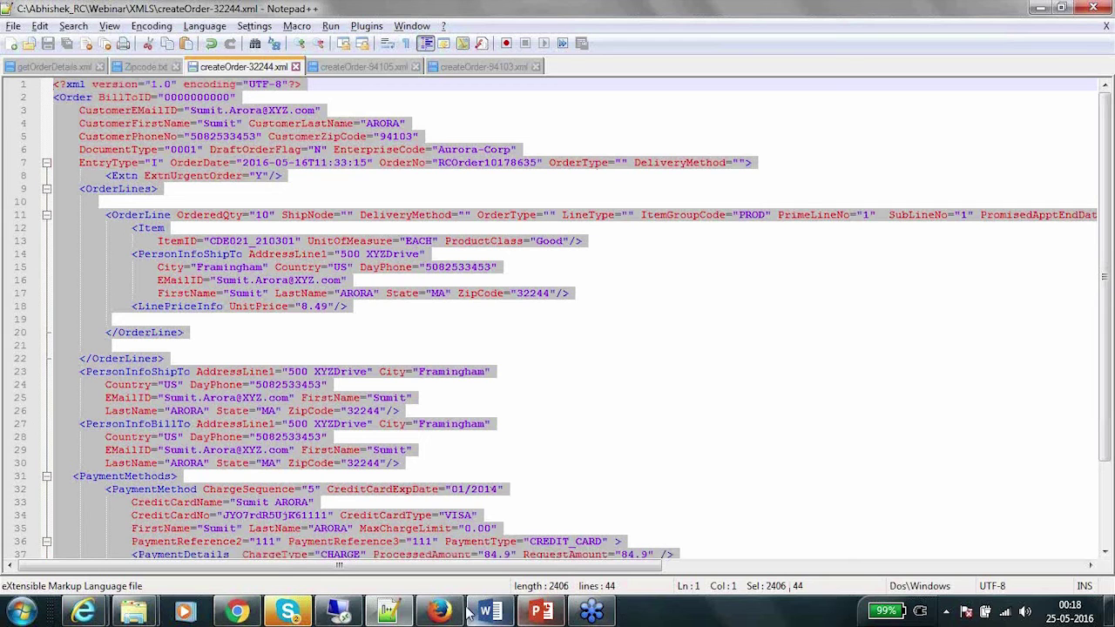
{"action": "mouse_move", "coordinate": [445, 614]}
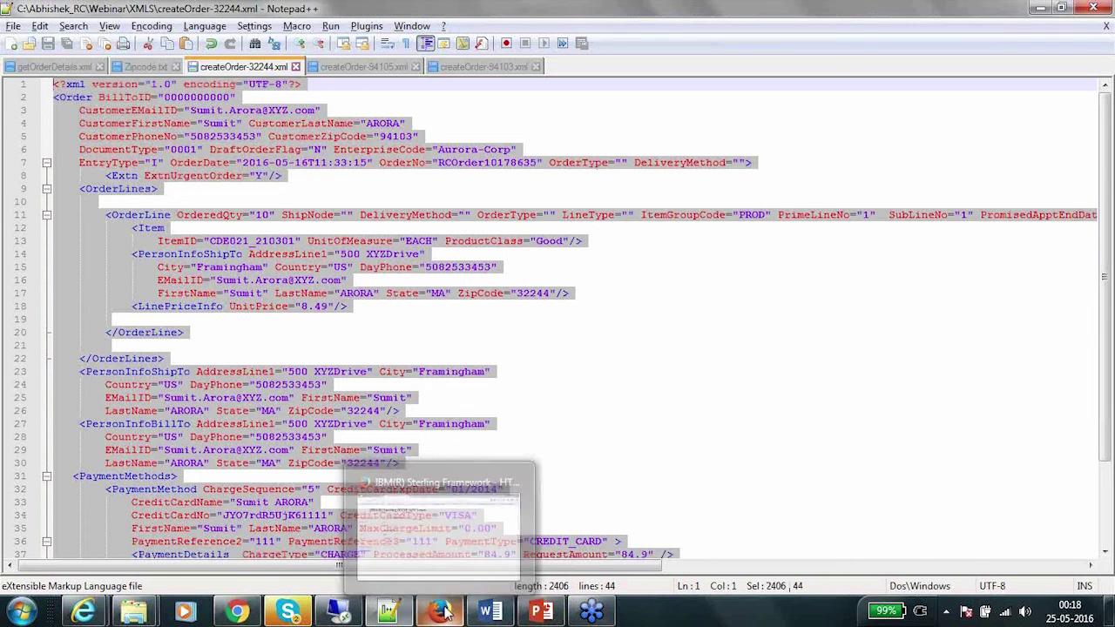
{"action": "left_click", "coordinate": [342, 611]}
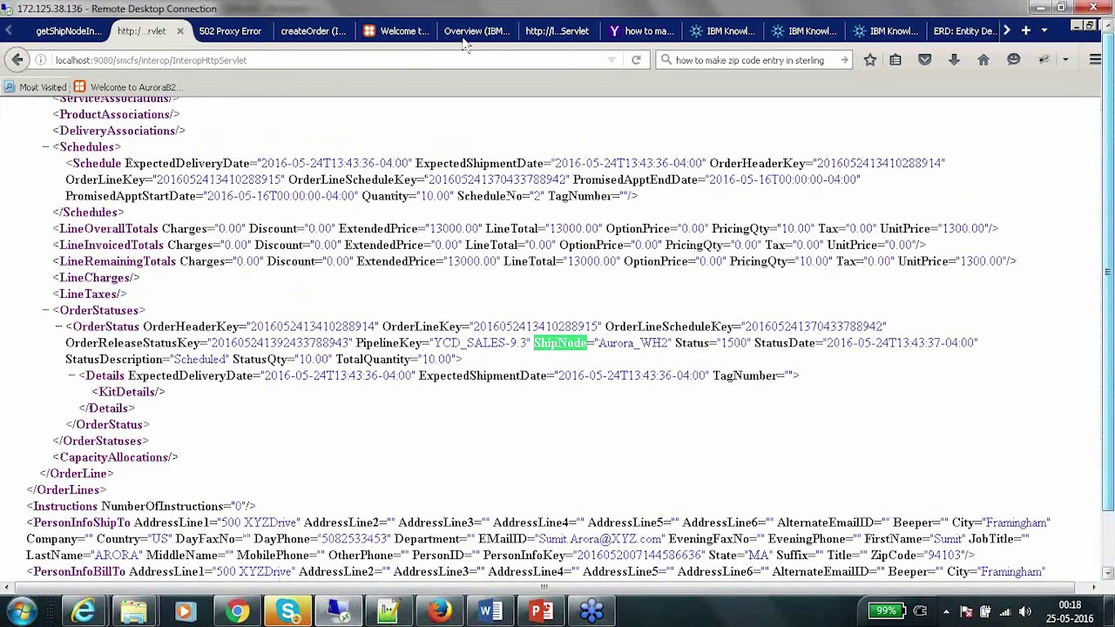
{"action": "left_click", "coordinate": [540, 33]}
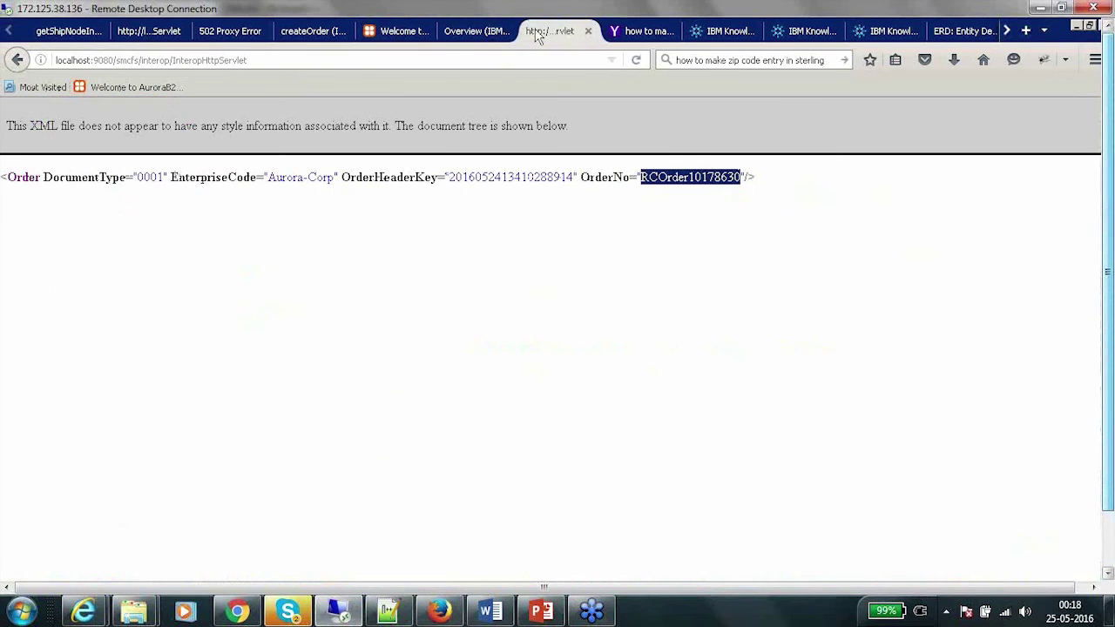
{"action": "left_click", "coordinate": [16, 61]}
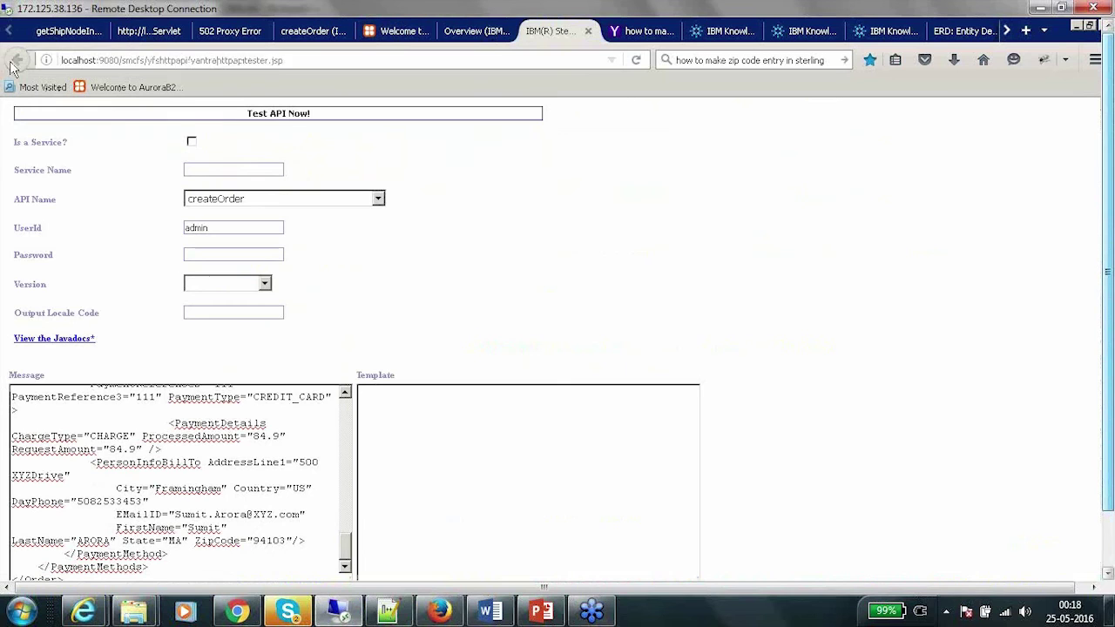
{"action": "left_click", "coordinate": [141, 449]}
{"action": "key", "text": "ctrl+a"}
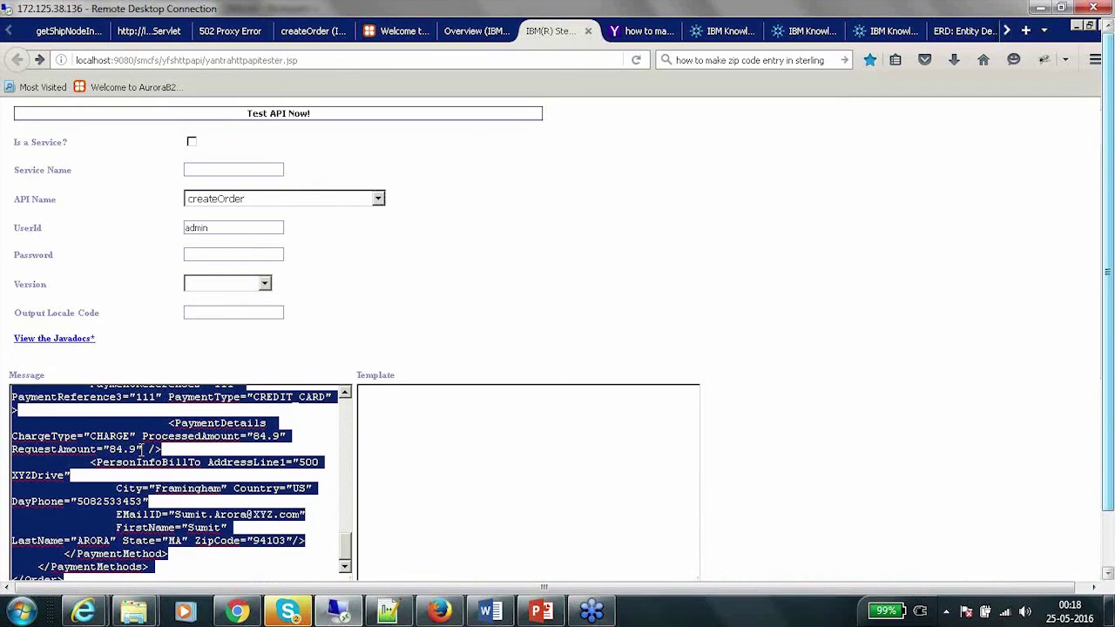
{"action": "key", "text": "ctrl+v"}
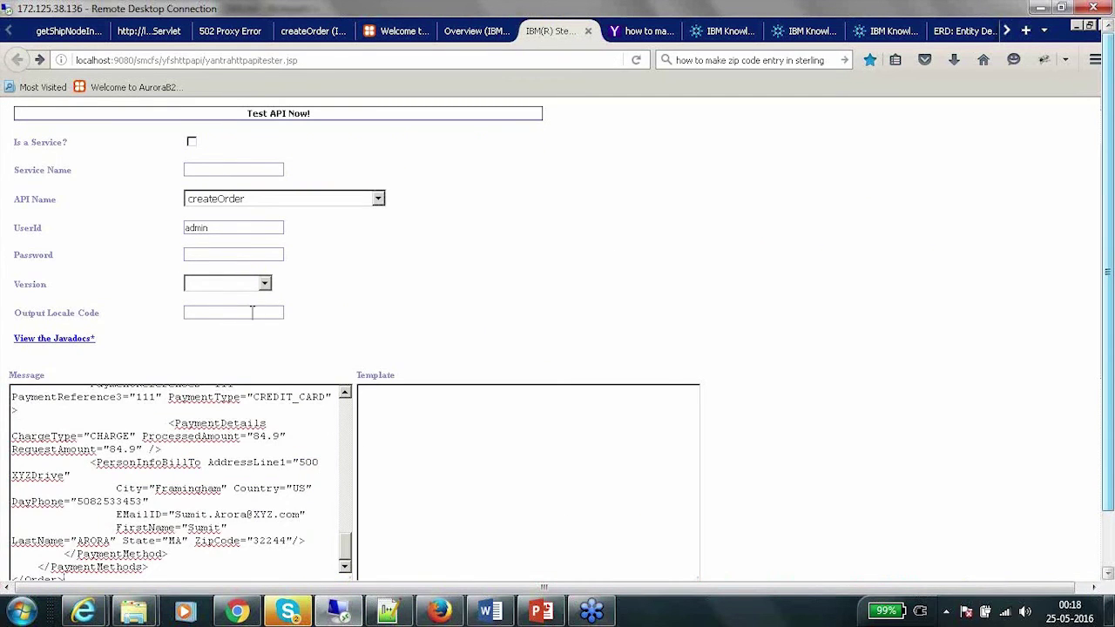
{"action": "left_click", "coordinate": [293, 118]}
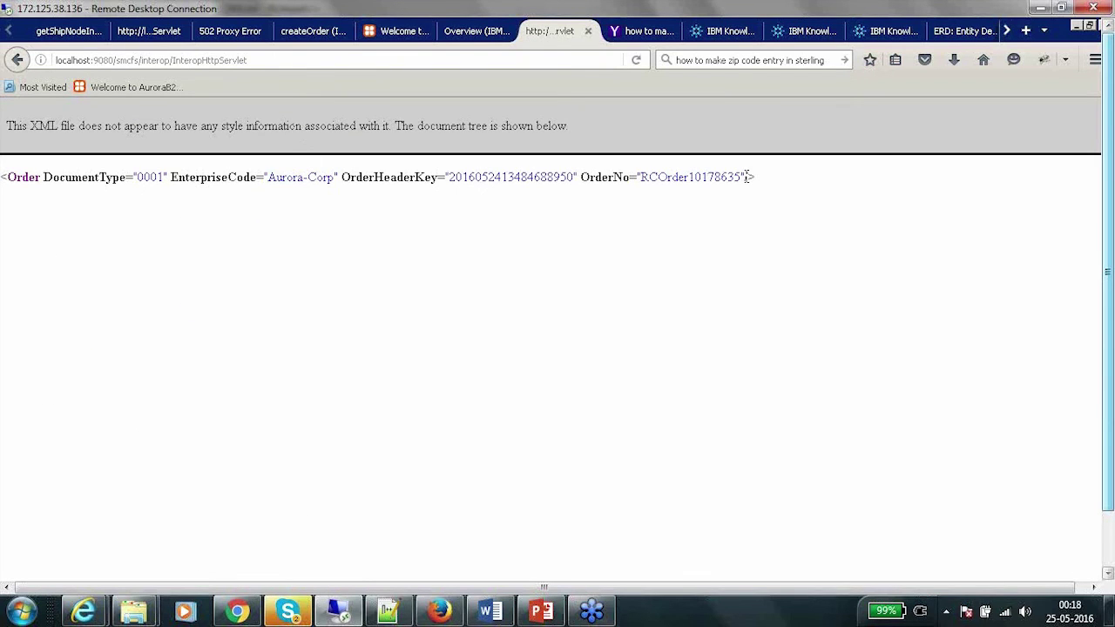
Step: Copy the new order's number from the response and find that sales order through the Order Console in the remote Internet Explorer
{"action": "left_click_drag", "start_coordinate": [746, 177], "coordinate": [642, 177]}
{"action": "key", "text": "ctrl+c"}
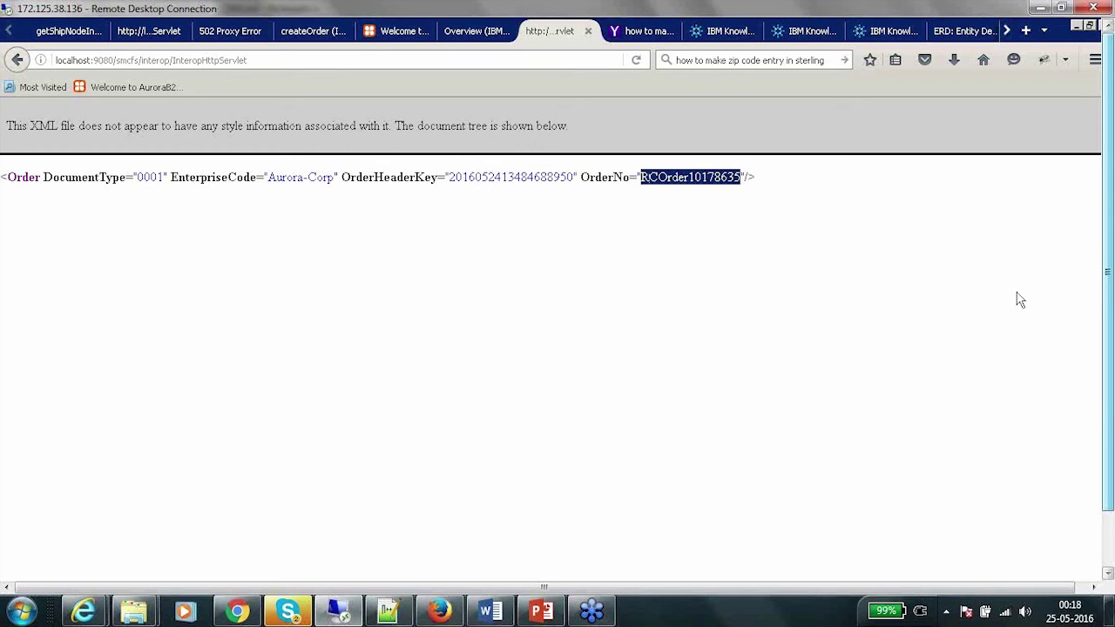
{"action": "left_click_drag", "start_coordinate": [1109, 319], "coordinate": [1109, 381]}
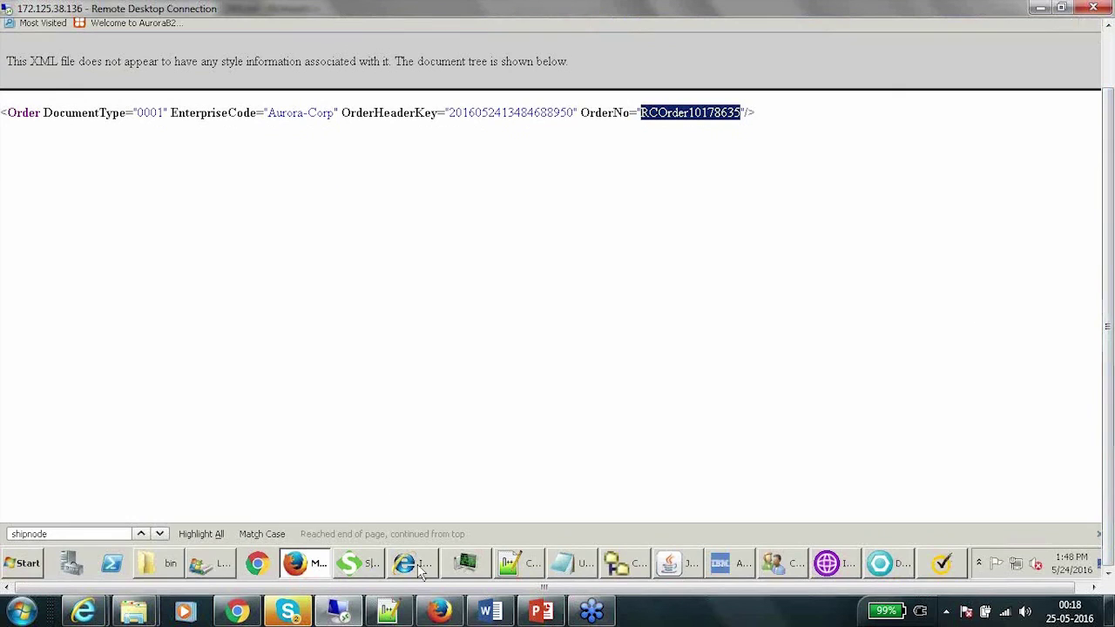
{"action": "left_click", "coordinate": [419, 566]}
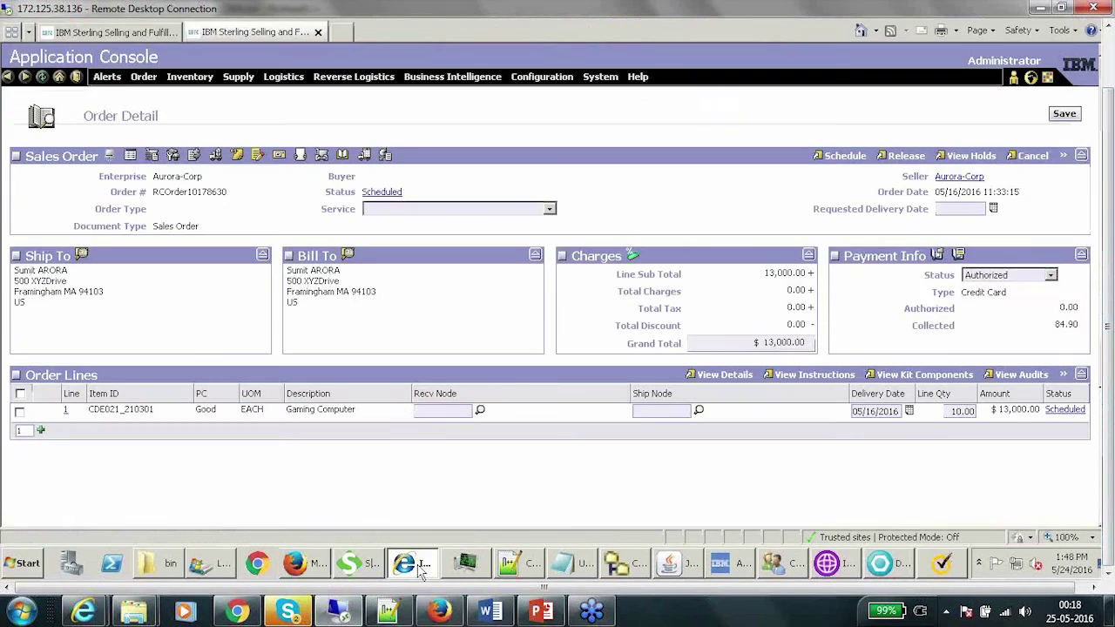
{"action": "left_click", "coordinate": [145, 78]}
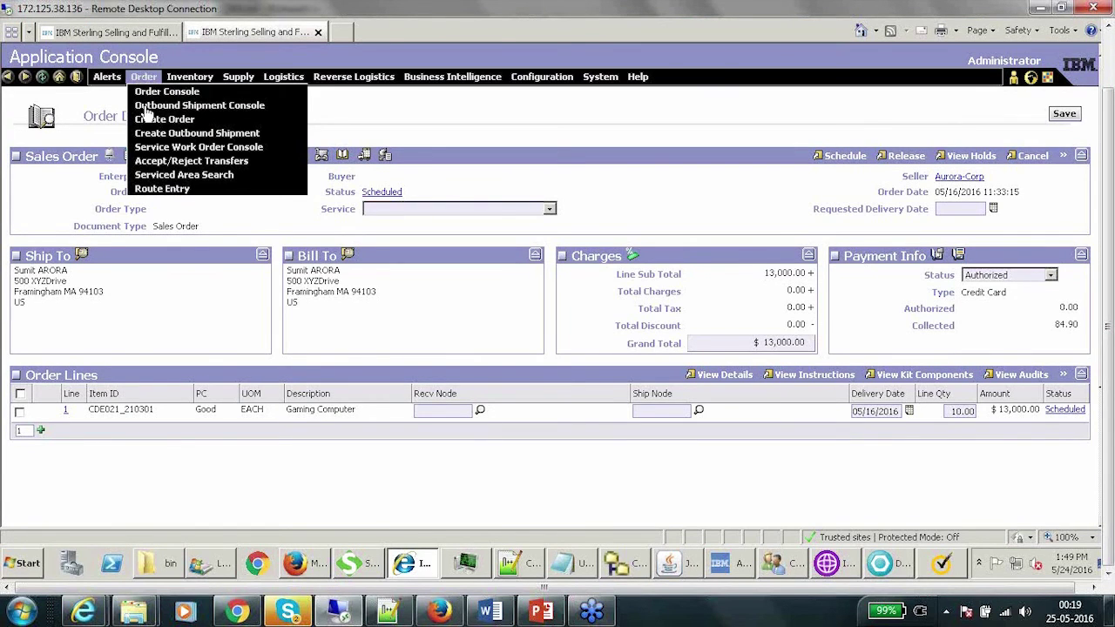
{"action": "left_click", "coordinate": [151, 91]}
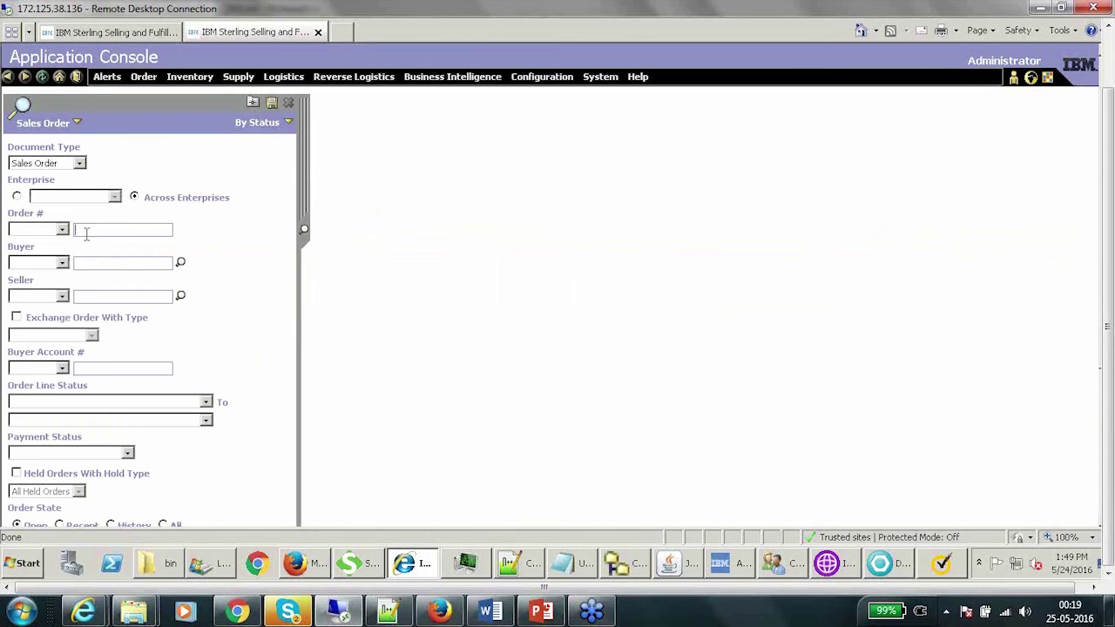
{"action": "key", "text": "ctrl+v"}
{"action": "key", "text": "Return"}
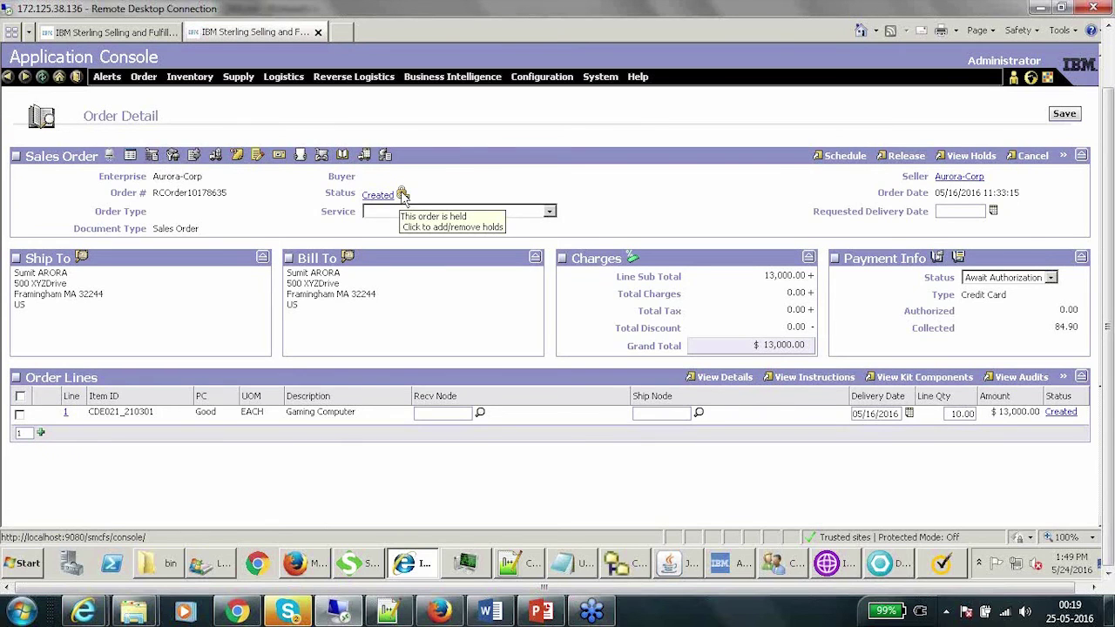
Step: Open the sales order's holds and set the action of both the Duplicate Order and Fraud Check holds to Resolve
{"action": "left_click", "coordinate": [403, 193]}
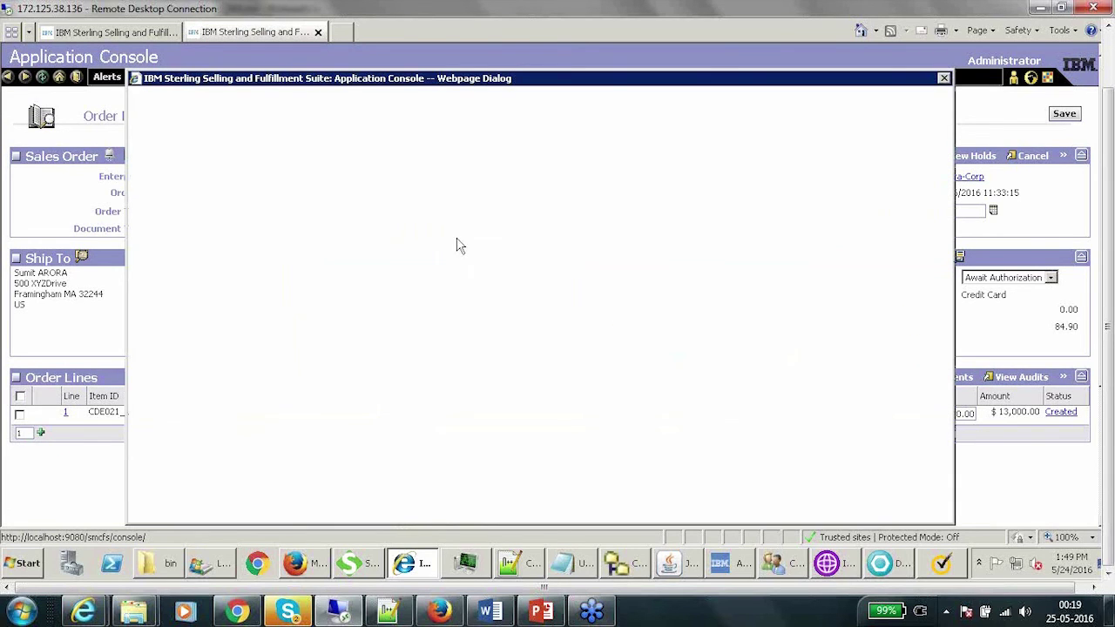
{"action": "left_click", "coordinate": [539, 271]}
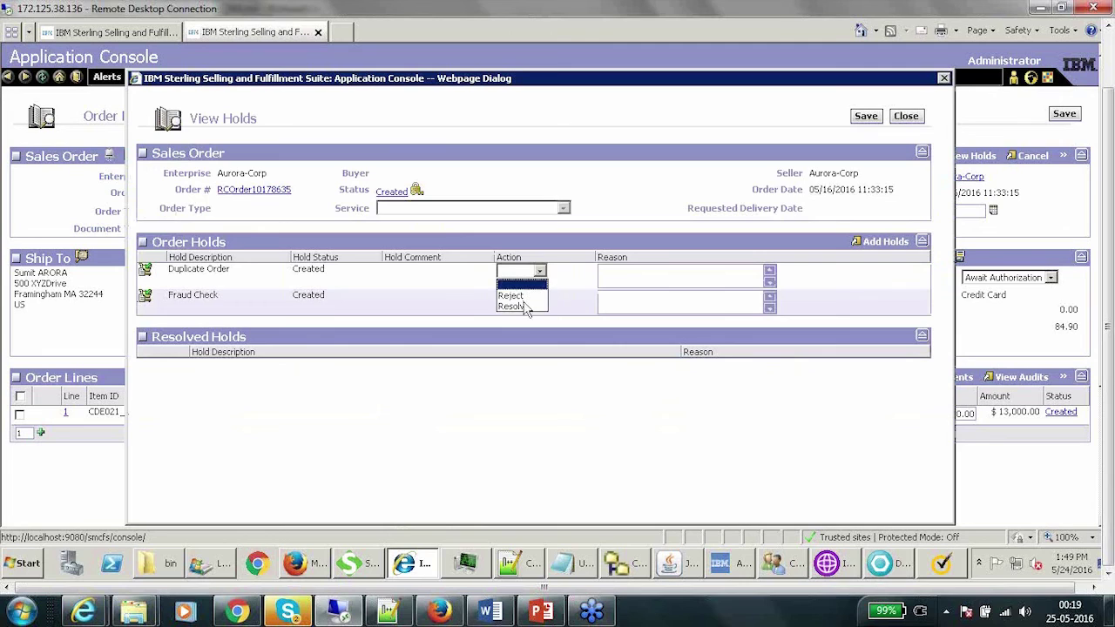
{"action": "left_click", "coordinate": [526, 305]}
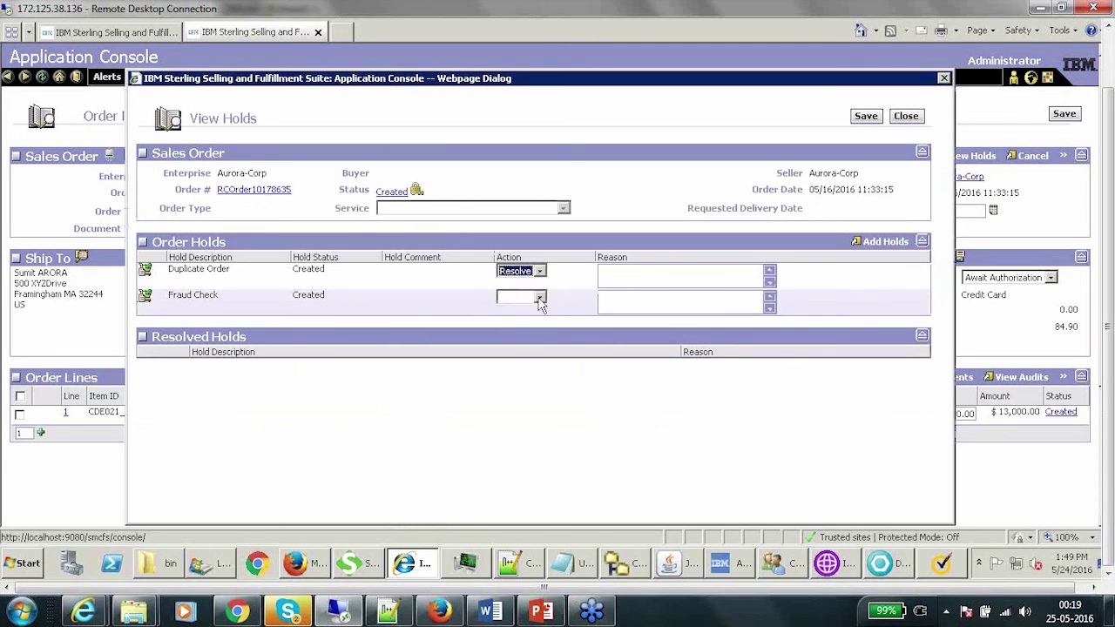
{"action": "left_click", "coordinate": [539, 297]}
{"action": "left_click", "coordinate": [529, 335]}
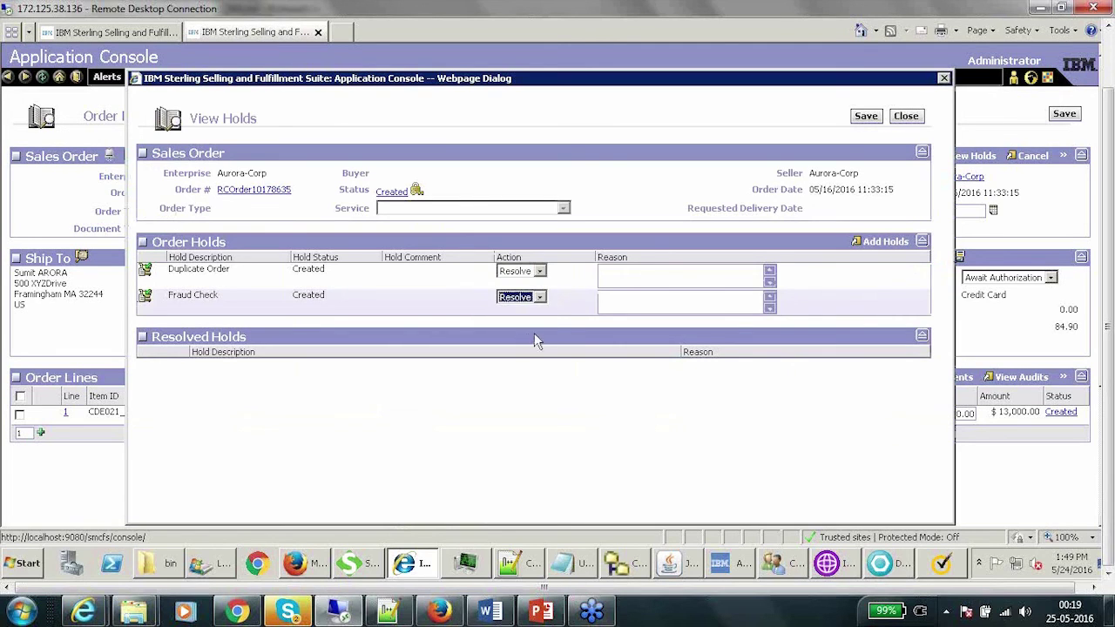
Step: Enter "Hold Resloved" as the reason for both order holds and save them
{"action": "left_click", "coordinate": [626, 275]}
{"action": "type", "text": "Hold Resloved"}
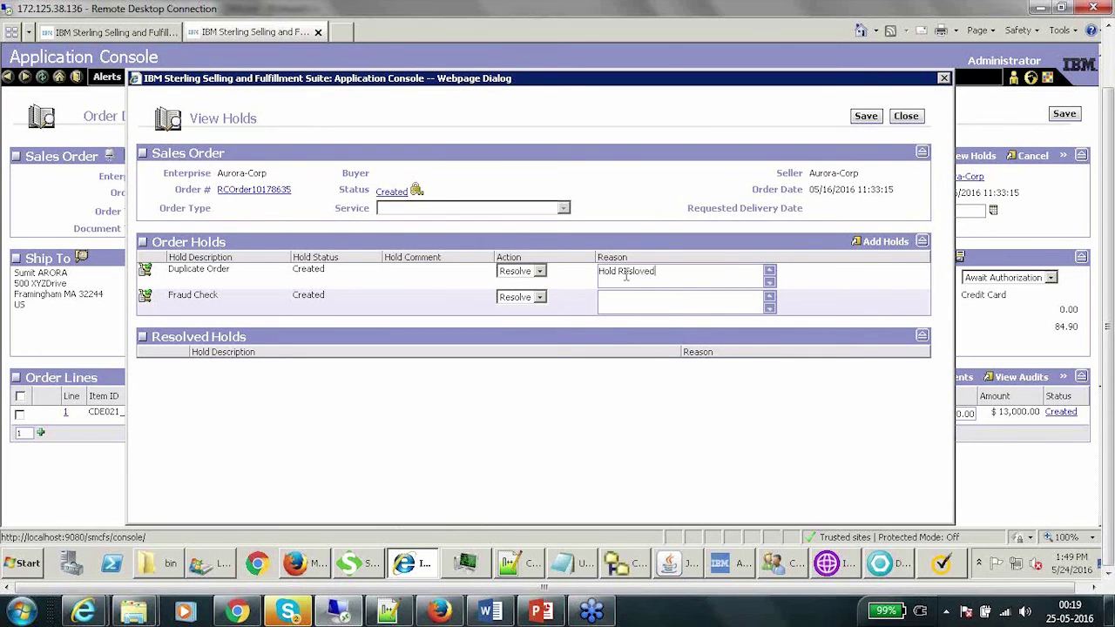
{"action": "key", "text": "shift+Left"}
{"action": "key", "text": "shift+Left"}
{"action": "key", "text": "shift+Left"}
{"action": "key", "text": "shift+Left"}
{"action": "key", "text": "shift+Left"}
{"action": "key", "text": "shift+Left"}
{"action": "key", "text": "shift+Left"}
{"action": "key", "text": "shift+Left"}
{"action": "key", "text": "shift+Left"}
{"action": "key", "text": "shift+Left"}
{"action": "key", "text": "shift+Left"}
{"action": "key", "text": "shift+Left"}
{"action": "key", "text": "shift+Left"}
{"action": "key", "text": "ctrl+c"}
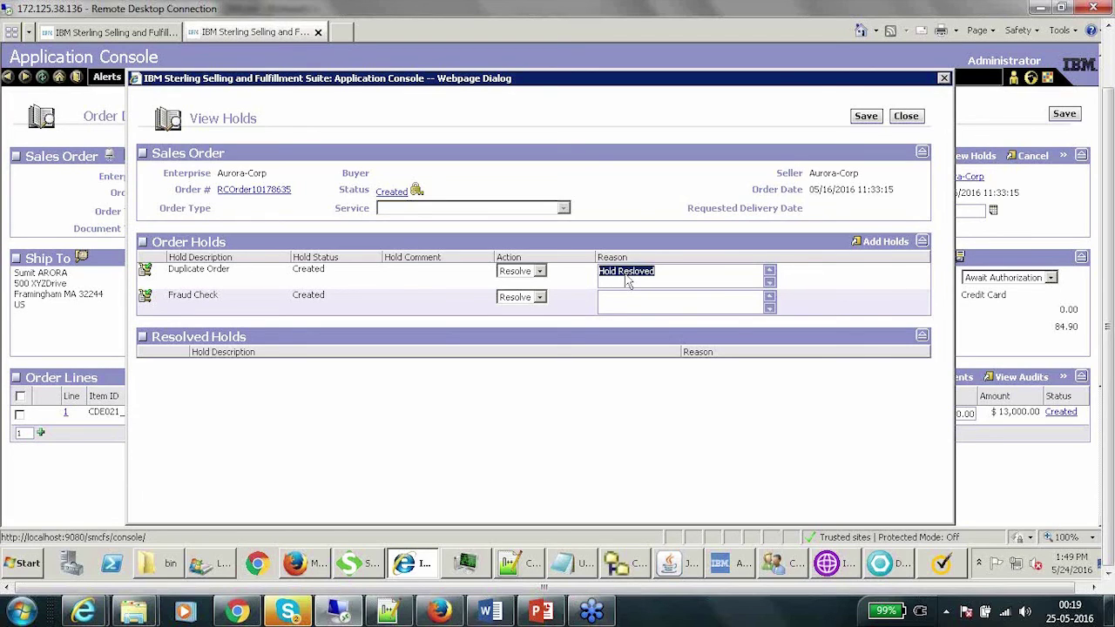
{"action": "left_click", "coordinate": [626, 299]}
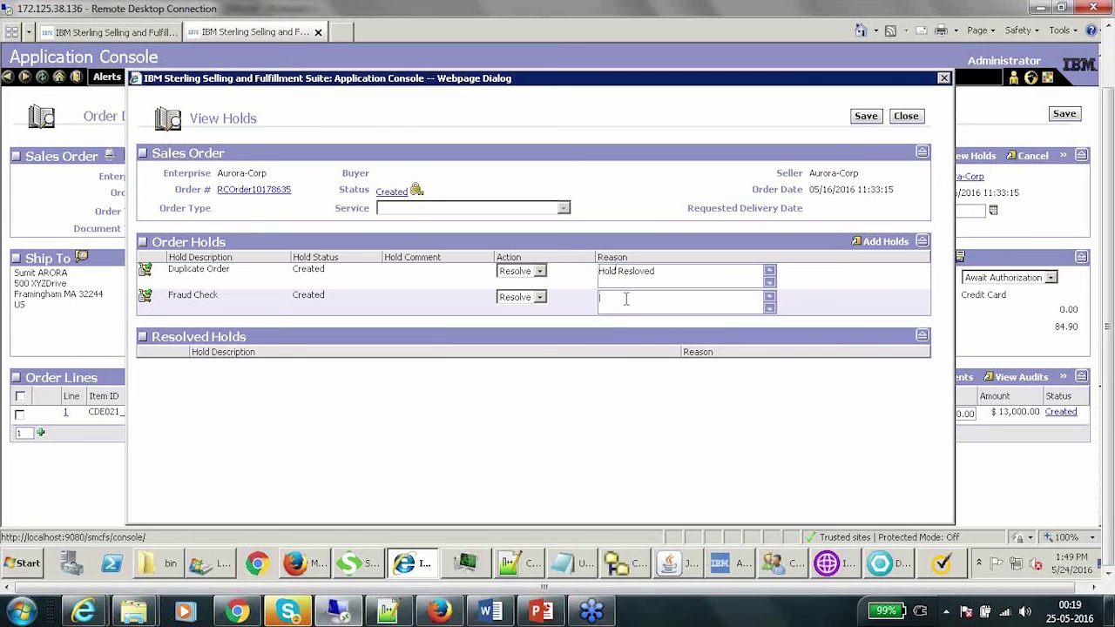
{"action": "key", "text": "ctrl+v"}
{"action": "left_click", "coordinate": [866, 117]}
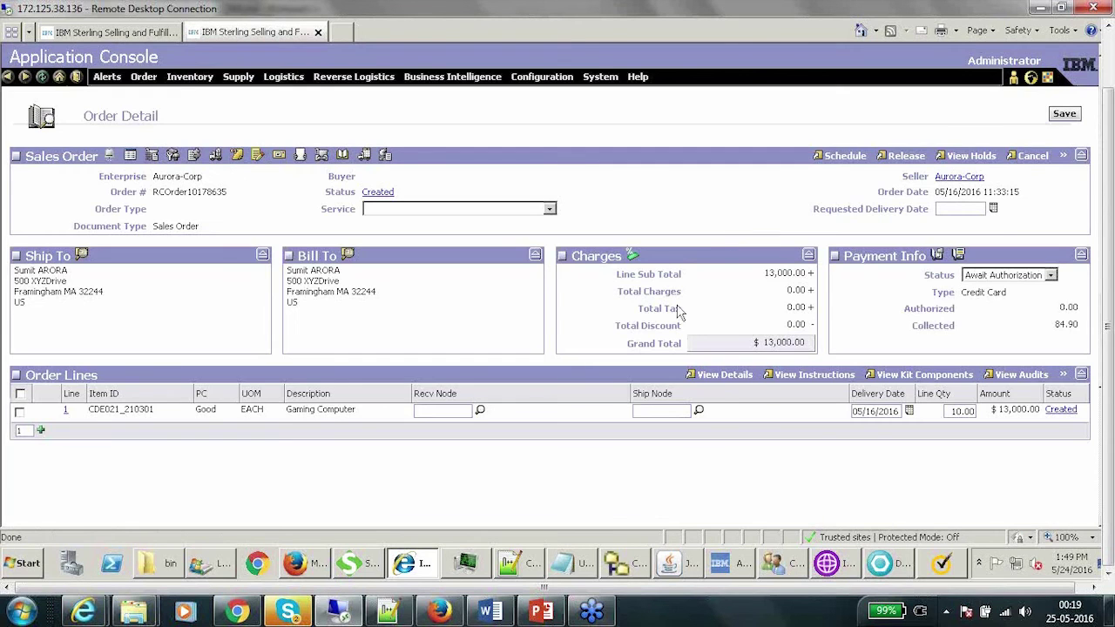
Step: Set the payment status to Authorized and save with reason code "Payment Change - Order Under Settled" and text "Payment Authorization done"
{"action": "left_click", "coordinate": [1051, 275]}
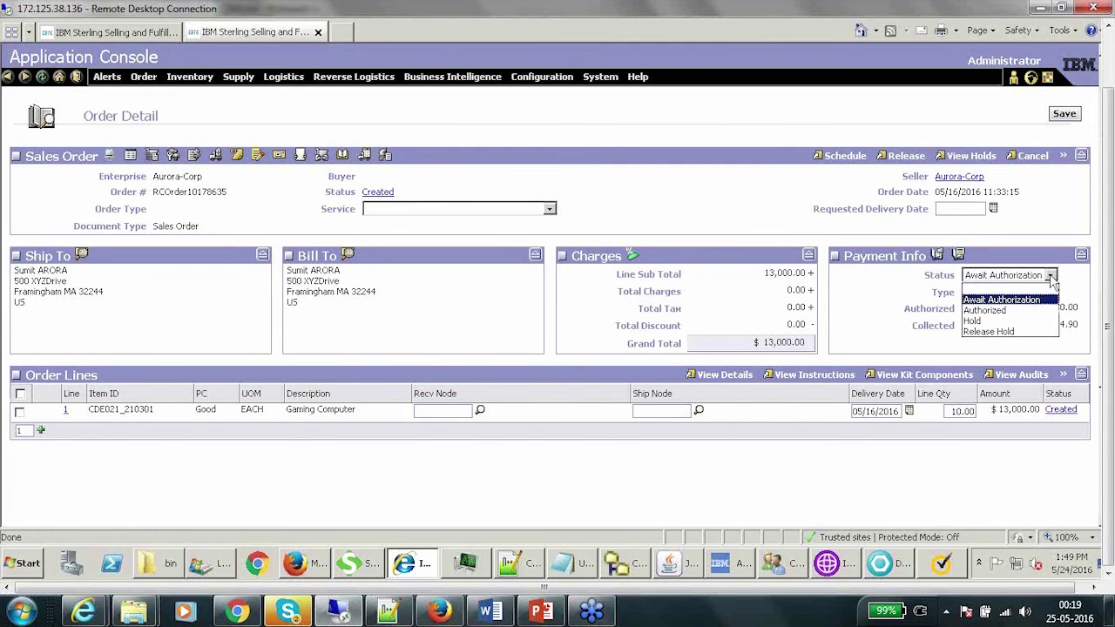
{"action": "left_click", "coordinate": [1008, 312]}
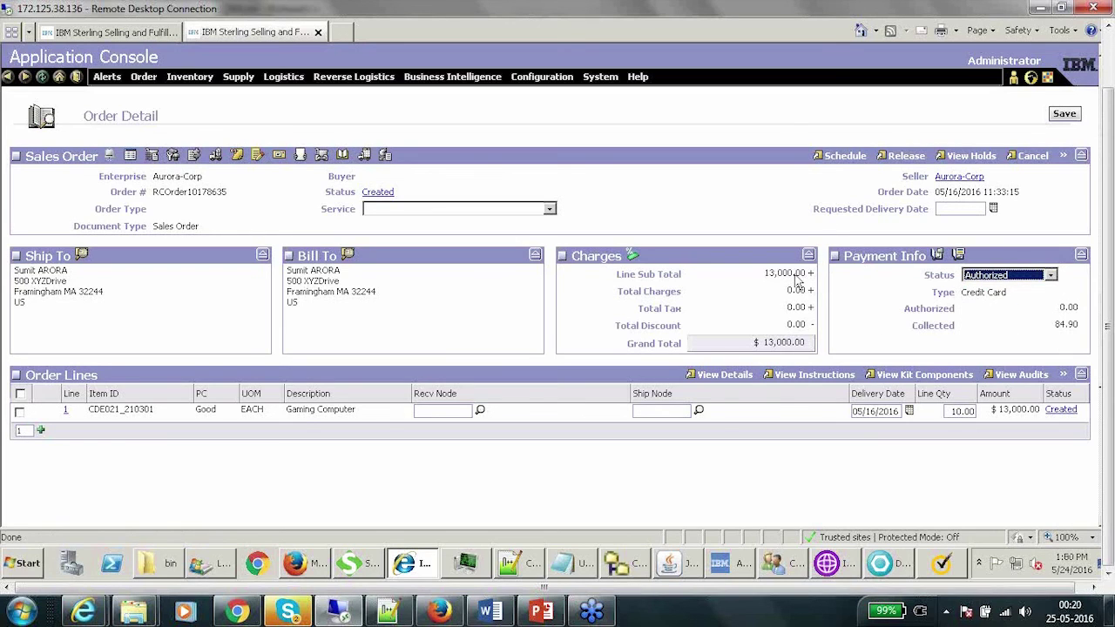
{"action": "left_click", "coordinate": [1065, 115]}
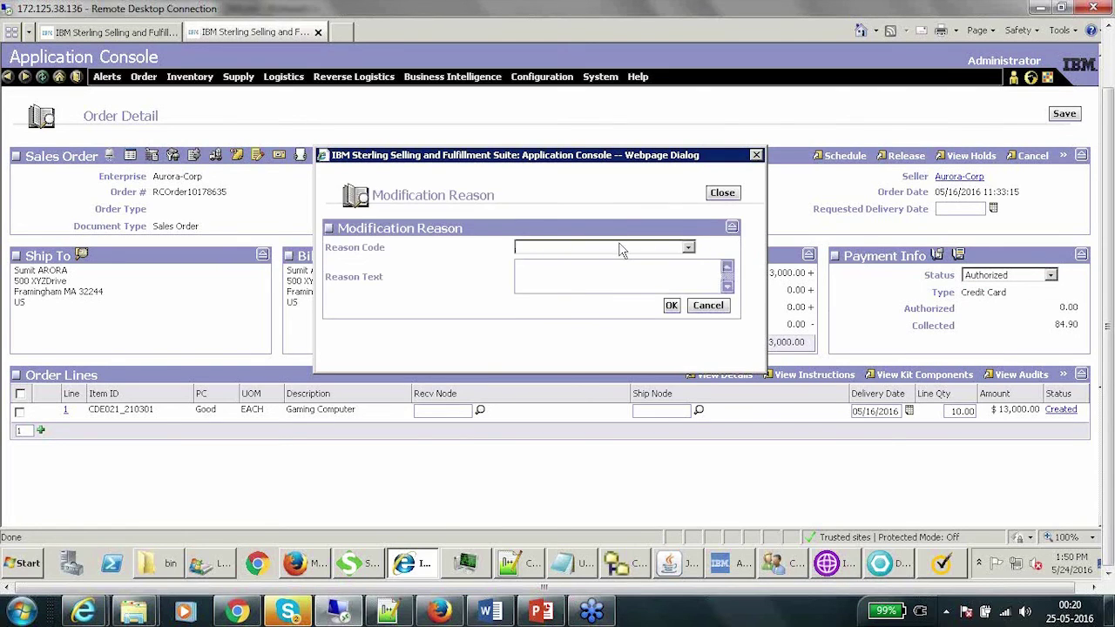
{"action": "left_click", "coordinate": [687, 247]}
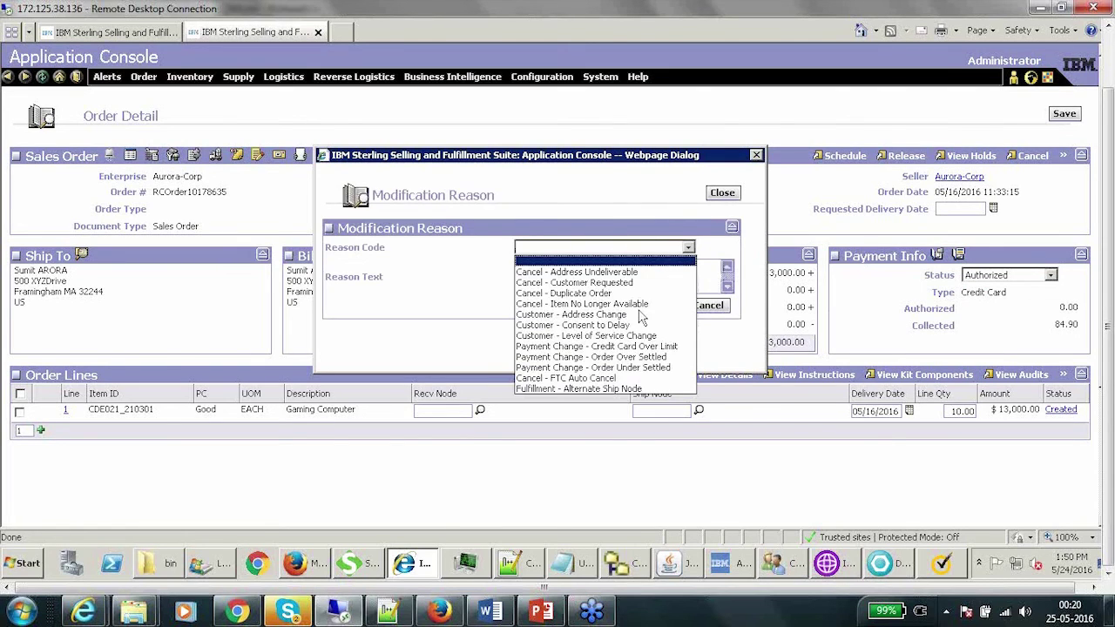
{"action": "left_click", "coordinate": [617, 370]}
{"action": "left_click", "coordinate": [613, 285]}
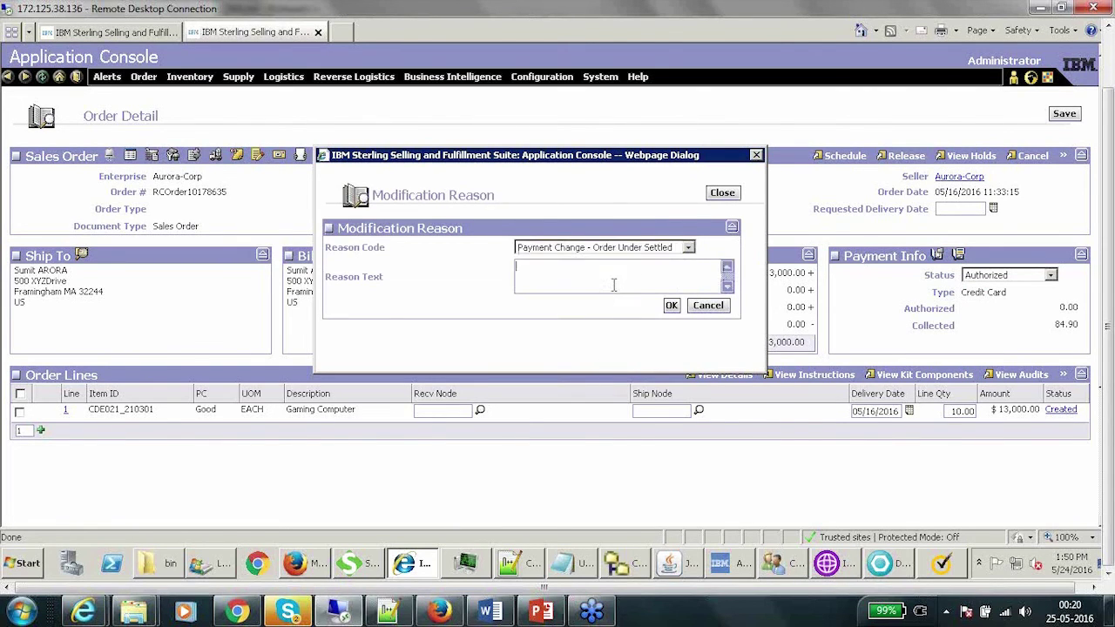
{"action": "type", "text": "Paymen"}
{"action": "type", "text": "t Authorization done"}
{"action": "left_click", "coordinate": [675, 307]}
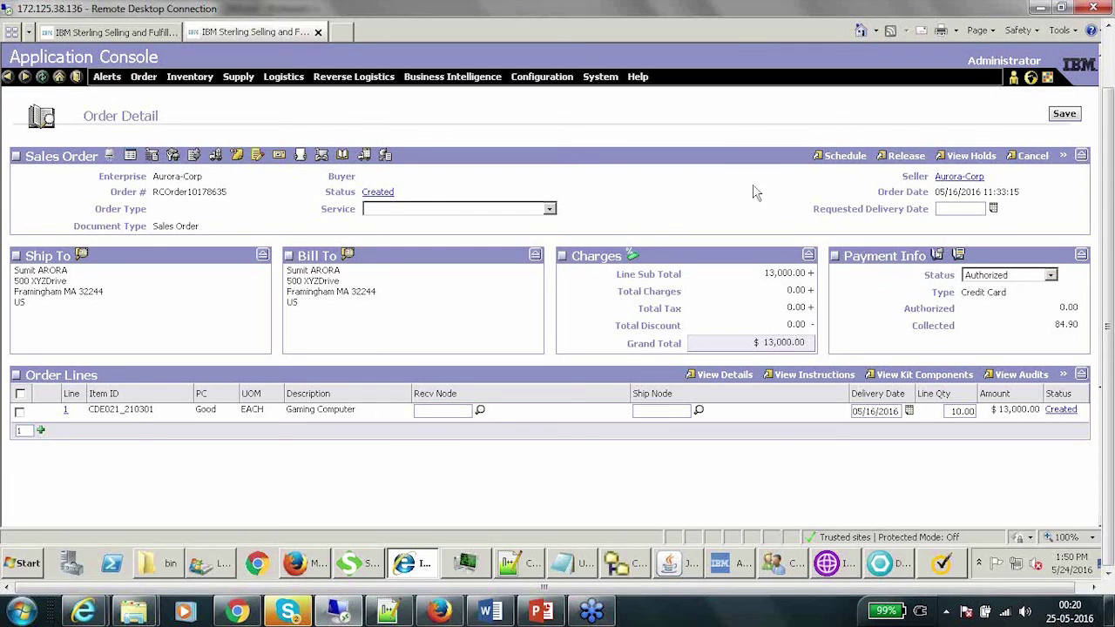
Step: Schedule the order with no scheduling rule or release options, and copy its order number
{"action": "left_click", "coordinate": [846, 162]}
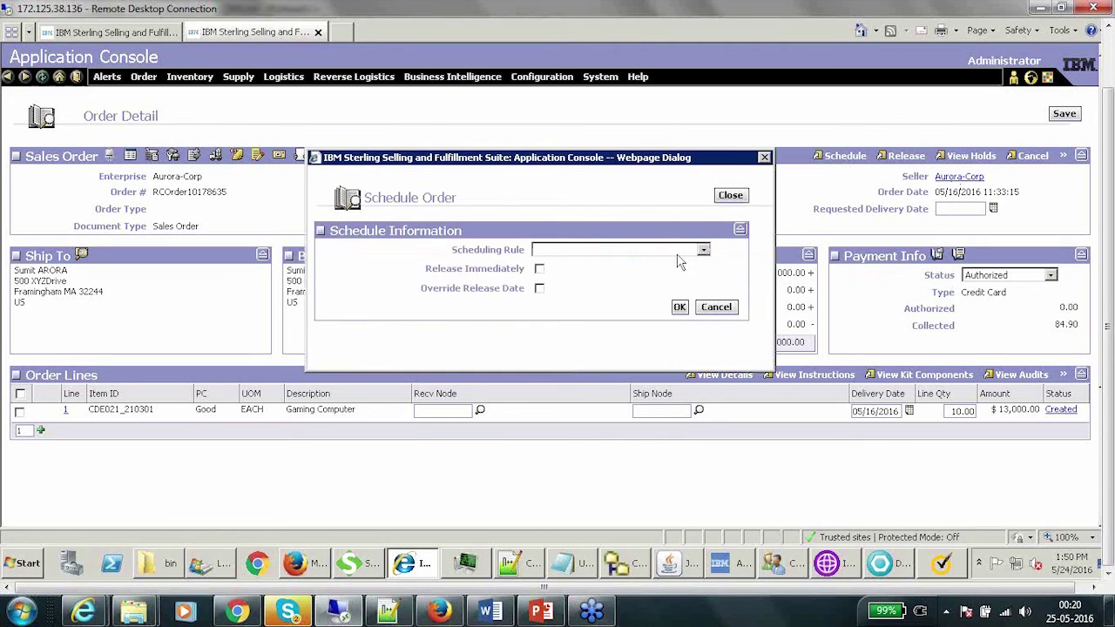
{"action": "left_click", "coordinate": [680, 309]}
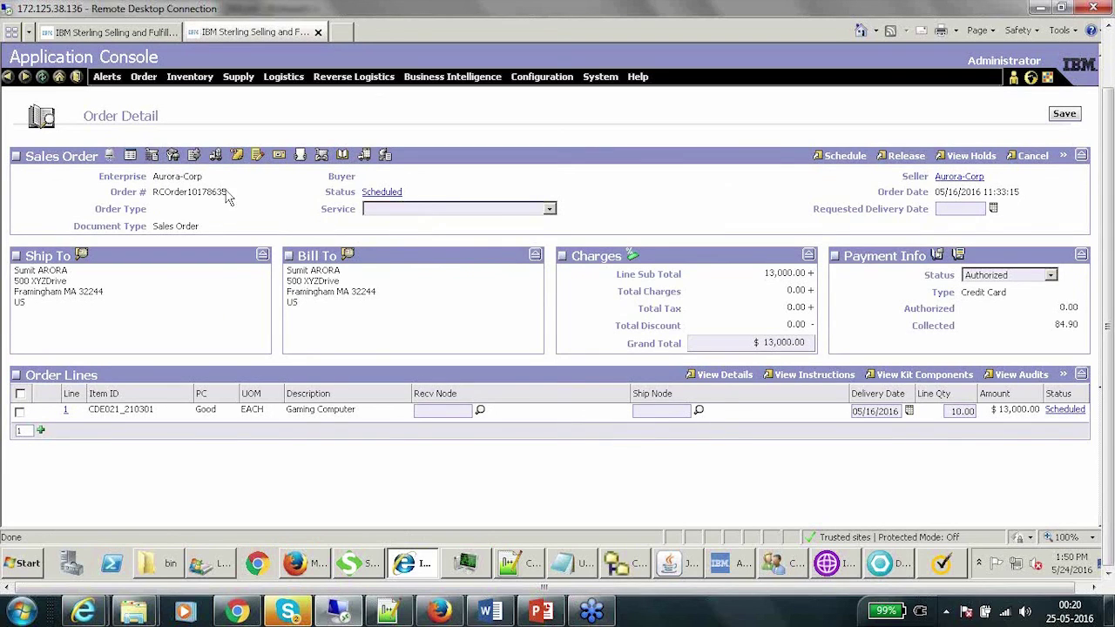
{"action": "left_click_drag", "start_coordinate": [228, 193], "coordinate": [155, 195]}
{"action": "key", "text": "ctrl+c"}
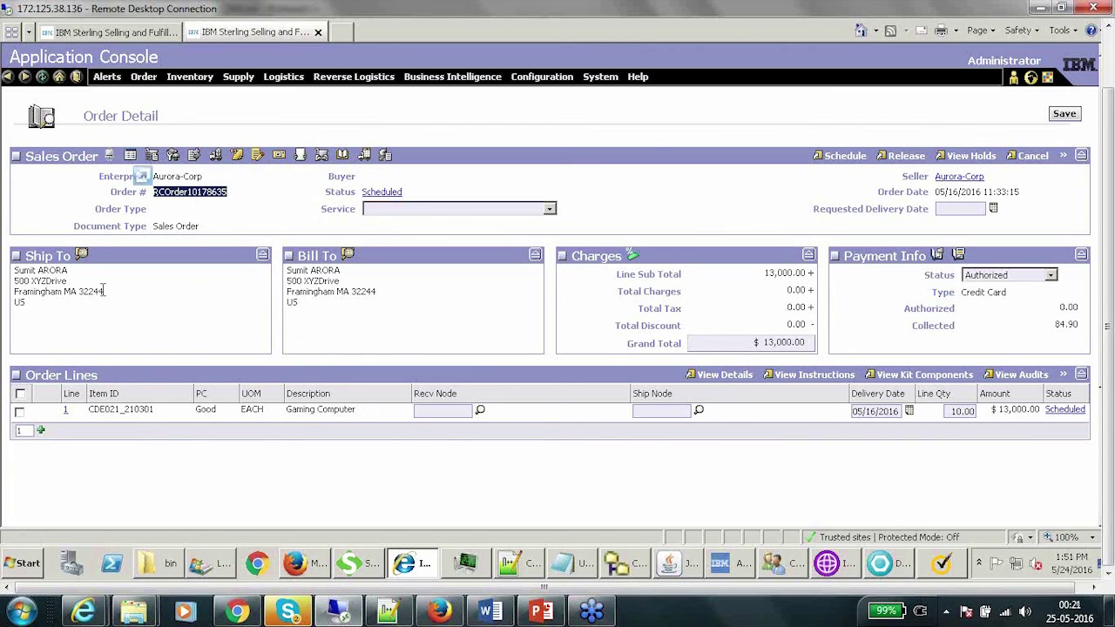
{"action": "left_click_drag", "start_coordinate": [105, 291], "coordinate": [80, 291]}
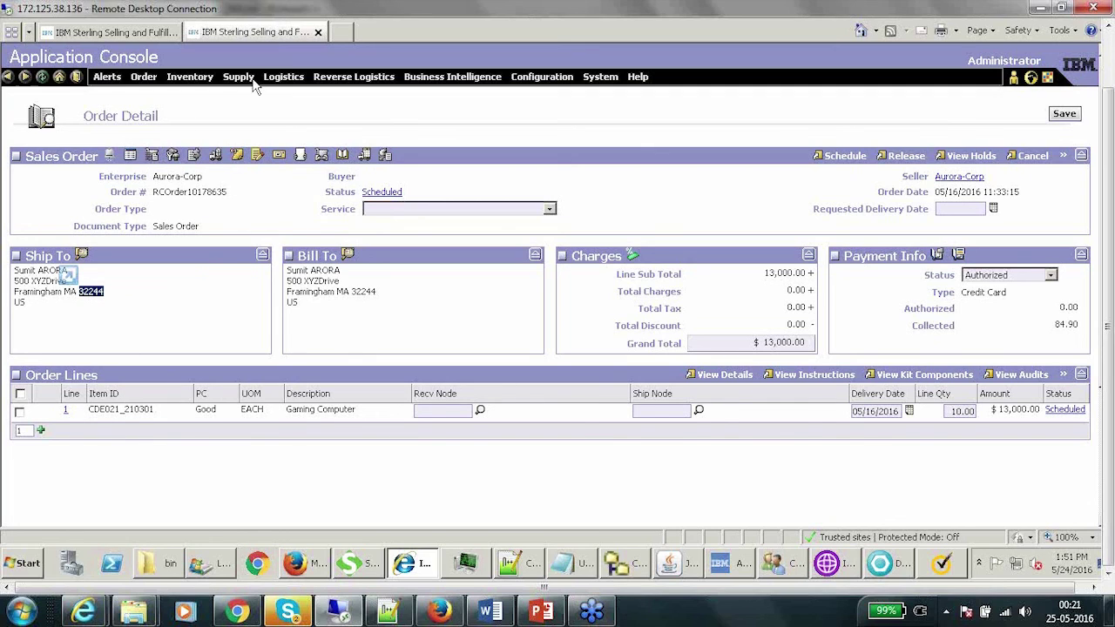
Step: Replace the order number in the getOrderDetails request in the remote Firefox with the copied one and run the API test
{"action": "left_click", "coordinate": [307, 566]}
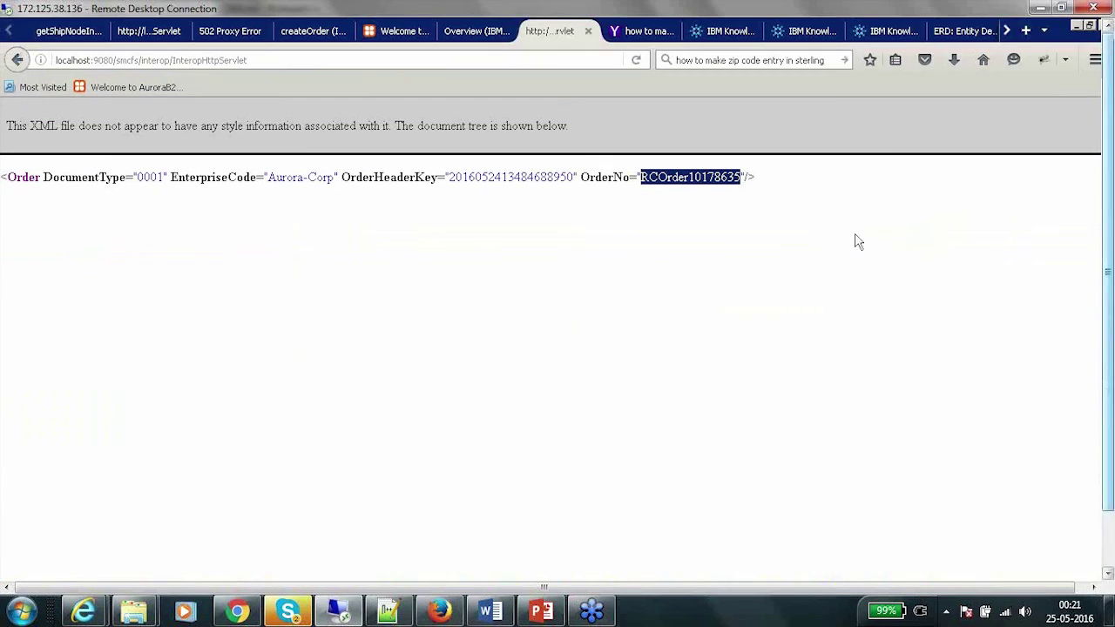
{"action": "left_click", "coordinate": [161, 35]}
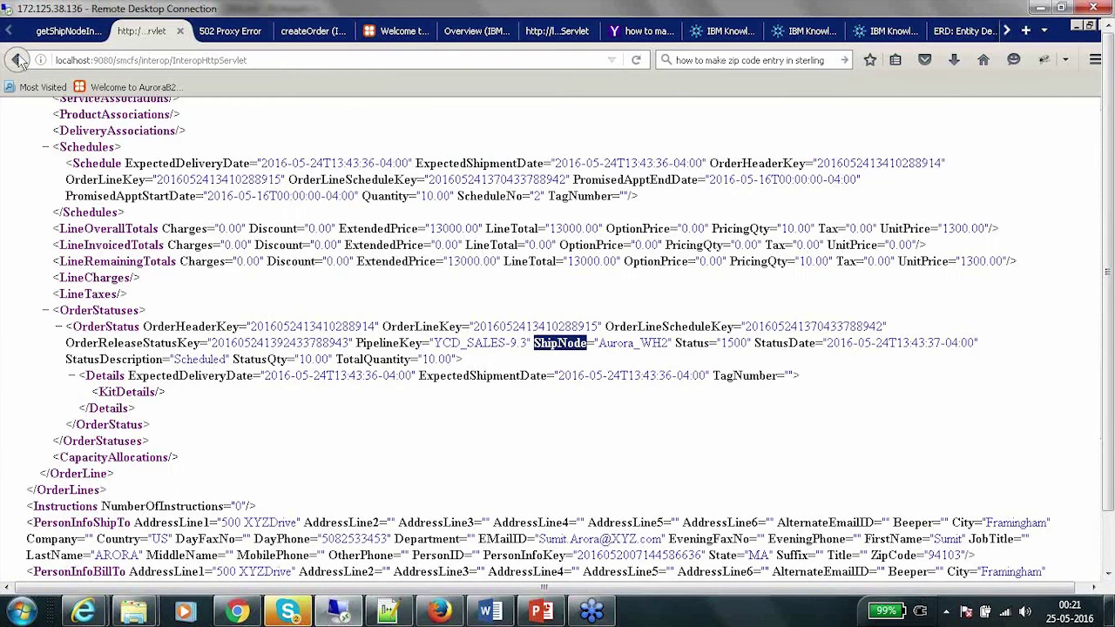
{"action": "left_click", "coordinate": [17, 59]}
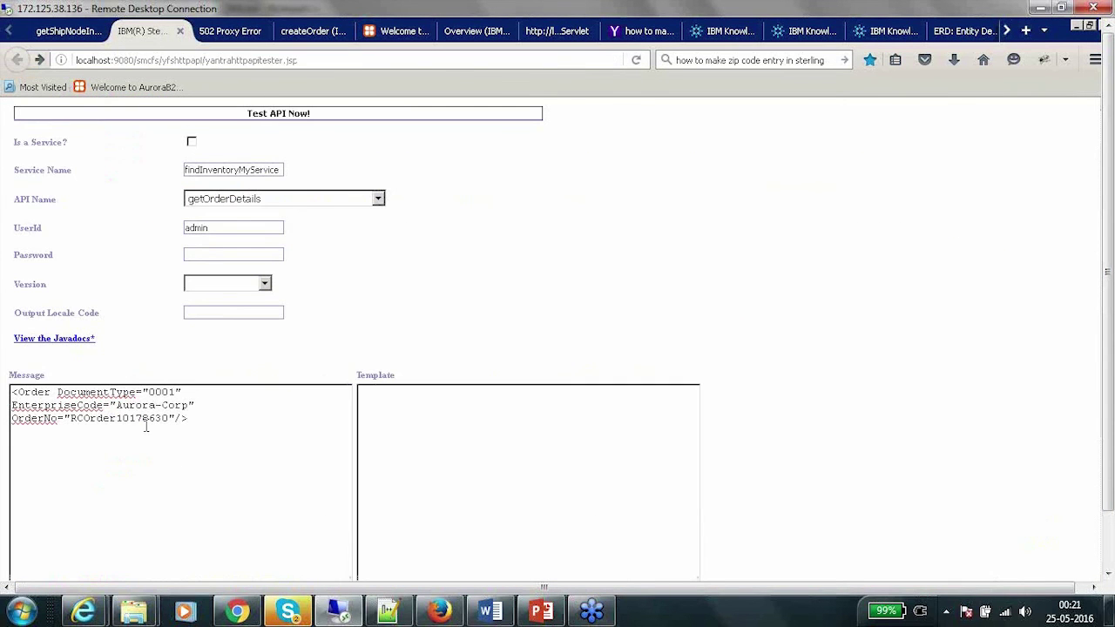
{"action": "double_click", "coordinate": [143, 419]}
{"action": "left_click", "coordinate": [141, 419]}
{"action": "double_click", "coordinate": [142, 419]}
{"action": "key", "text": "ctrl+v"}
{"action": "left_click", "coordinate": [306, 122]}
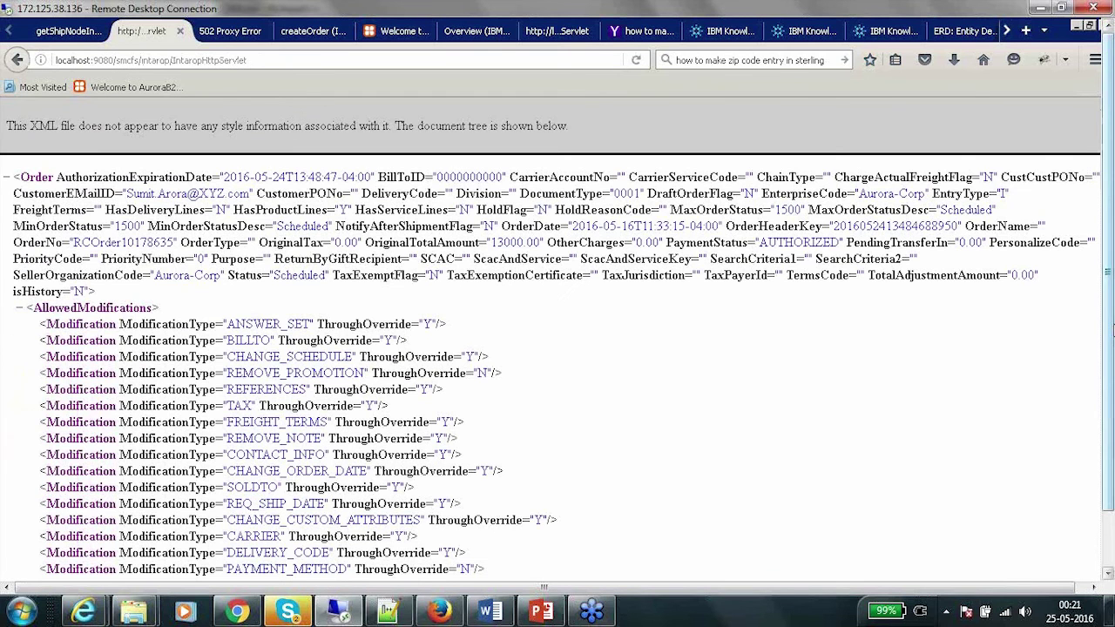
Step: Search the order details response for "ShipNode" and check which node the order line is scheduled from
{"action": "key", "text": "ctrl+f"}
{"action": "type", "text": "ShipNode"}
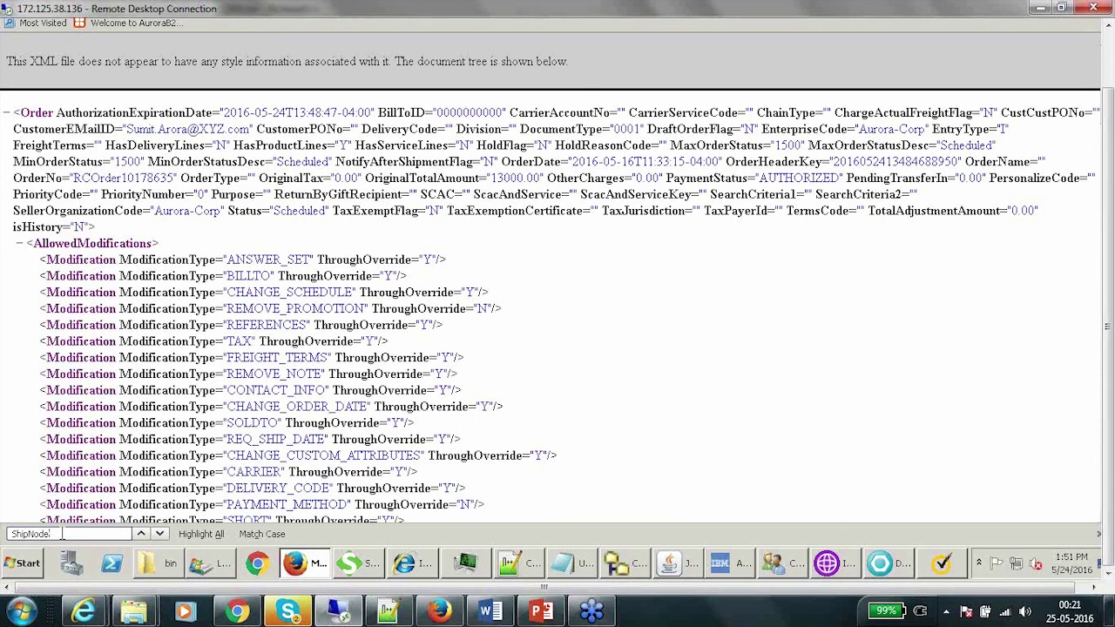
{"action": "key", "text": "Return"}
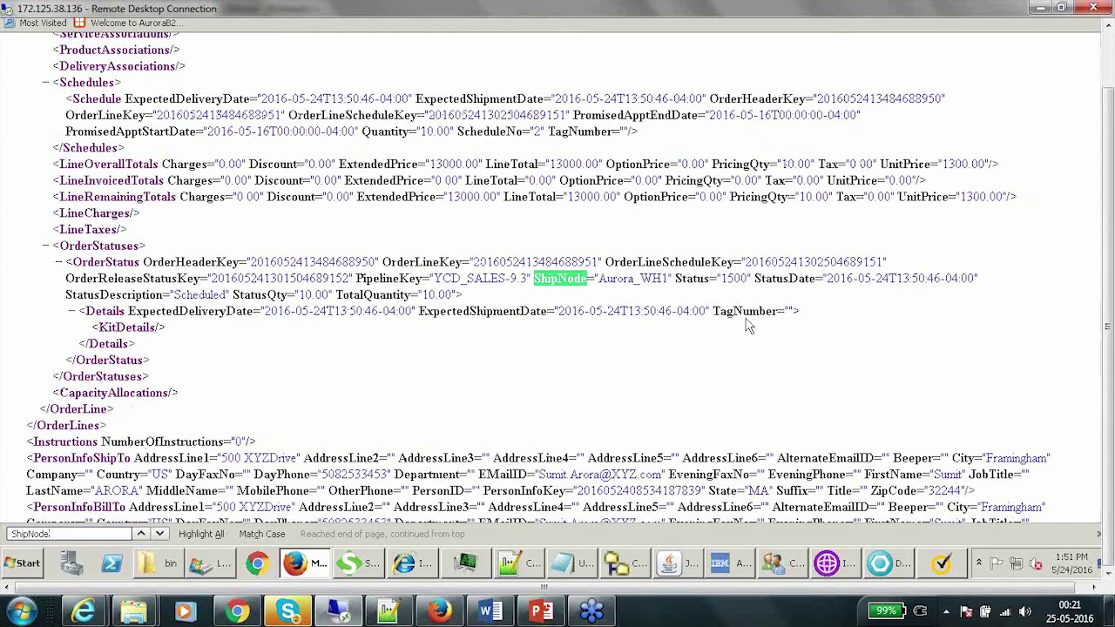
{"action": "left_click_drag", "start_coordinate": [668, 279], "coordinate": [599, 278]}
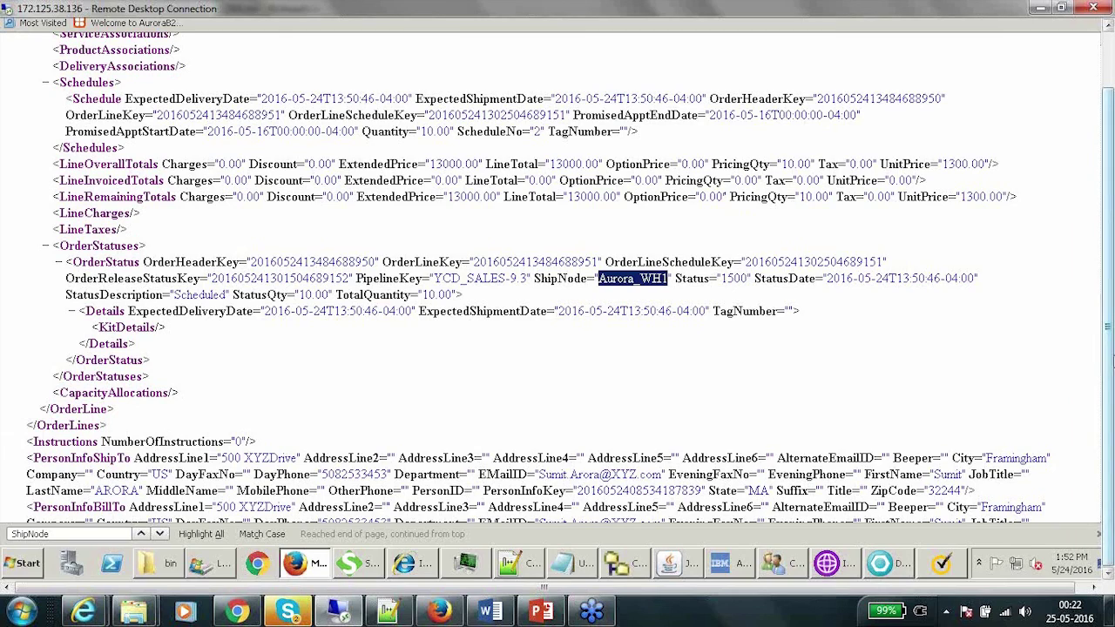
{"action": "scroll", "coordinate": [1113, 364], "scroll_direction": "up", "scroll_amount": 2}
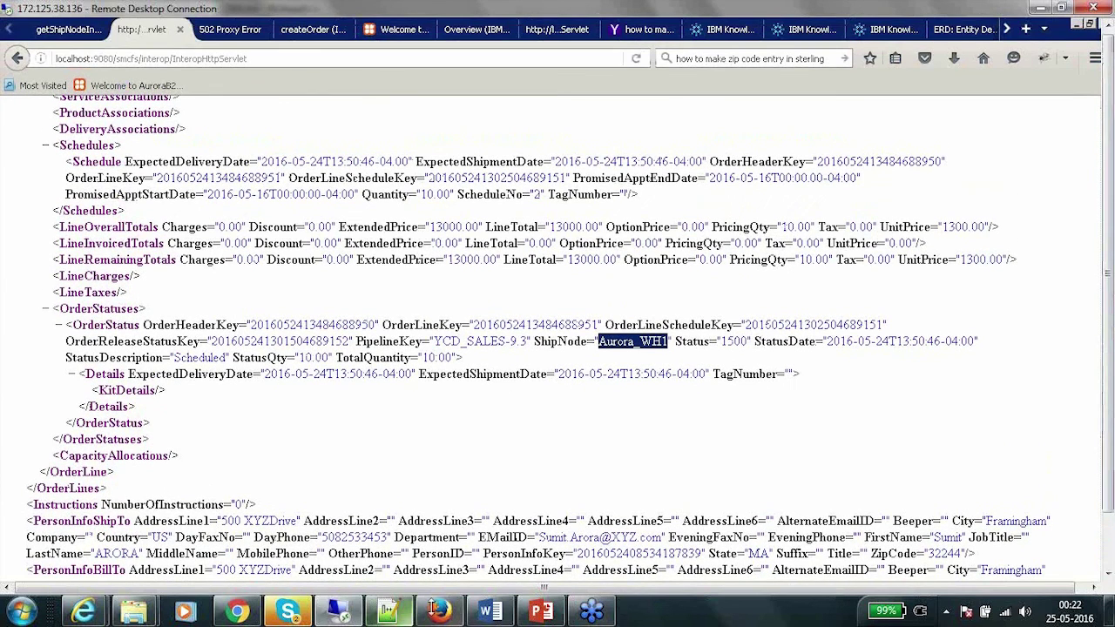